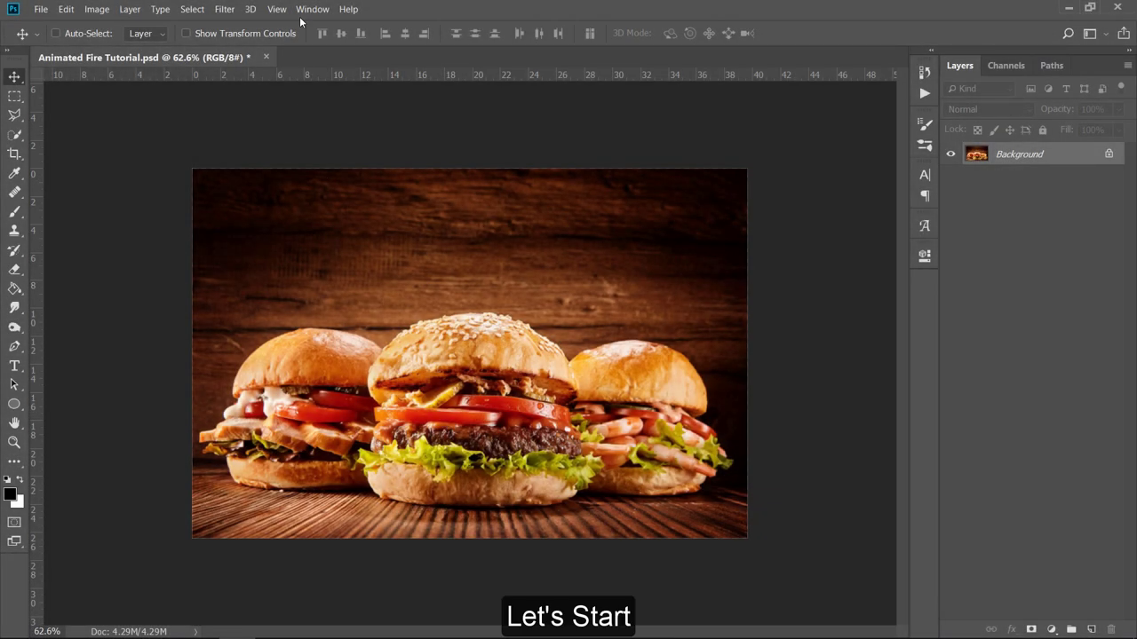
Show the Timeline panel and import the Fire6 'Fire00' image sequence as video Layer 1
left_click(311, 9)
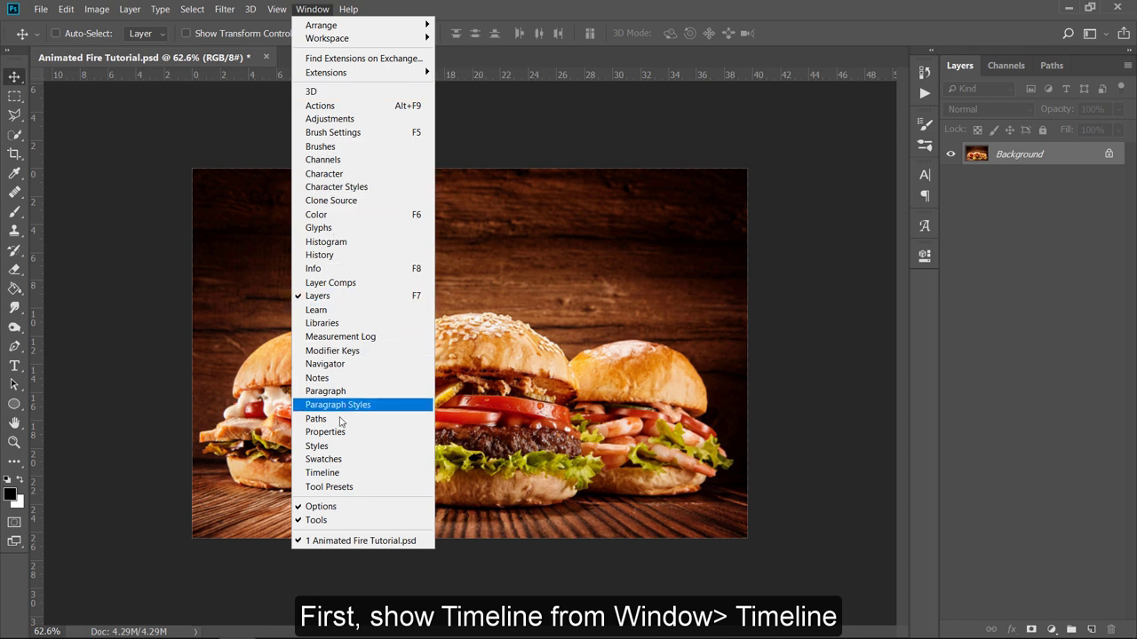
left_click(349, 471)
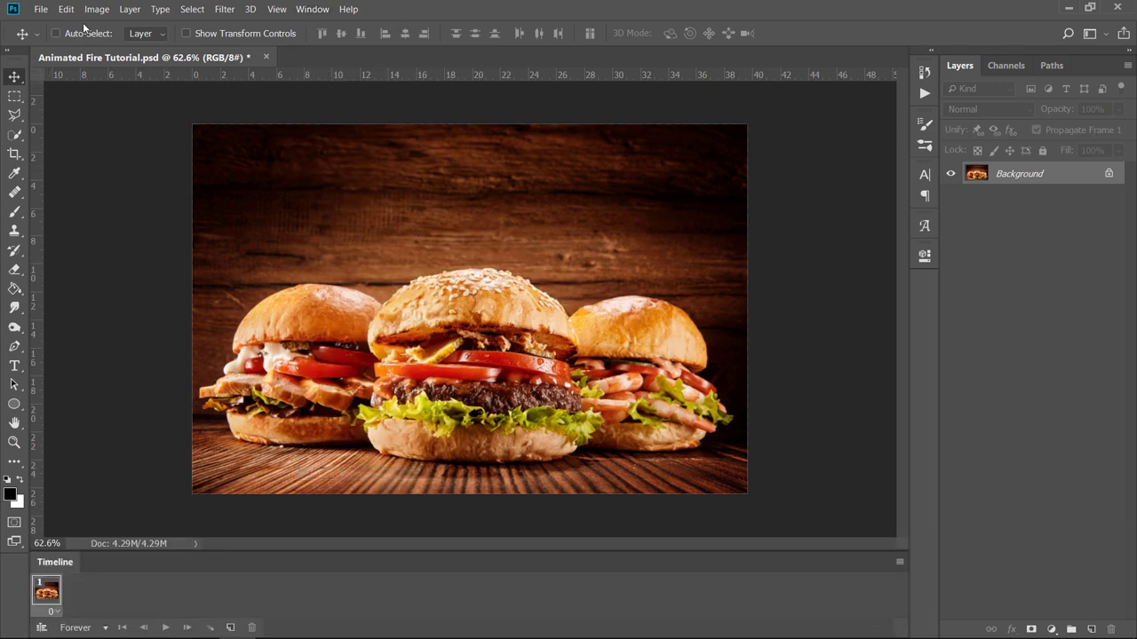
left_click(130, 9)
mouse_move(153, 241)
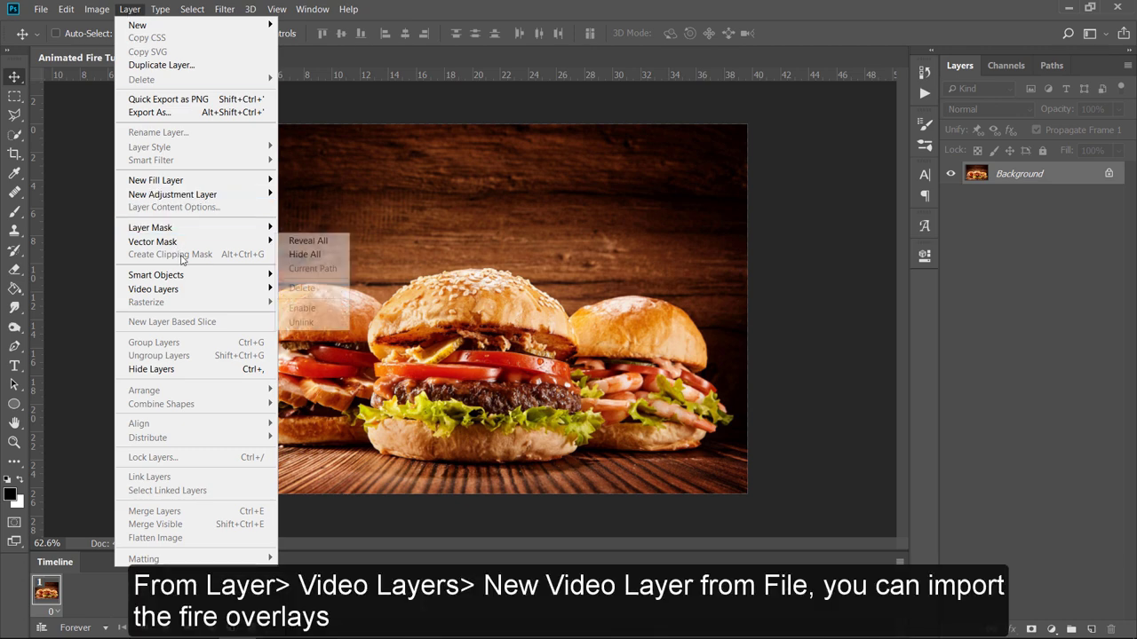
mouse_move(153, 288)
left_click(319, 289)
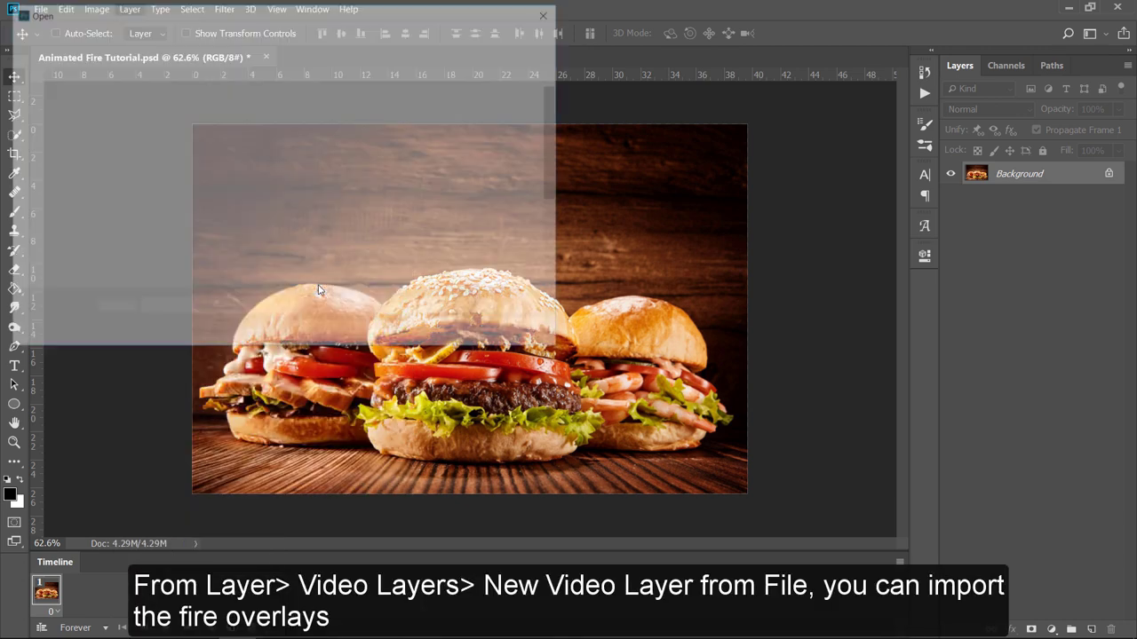
left_click(217, 34)
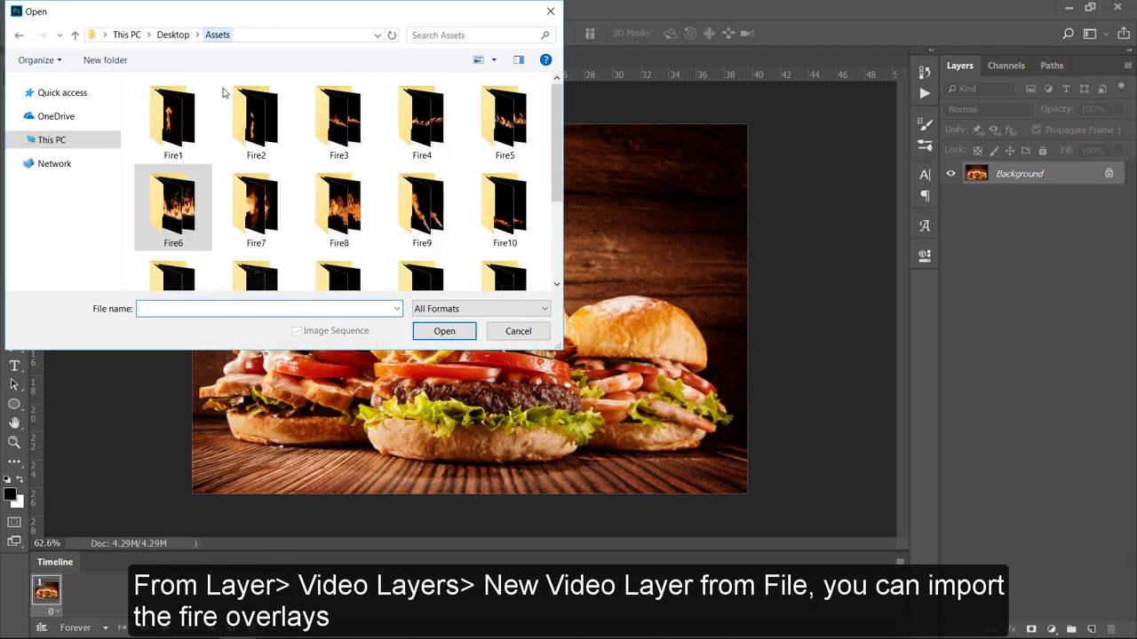
scroll(231, 140, "down", 2)
scroll(231, 140, "down", 2)
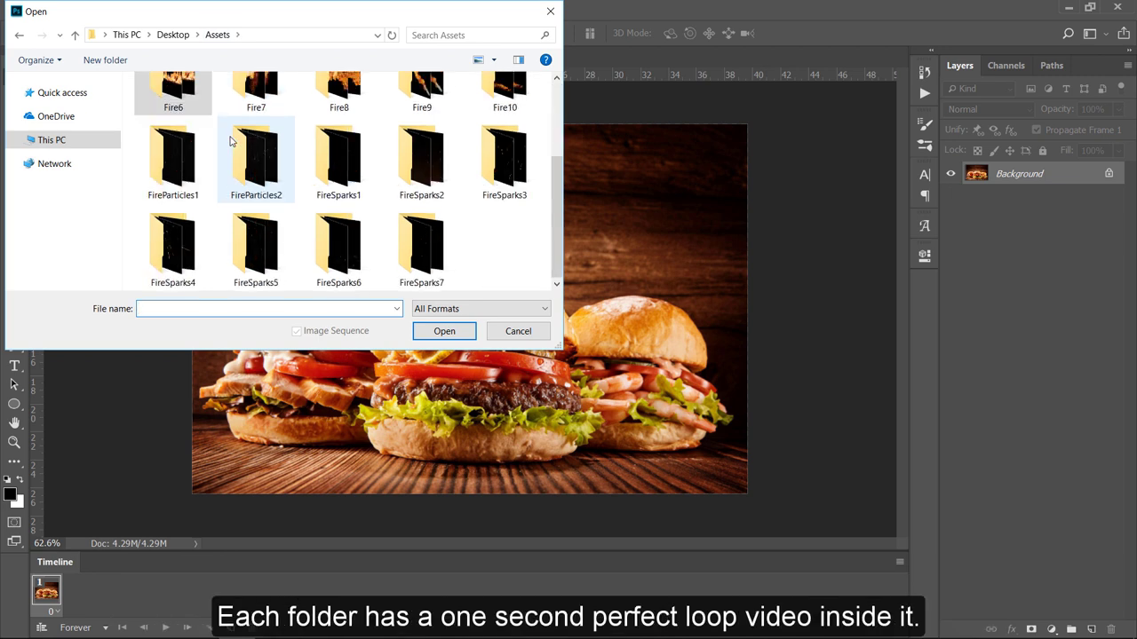
scroll(253, 165, "up", 3)
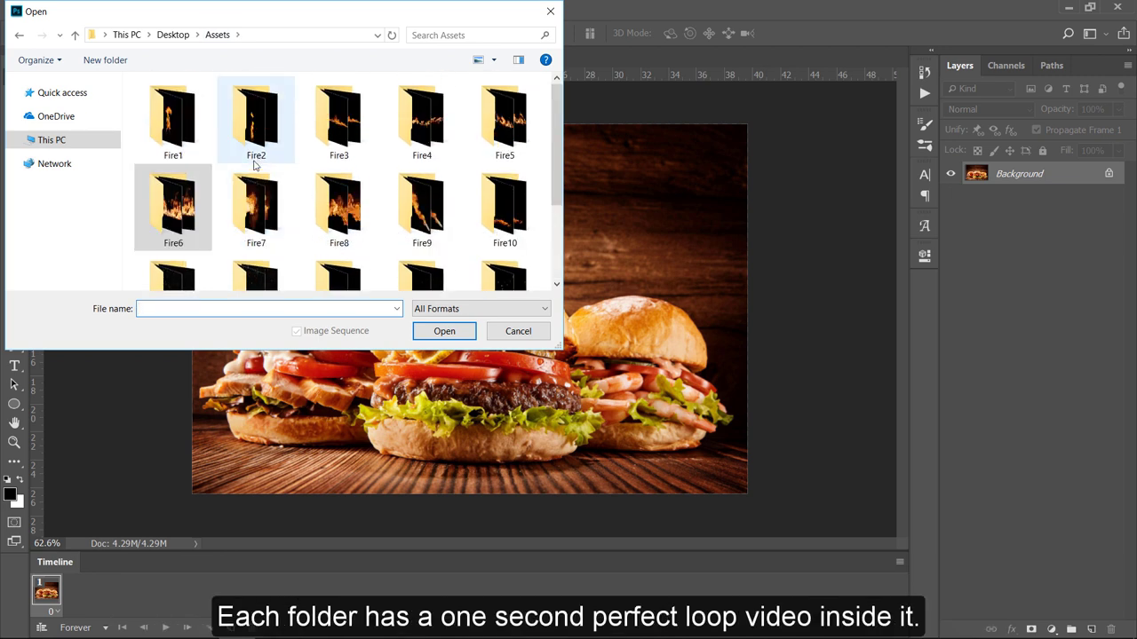
double_click(182, 251)
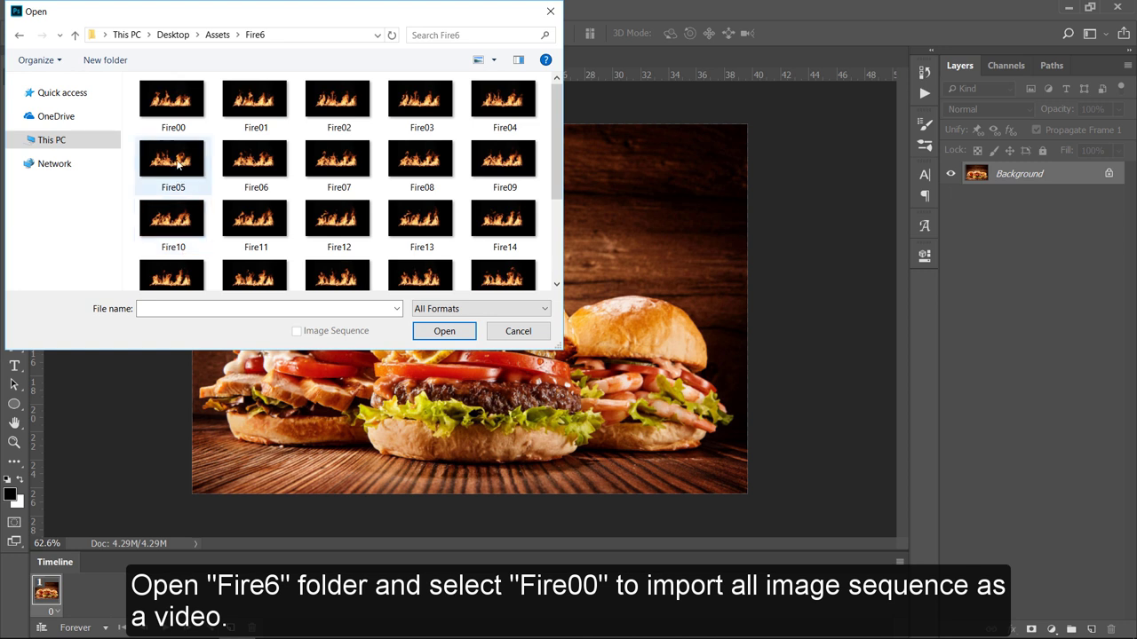
left_click(177, 126)
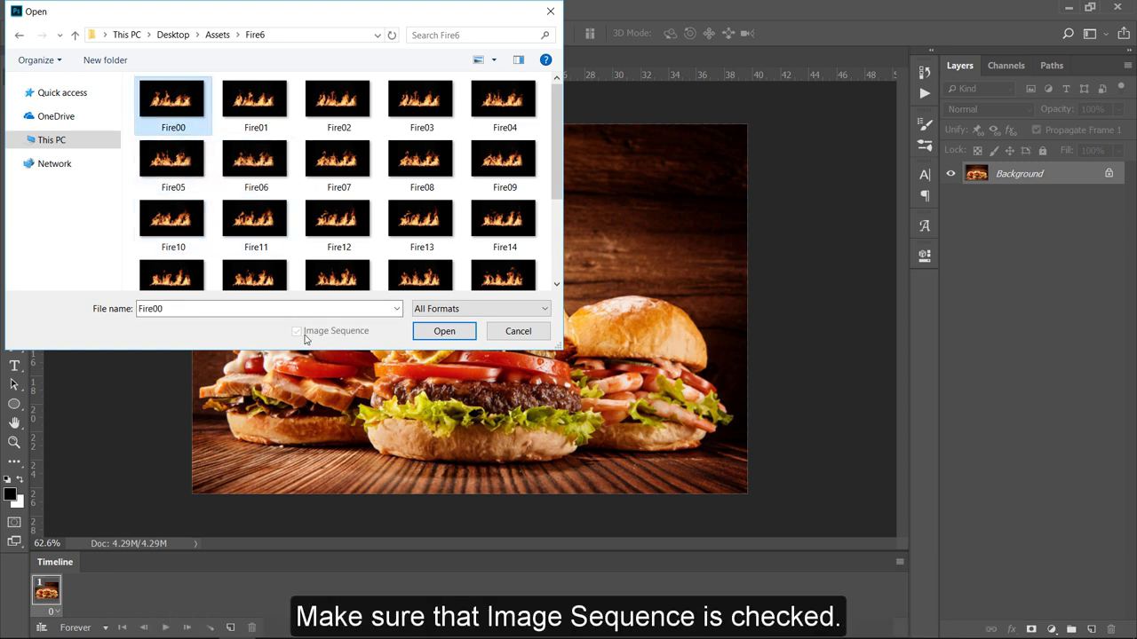
double_click(178, 100)
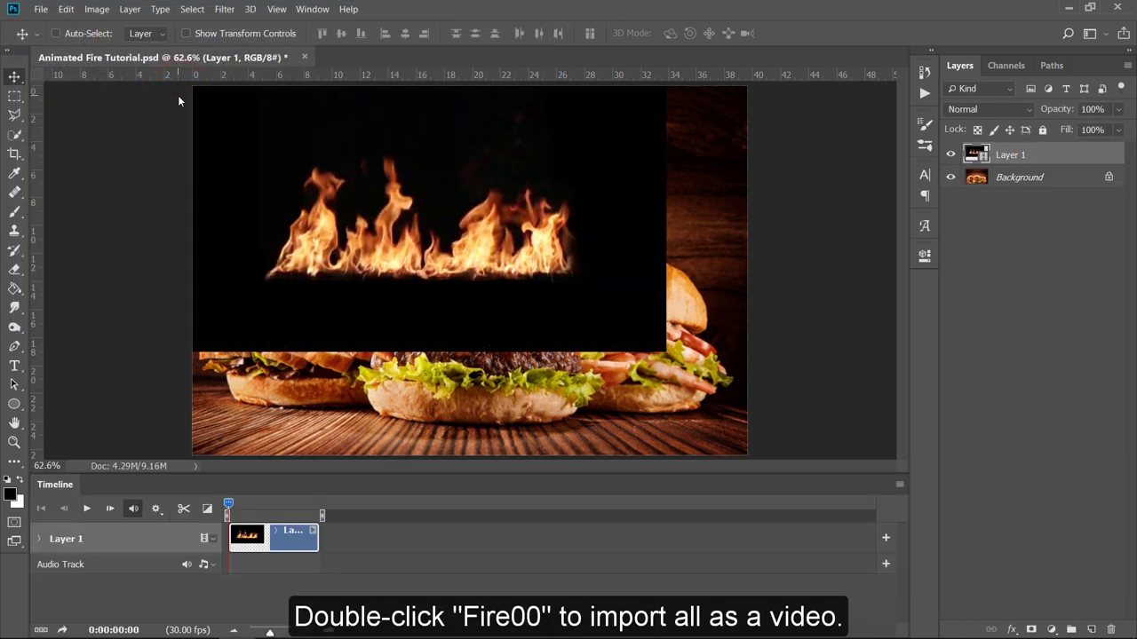
Preview the flame animation and set Layer 1's blend mode to Screen
left_click(89, 512)
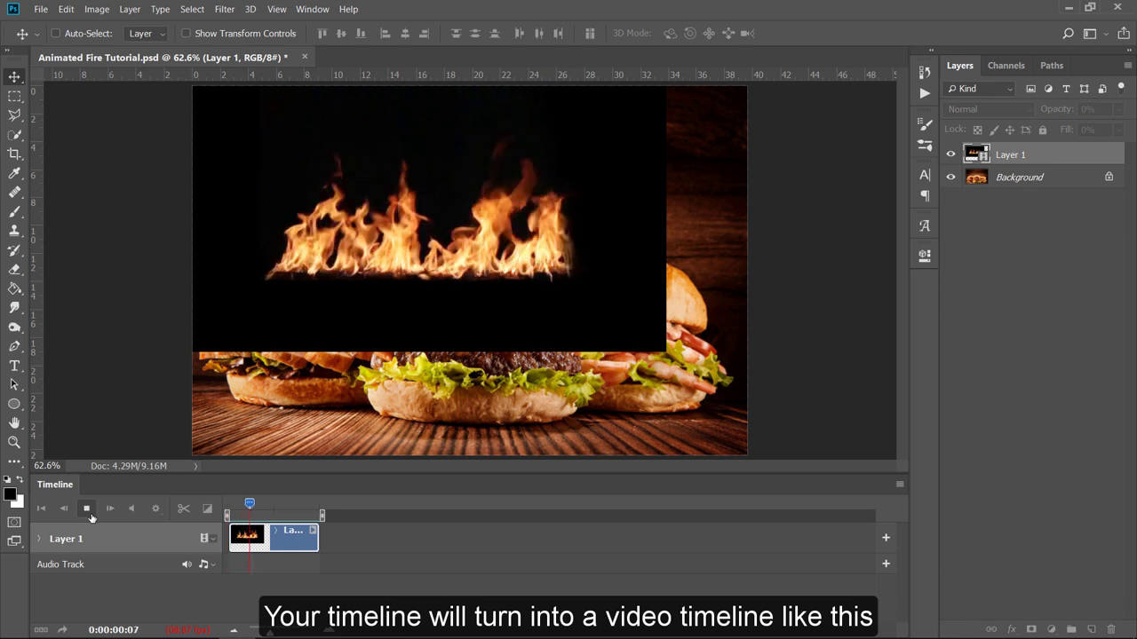
left_click(89, 512)
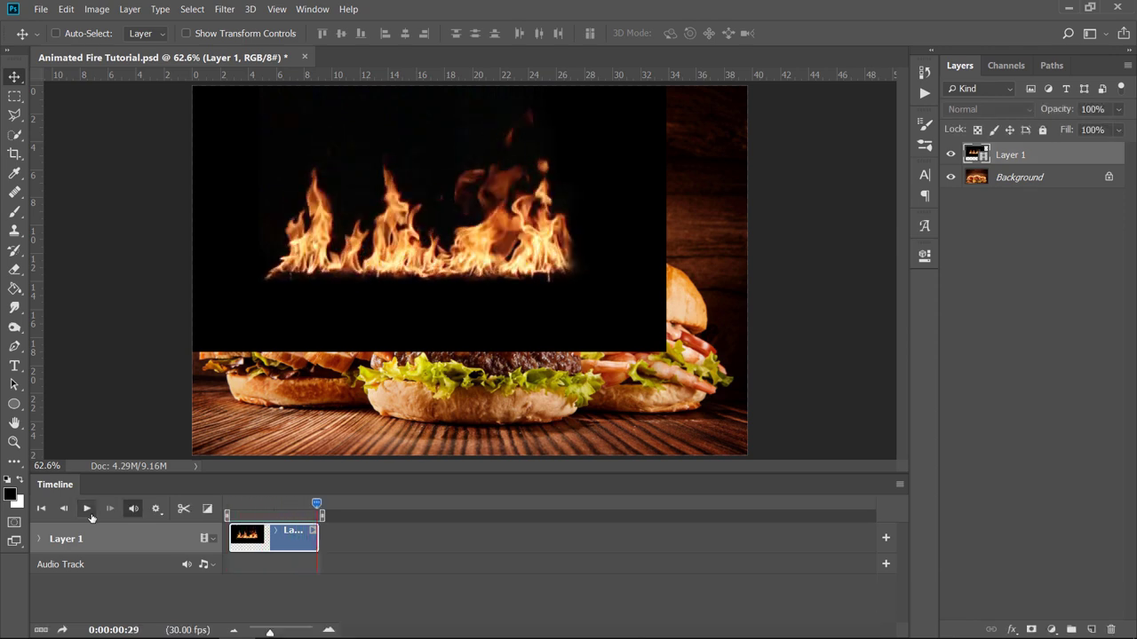
left_click(1012, 106)
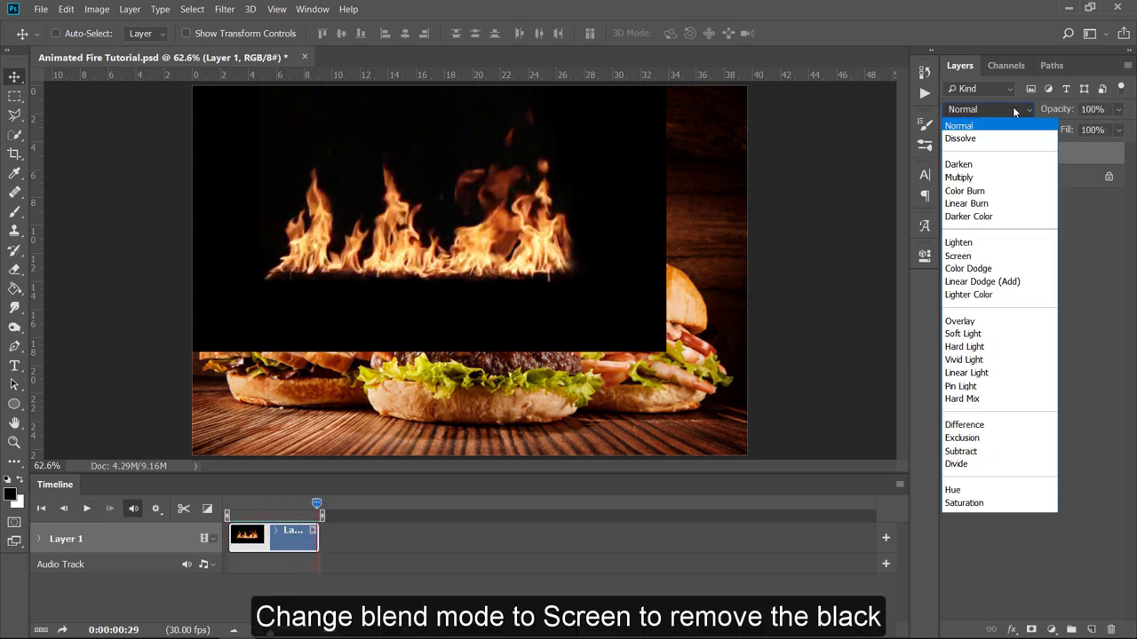
left_click(990, 256)
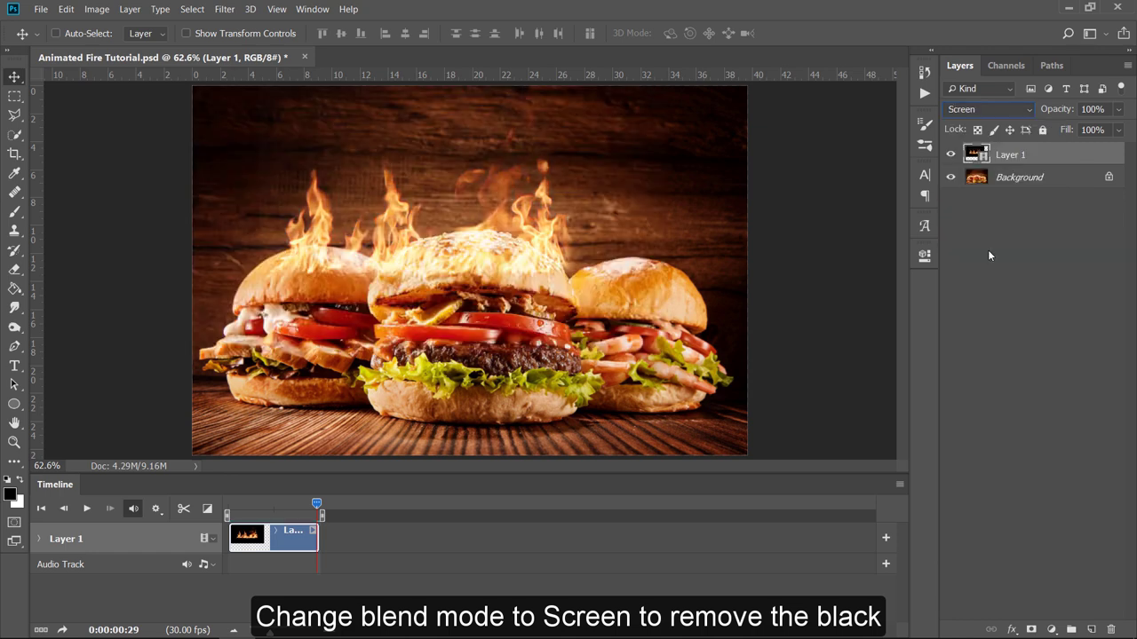
Convert Layer 1 to a smart object and move it up and right over the burgers
right_click(1054, 155)
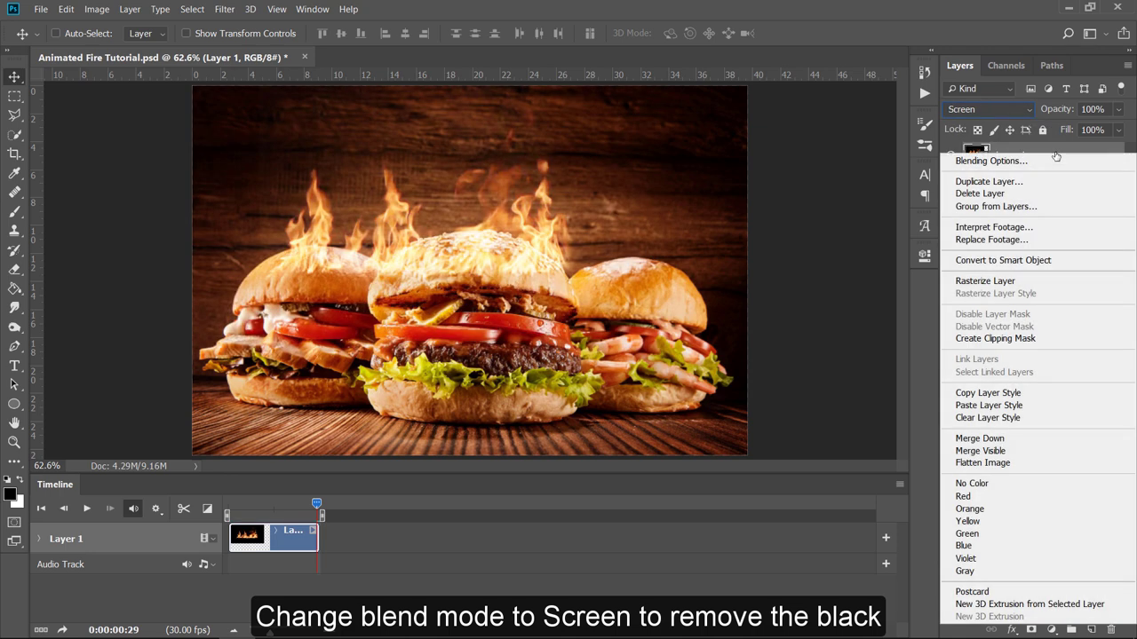
left_click(1018, 263)
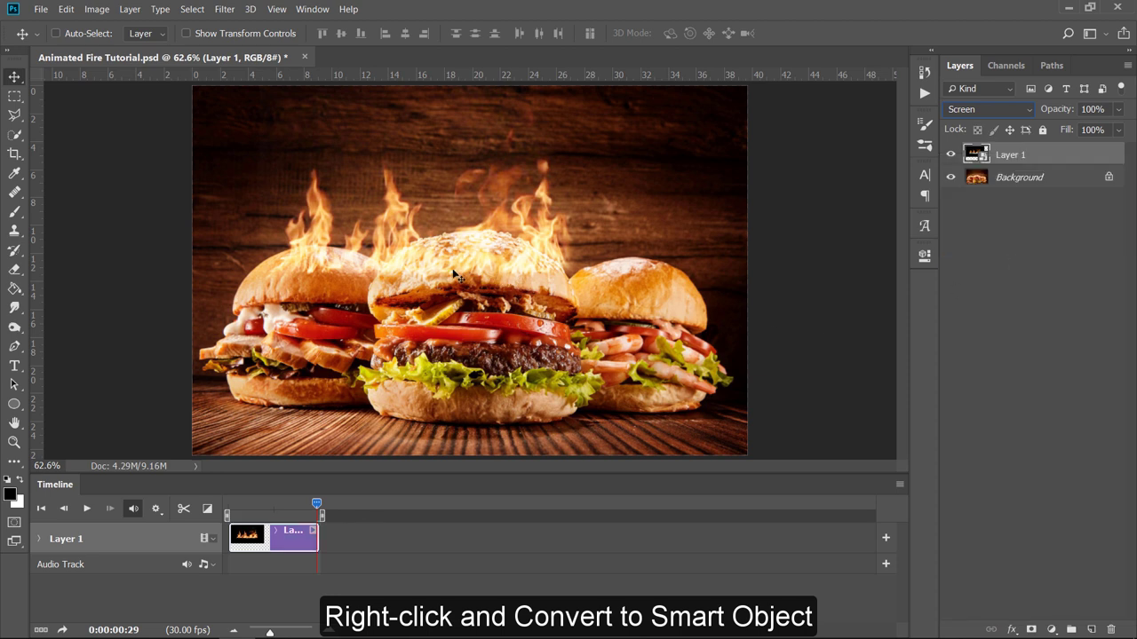
mouse_move(454, 275)
left_mouse_down()
mouse_move(544, 253)
mouse_move(514, 255)
left_mouse_up()
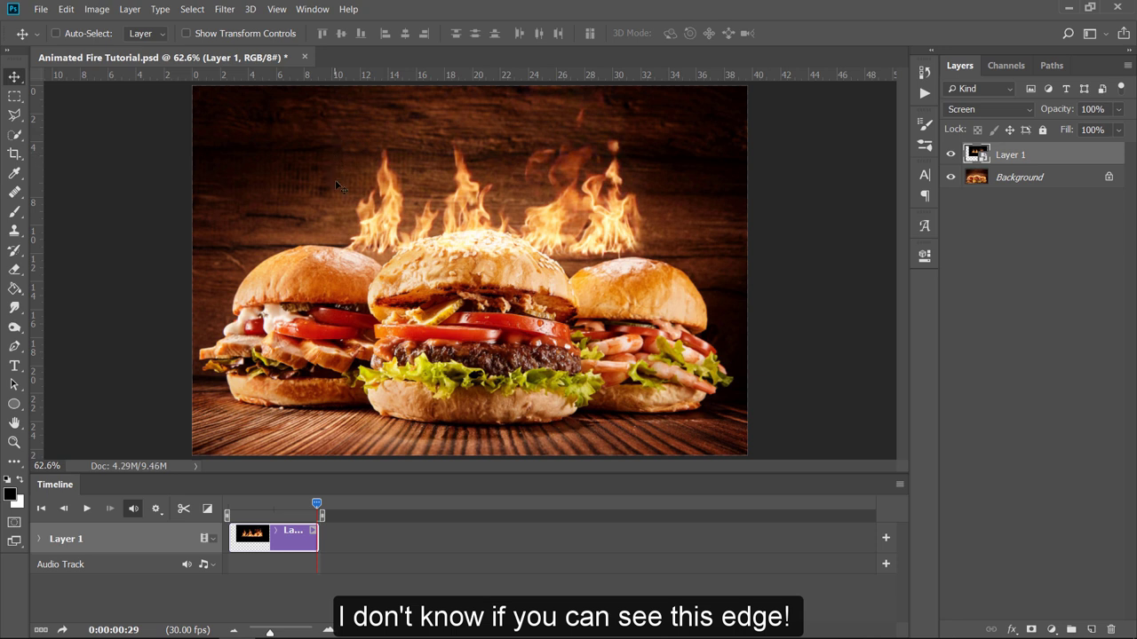
Add Levels 1 with a raised black input to hide the flames' faint edge, then reselect Layer 1
left_click(1052, 629)
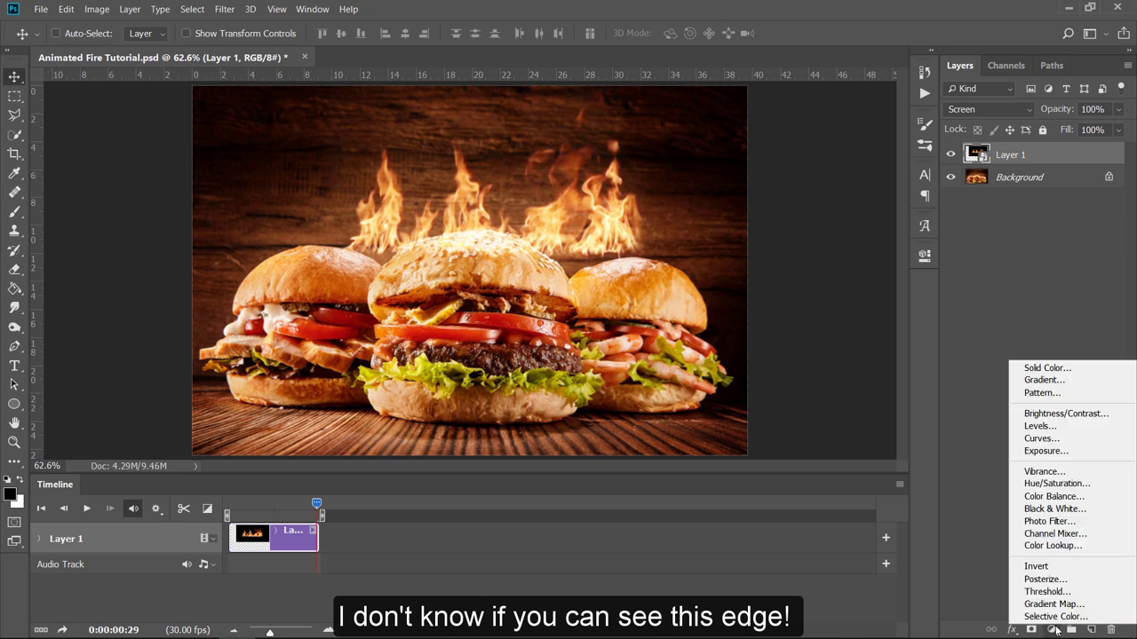
left_click(1036, 429)
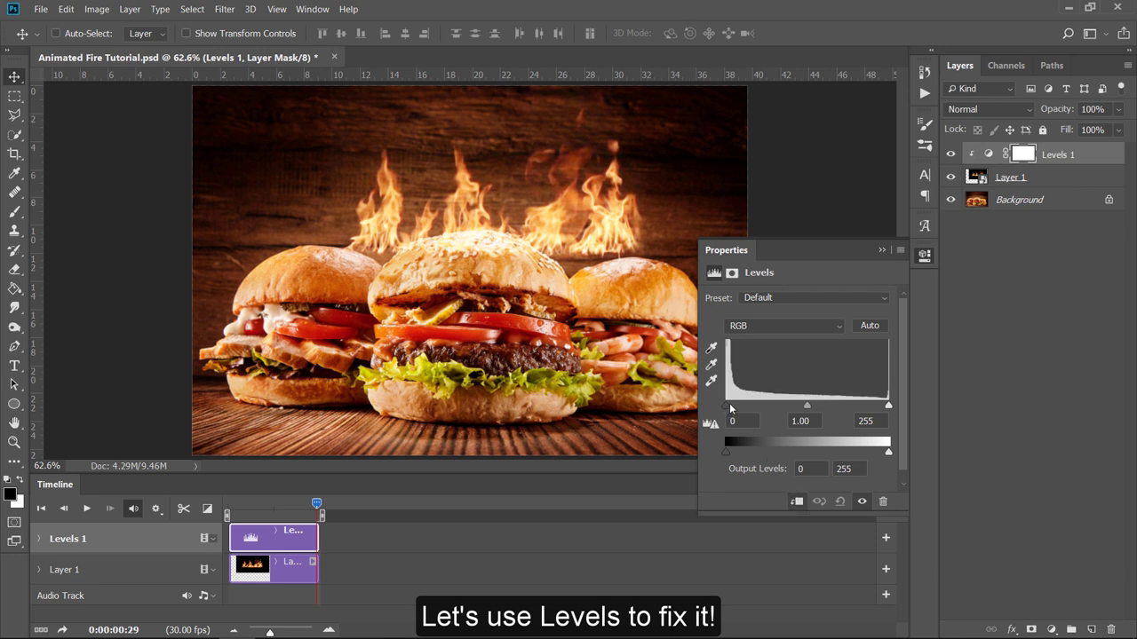
left_click_drag(741, 407, 738, 406)
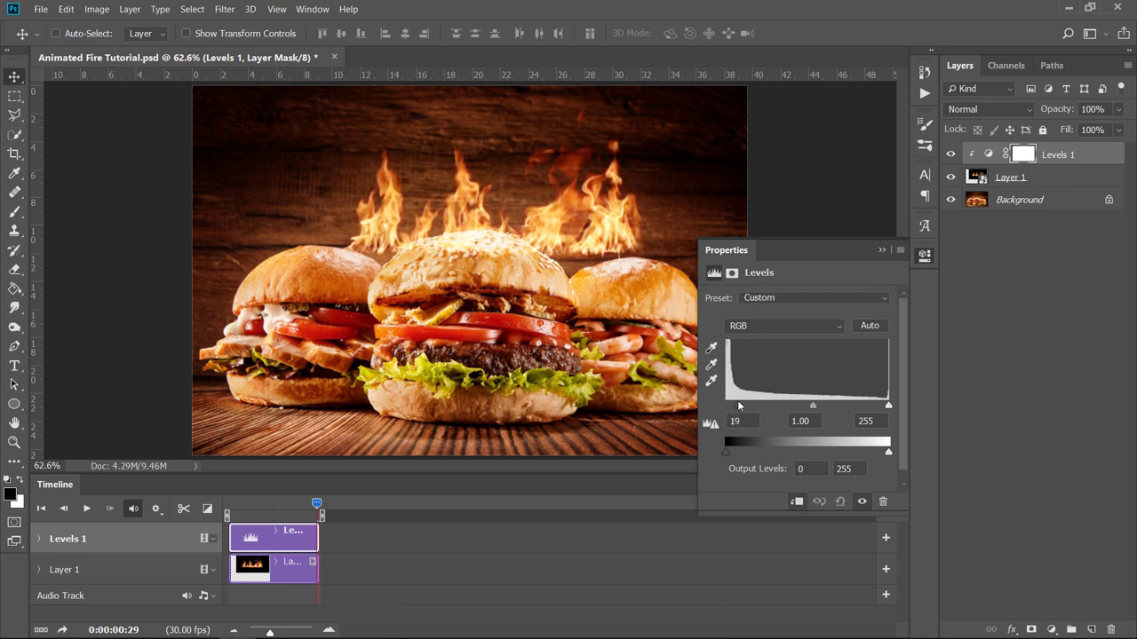
left_click(882, 253)
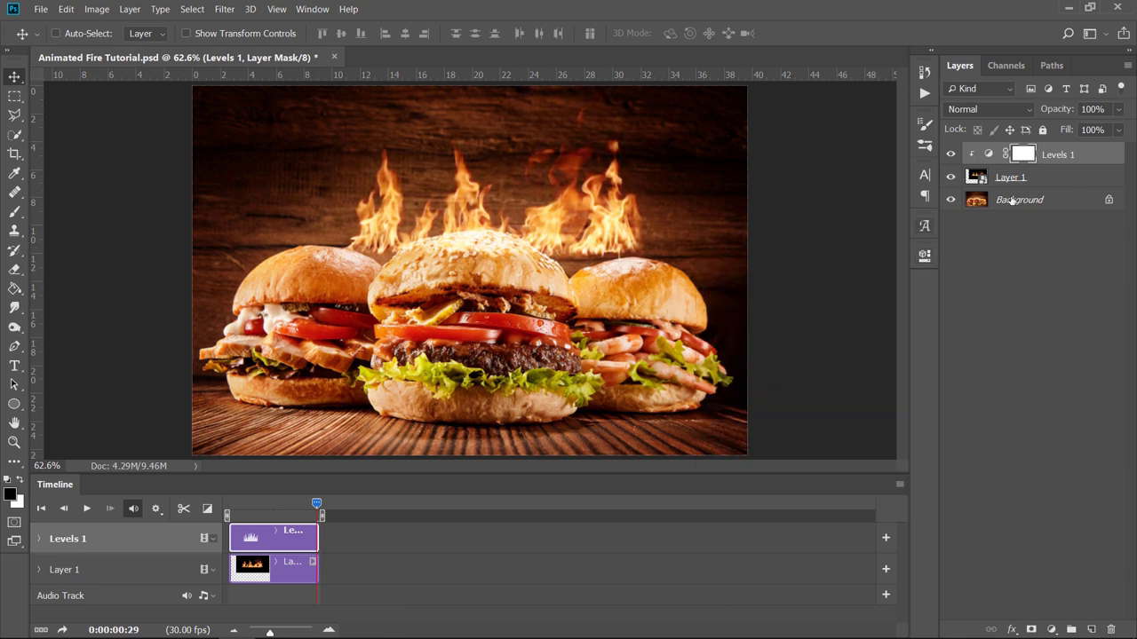
left_click(1044, 180)
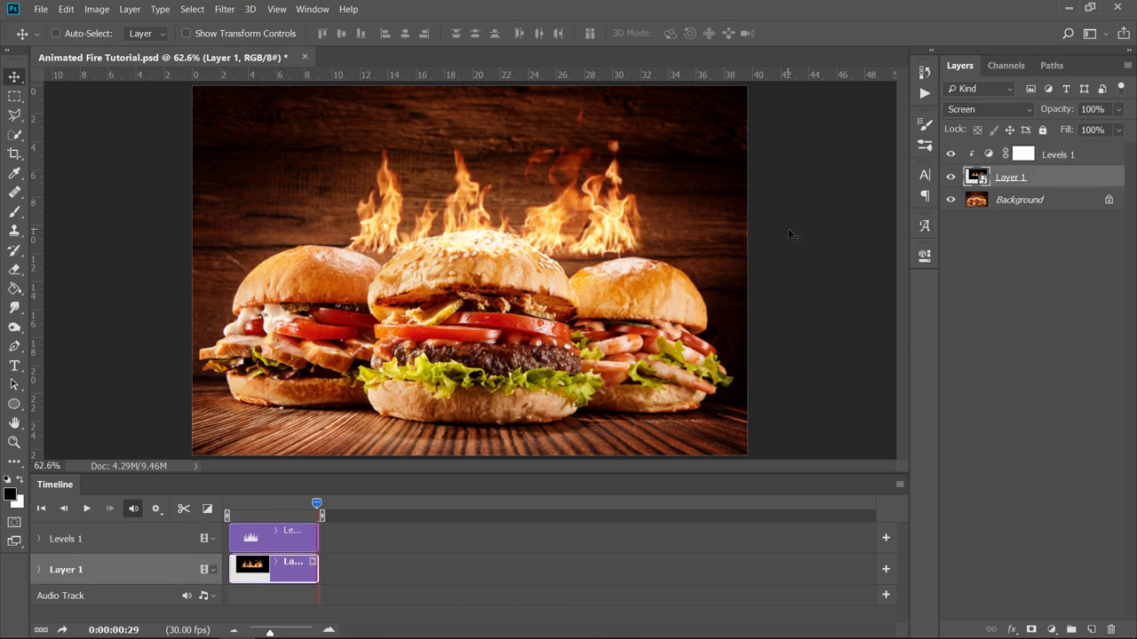
Shrink the flames to about two-thirds and move them onto the middle burger
key("ctrl+t")
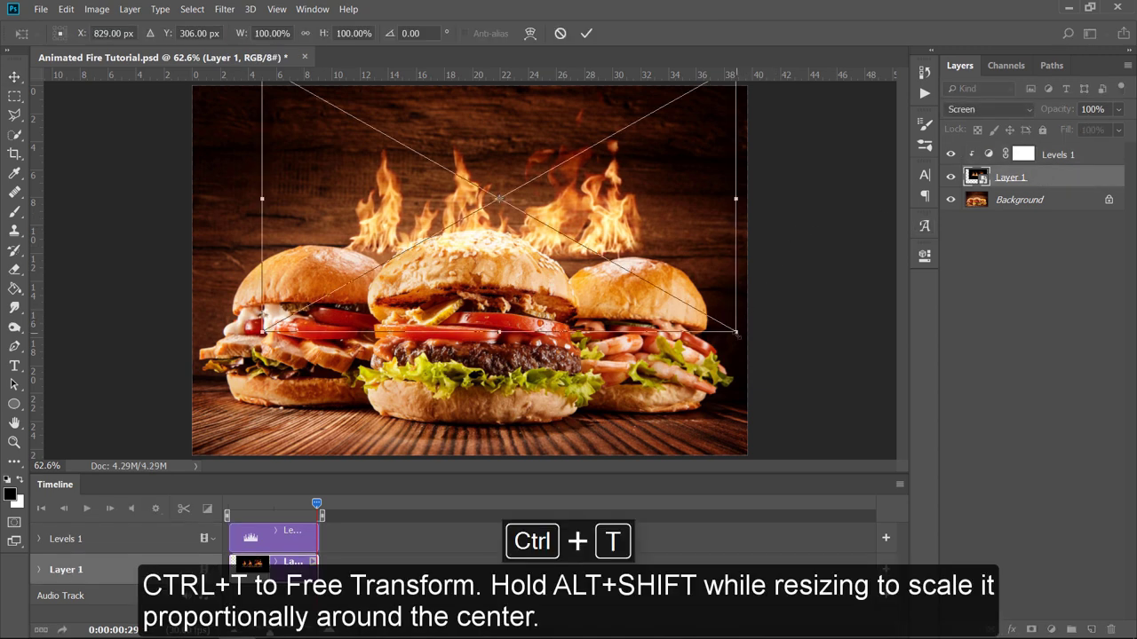
left_click_drag(737, 334, 659, 285)
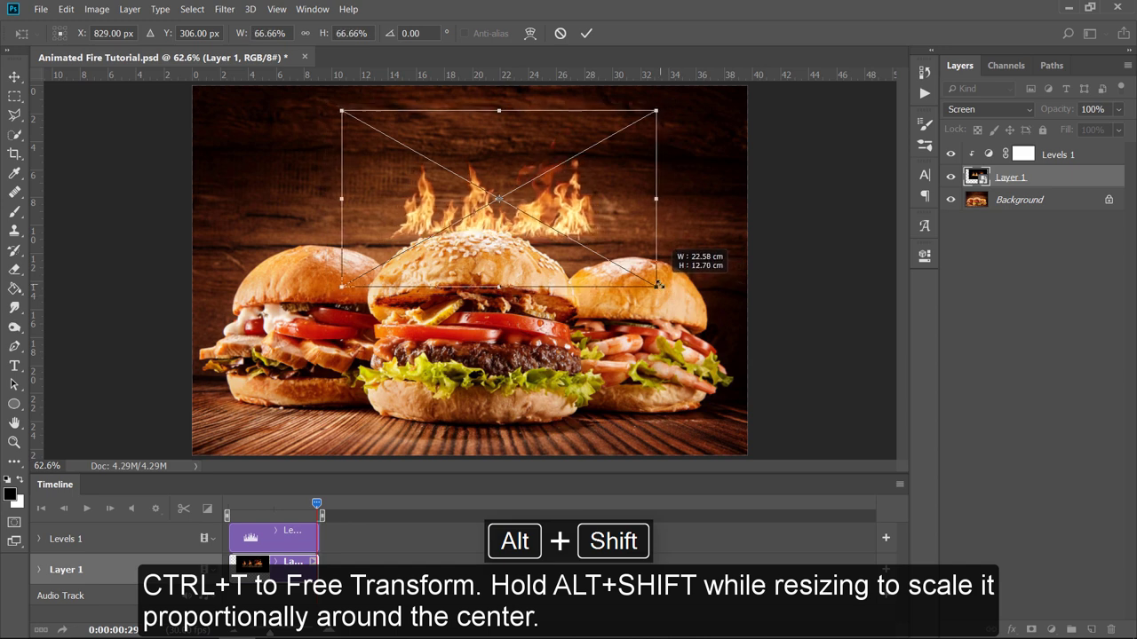
left_click_drag(579, 254, 571, 260)
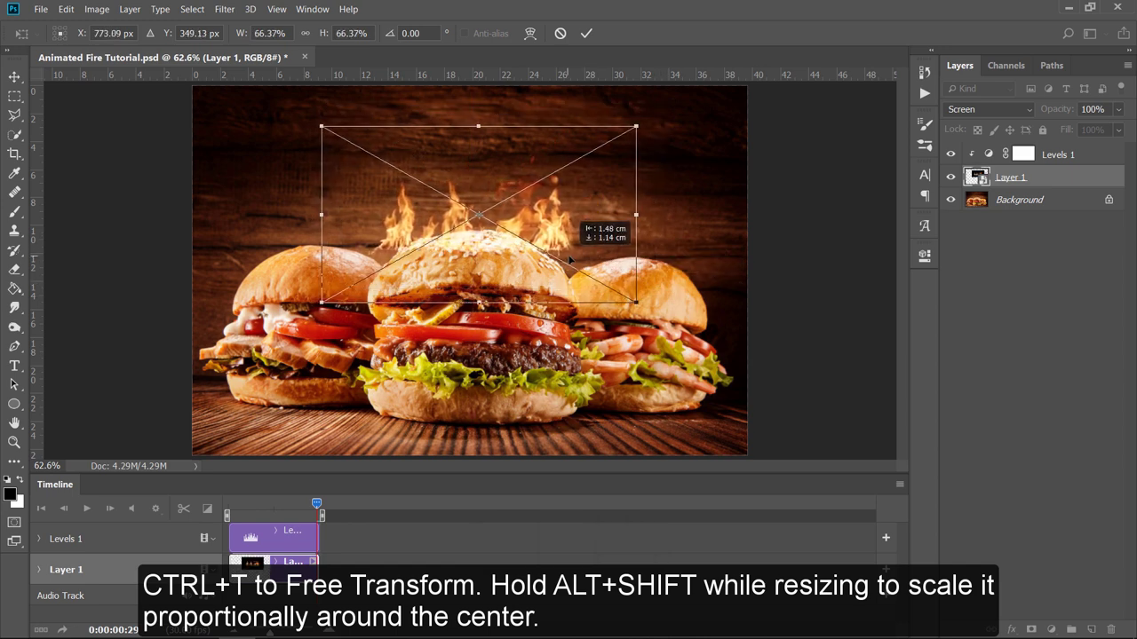
Warp the flames into an arc hugging the middle burger's bun and apply it
right_click(522, 229)
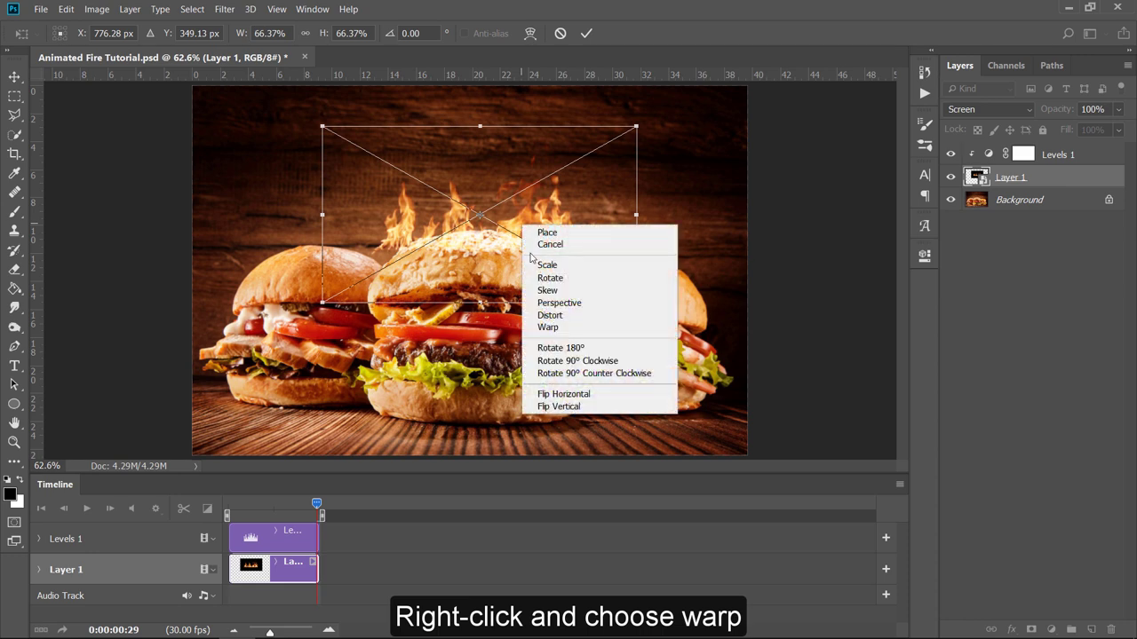
left_click(547, 327)
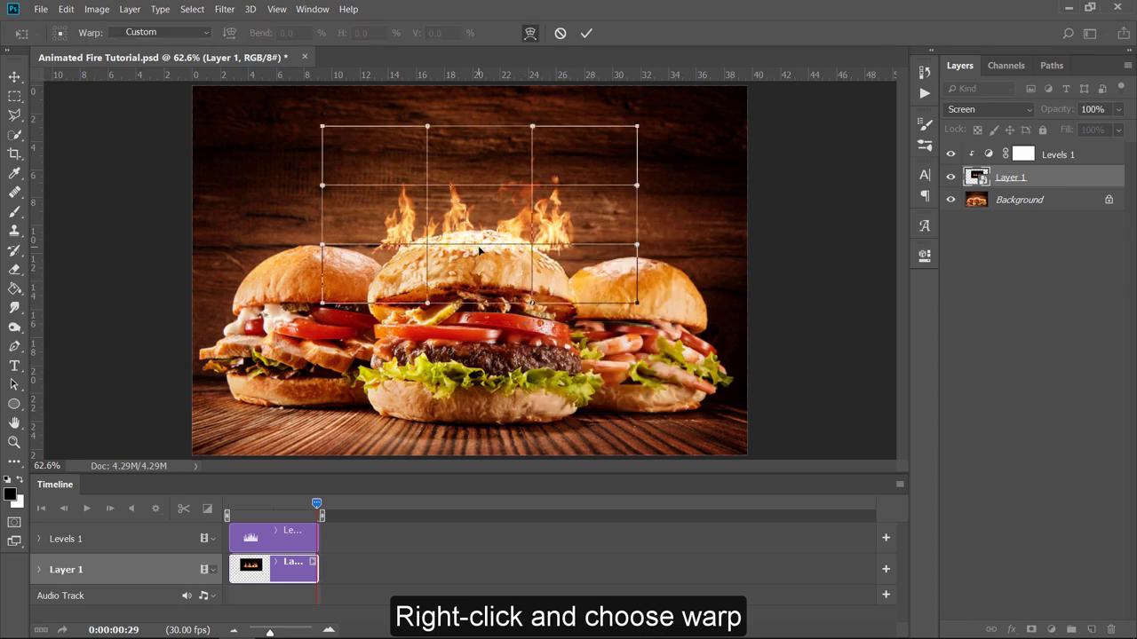
left_click_drag(480, 252, 480, 215)
left_click_drag(342, 236, 349, 285)
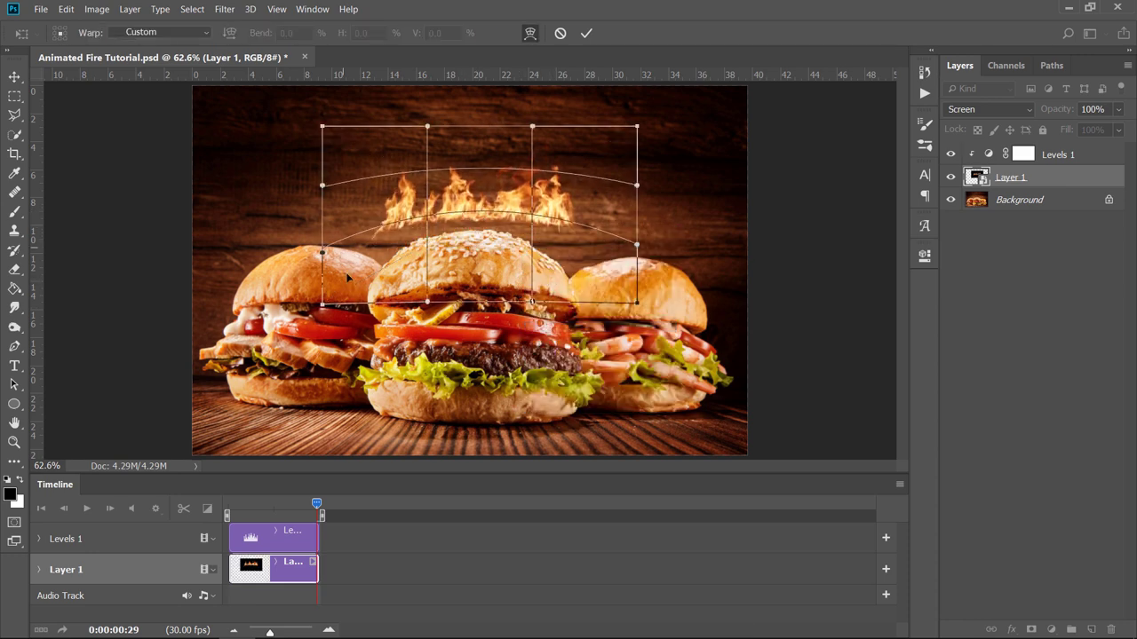
left_click_drag(602, 249, 602, 277)
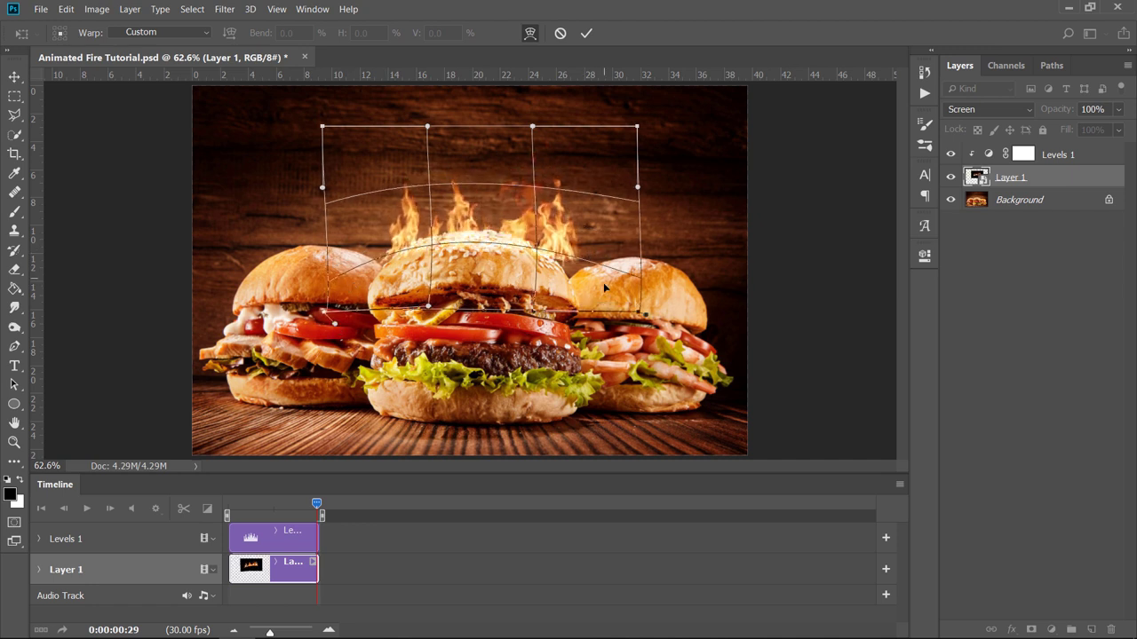
left_click_drag(613, 180, 614, 185)
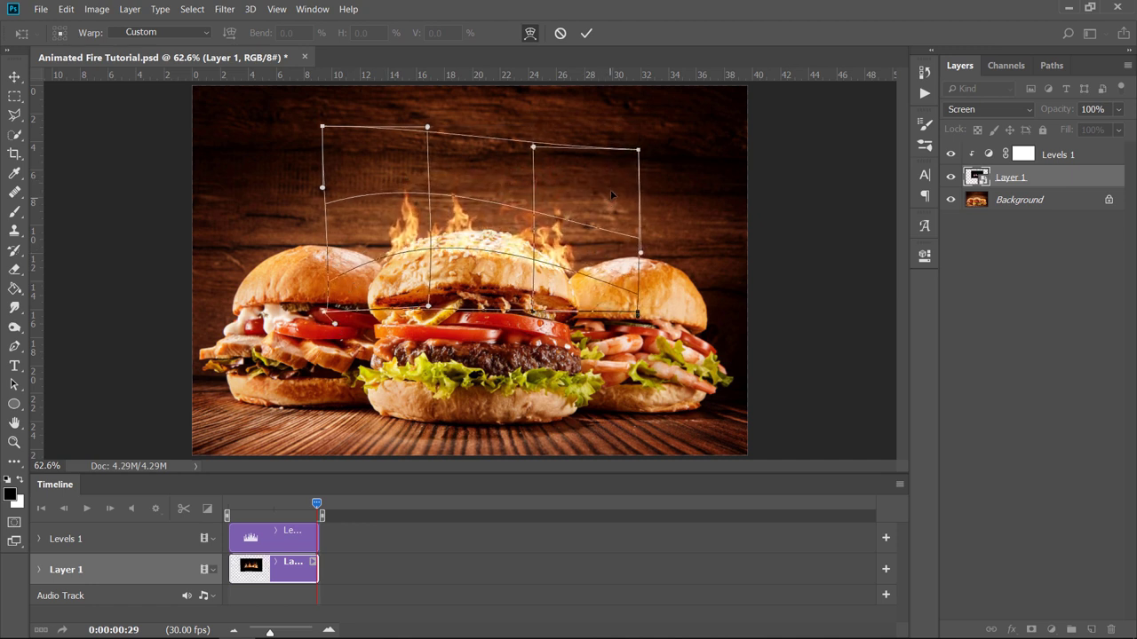
left_click_drag(636, 241, 623, 244)
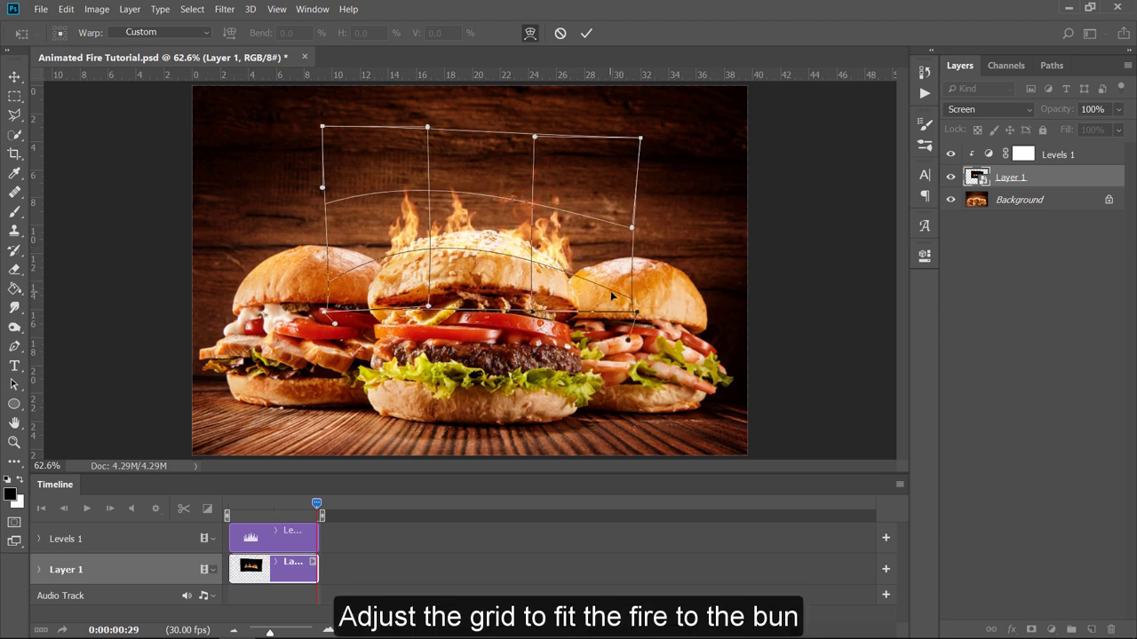
left_click_drag(484, 262, 473, 252)
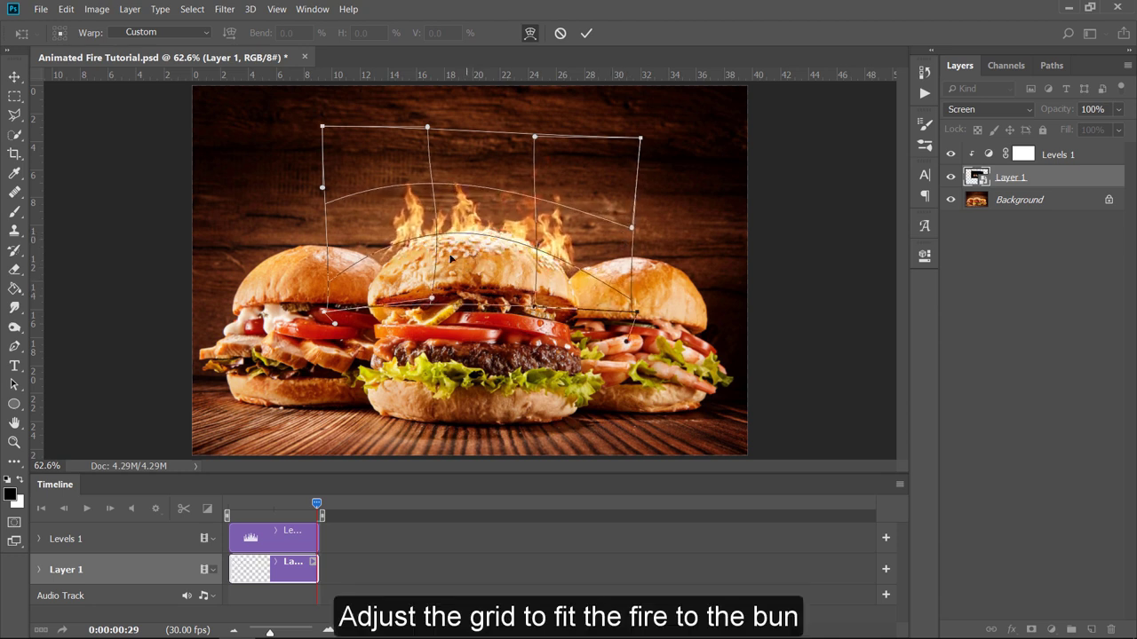
left_click_drag(384, 267, 376, 285)
left_click_drag(357, 161, 346, 174)
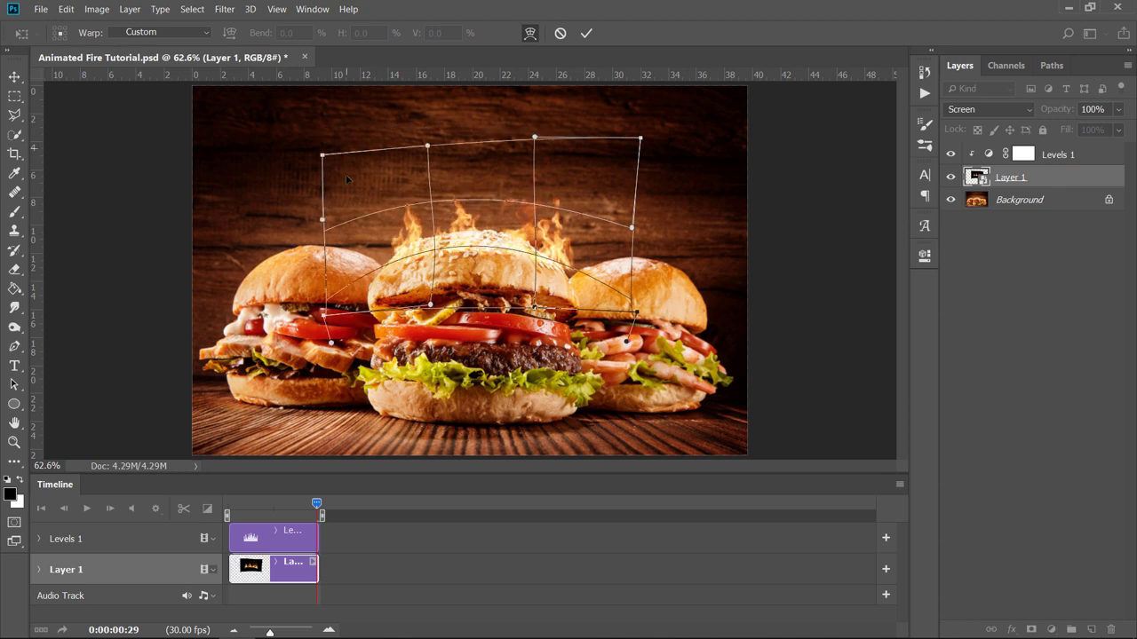
mouse_move(490, 201)
left_mouse_down()
mouse_move(388, 273)
mouse_move(497, 225)
mouse_move(585, 288)
mouse_move(625, 181)
left_mouse_up()
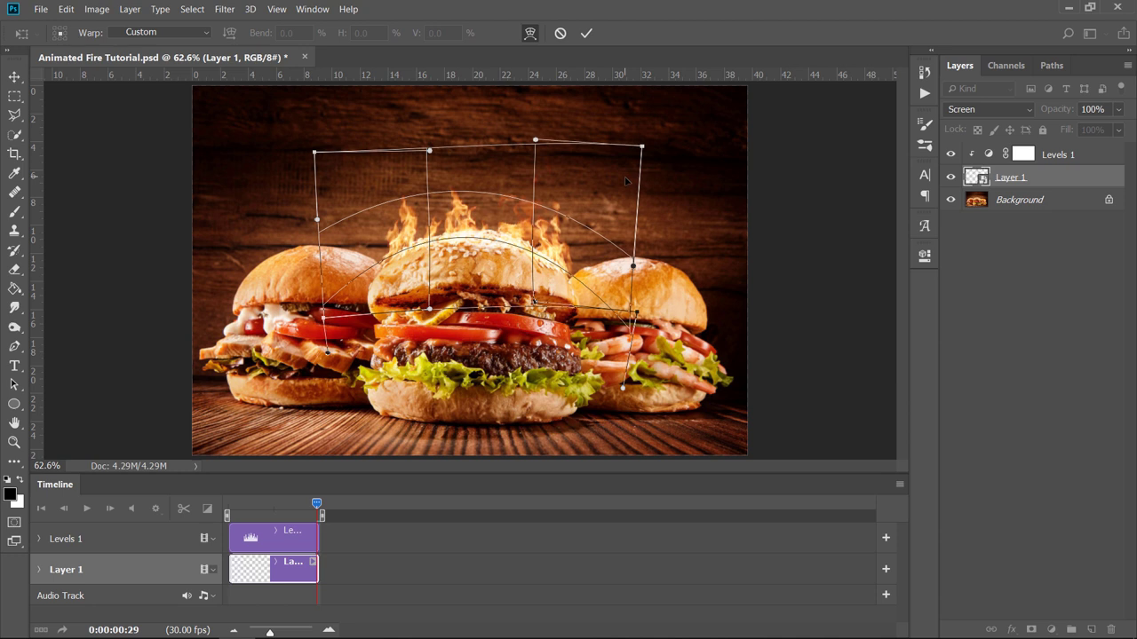
key("Return")
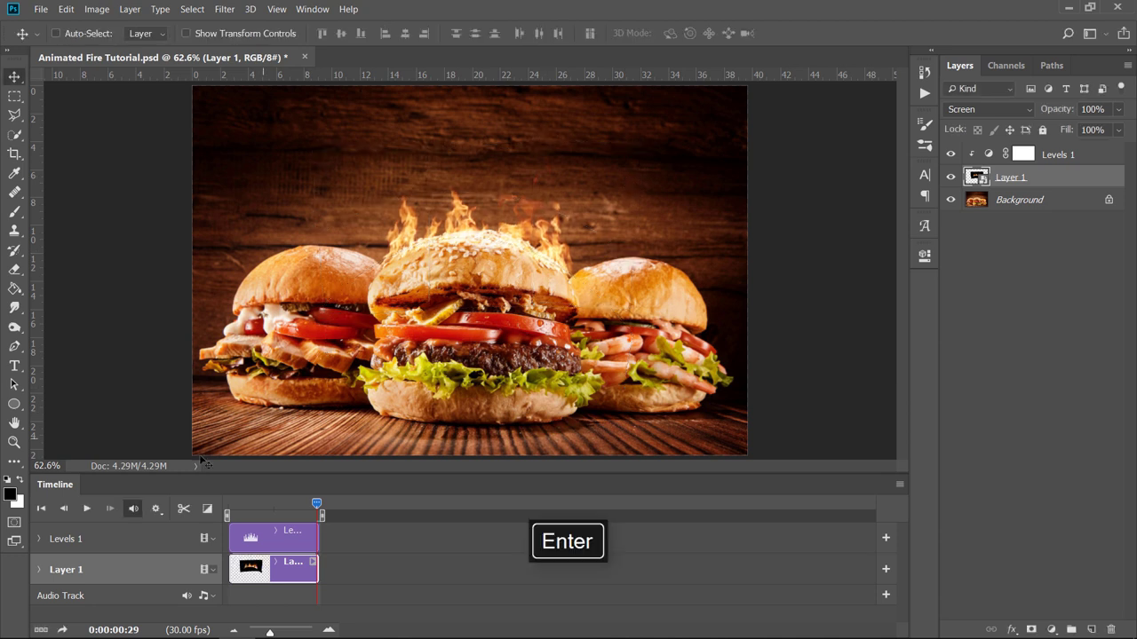
Play and stop the timeline preview, then select the Levels 1 layer
left_click(85, 509)
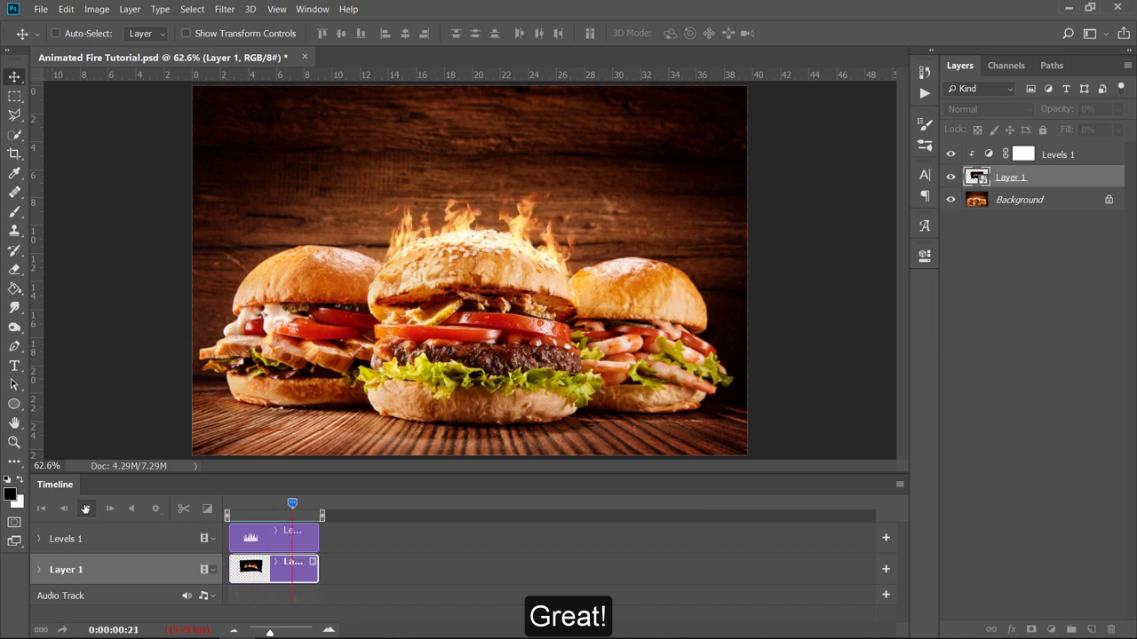
left_click(85, 509)
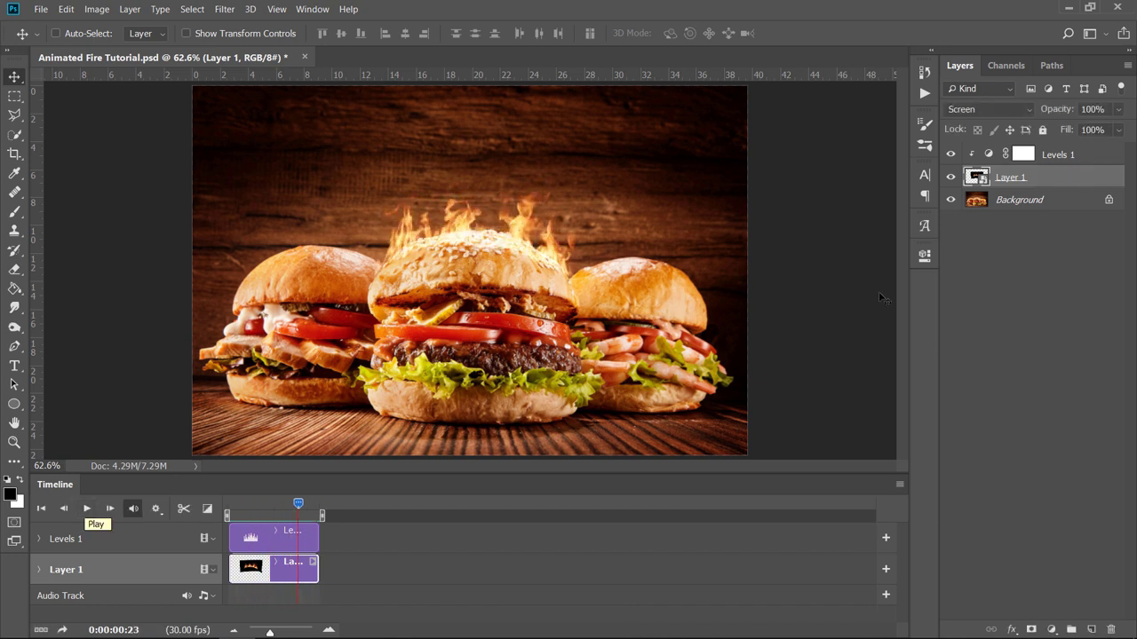
left_click(1098, 155)
Duplicate Layer 1 with Levels 1 and move the copy onto the left burger
left_click(1093, 179, "shift")
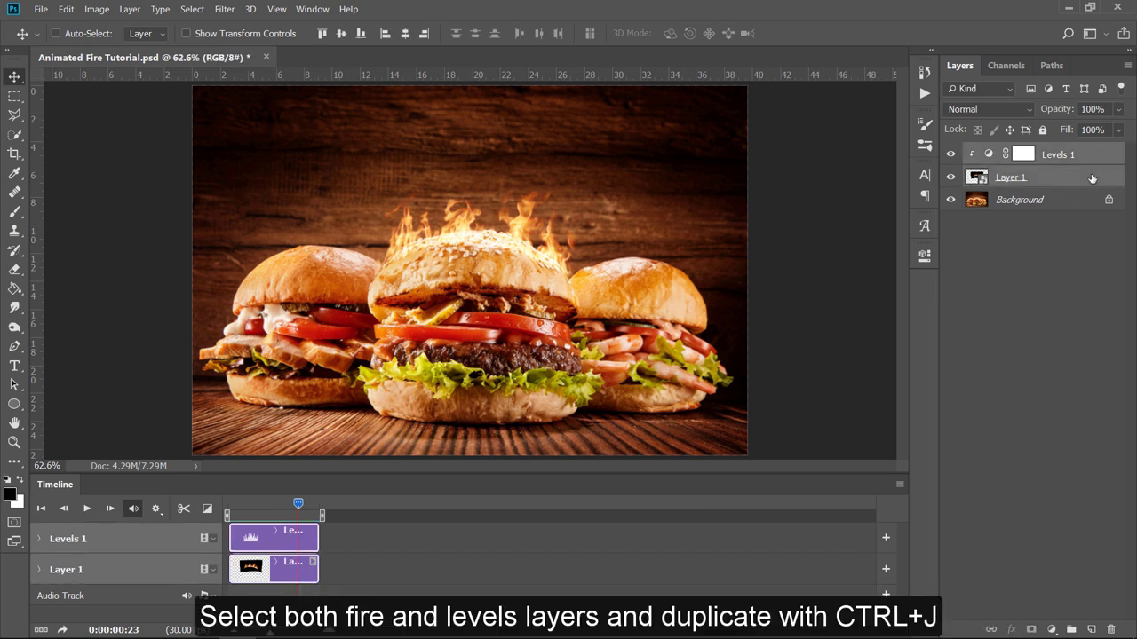
key("ctrl+j")
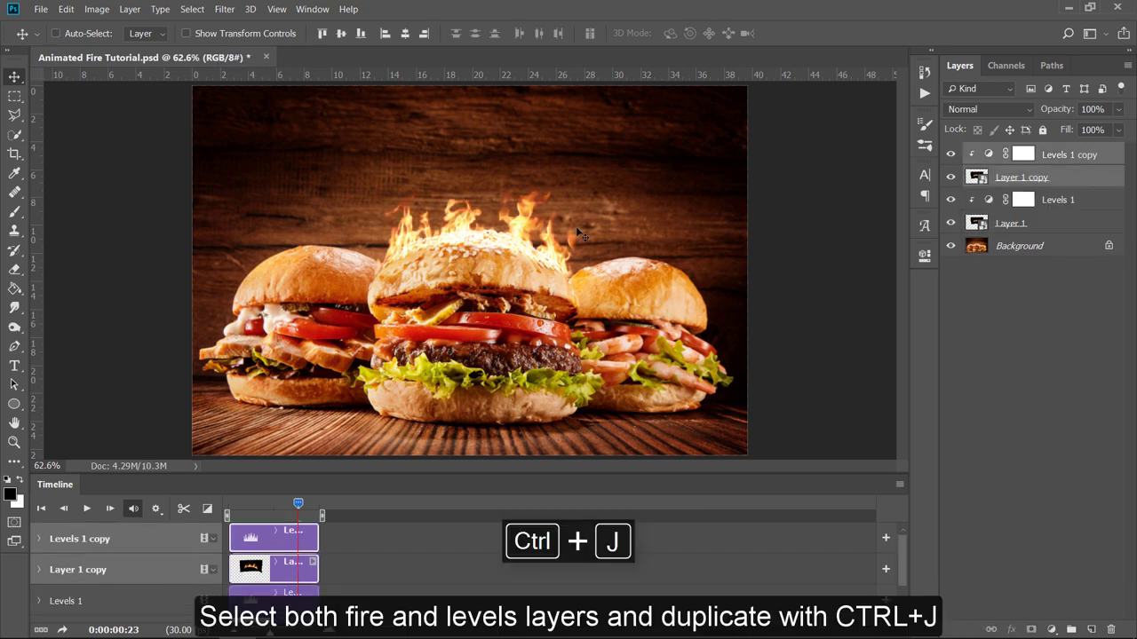
left_click_drag(497, 251, 330, 252)
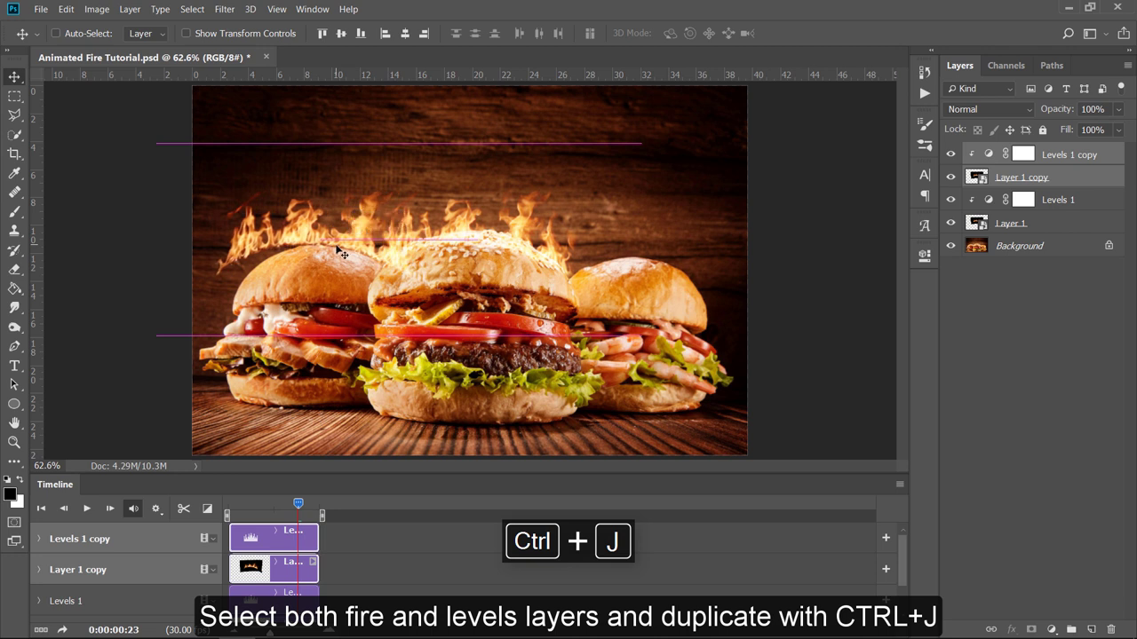
Scale the copied flames to about 49%, tilt them slightly, and nudge them into place
left_click(1084, 178)
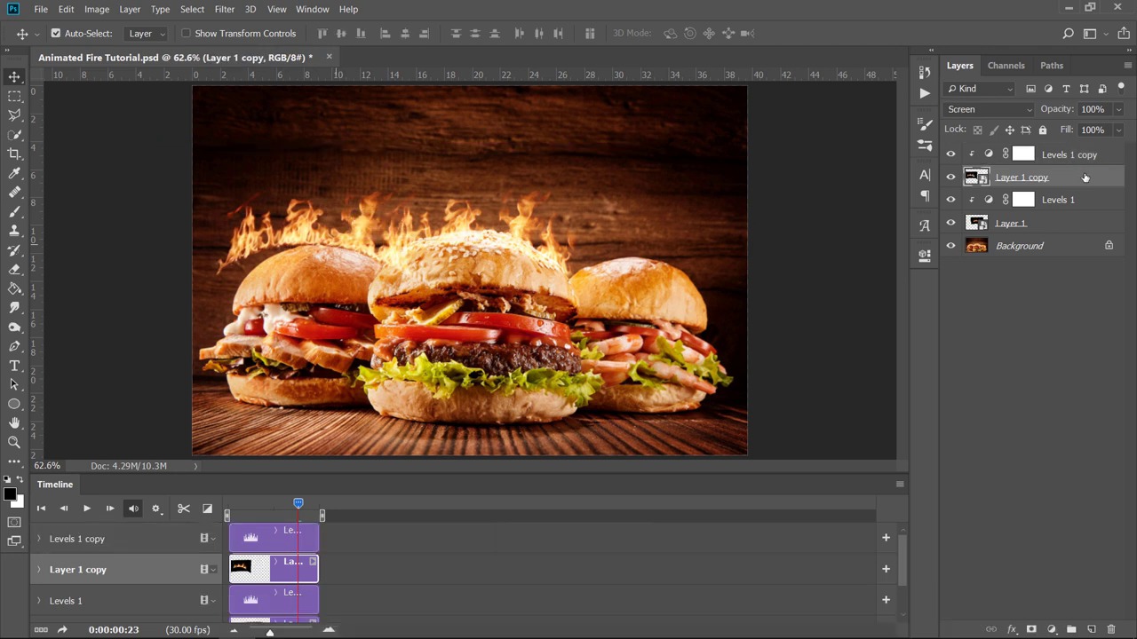
key("ctrl+t")
left_click_drag(483, 387, 441, 355)
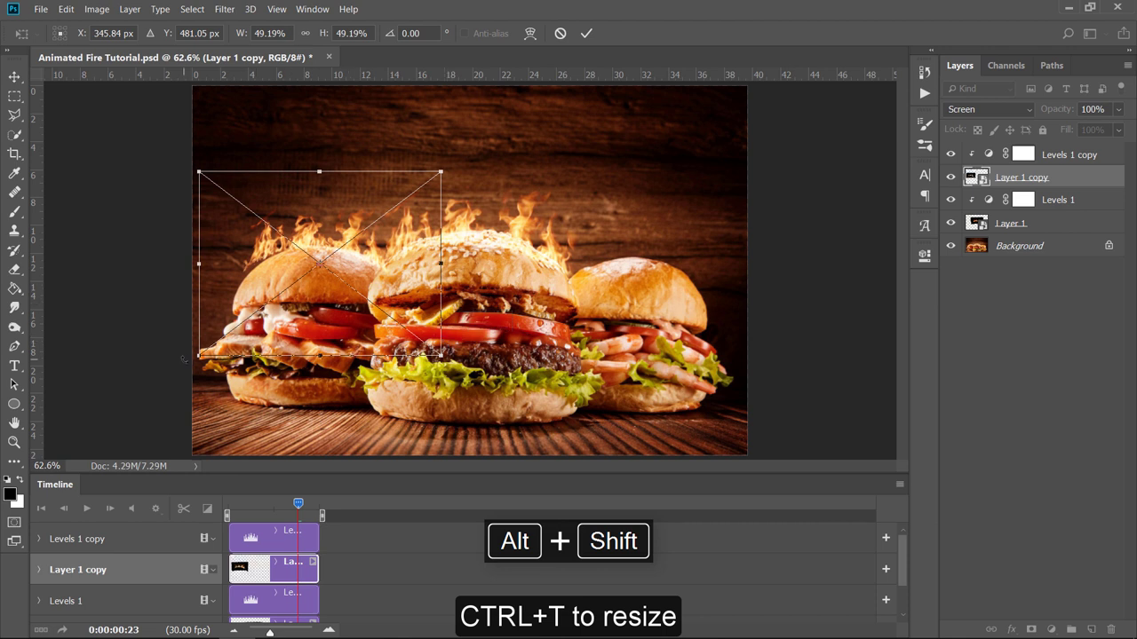
left_click_drag(183, 359, 210, 373)
key("Up")
key("Right")
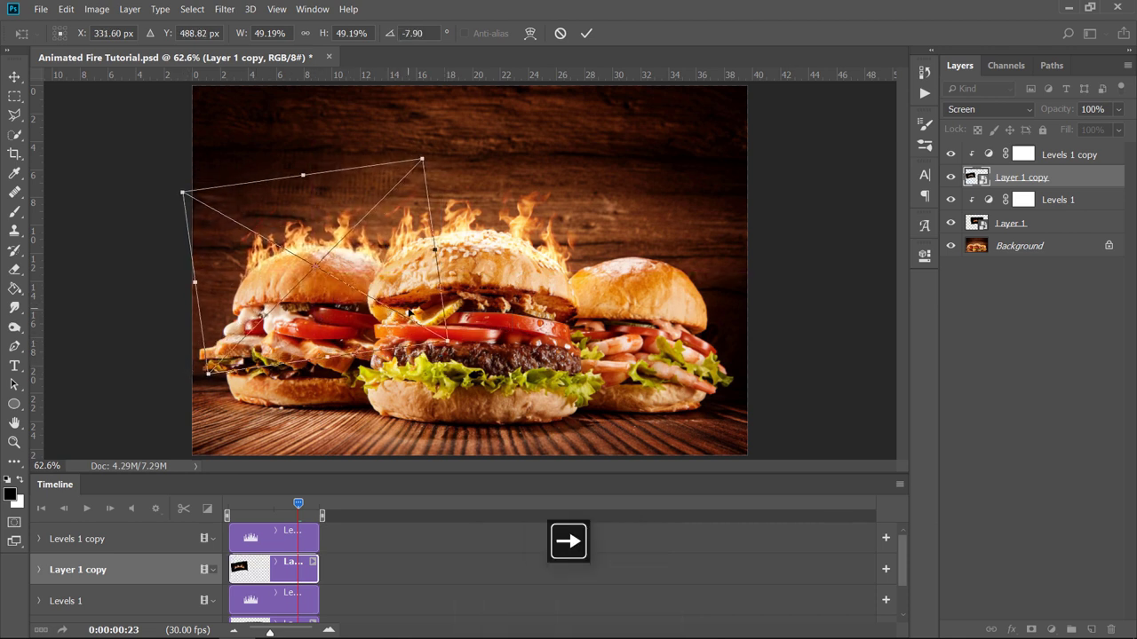
key("Down")
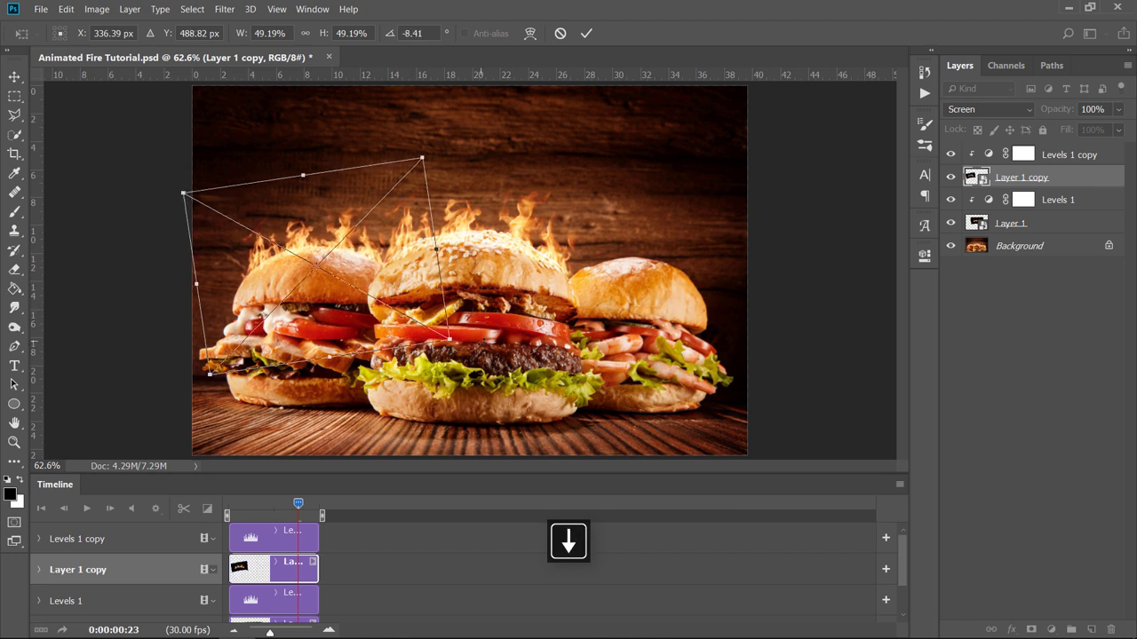
key("Return")
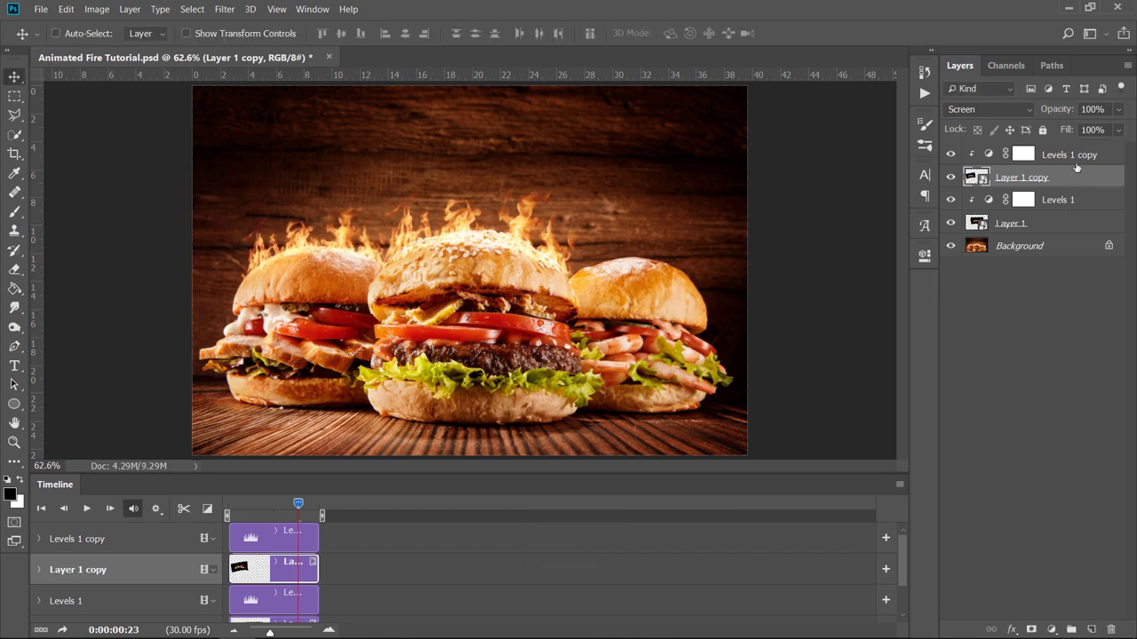
Duplicate the flame and Levels copies and move the new flames onto the right burger
left_click(1075, 163, "shift")
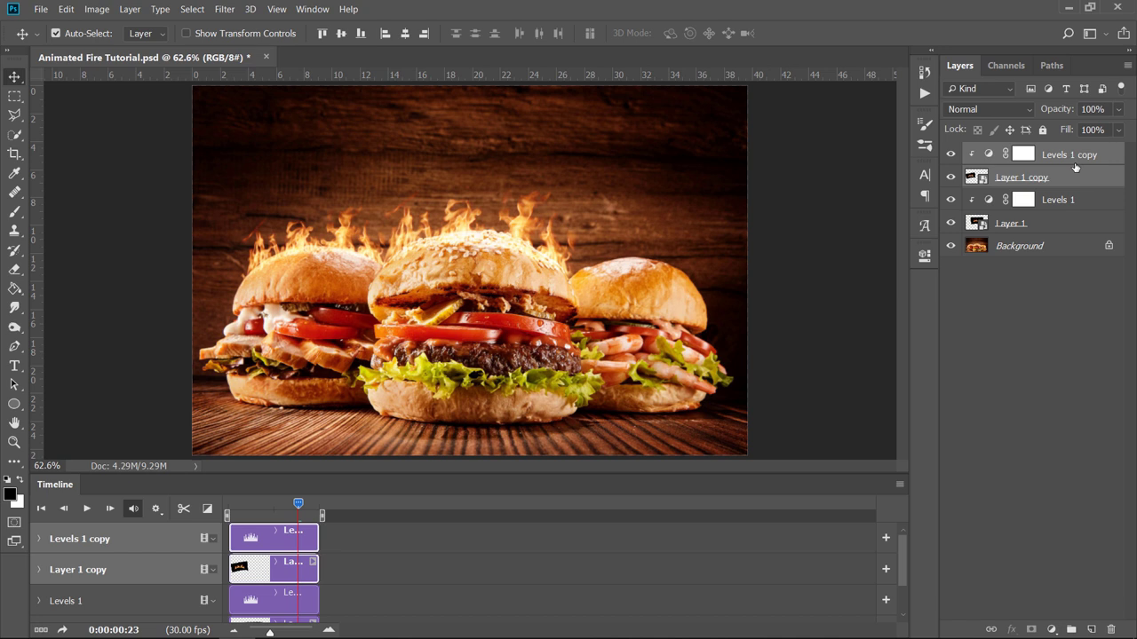
key("ctrl+j")
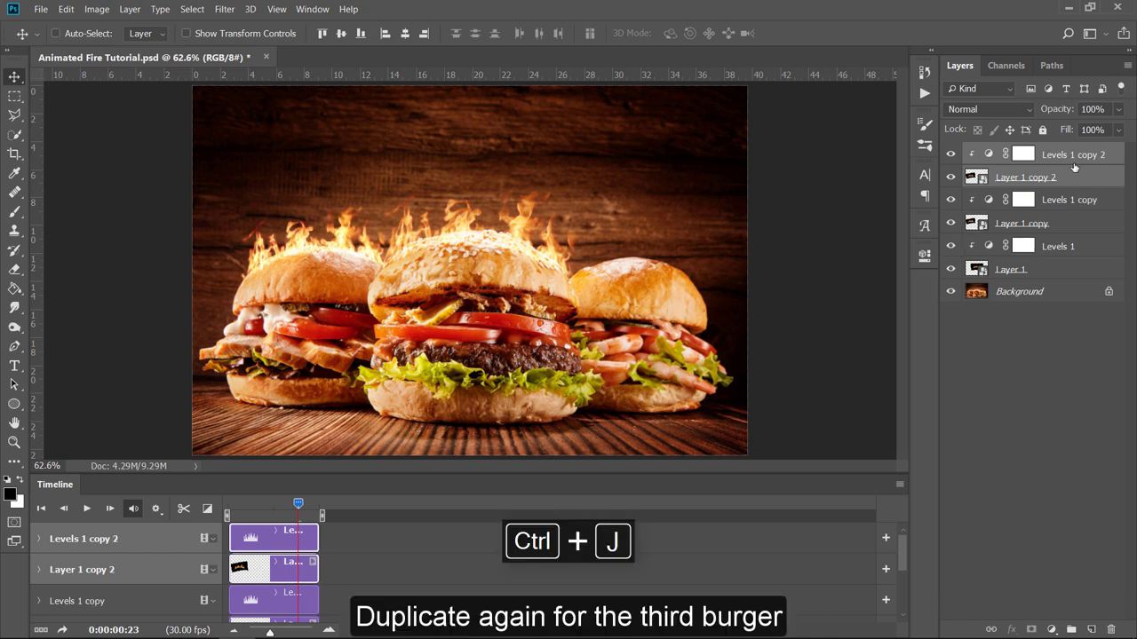
left_click(1082, 178)
left_click_drag(353, 256, 663, 264)
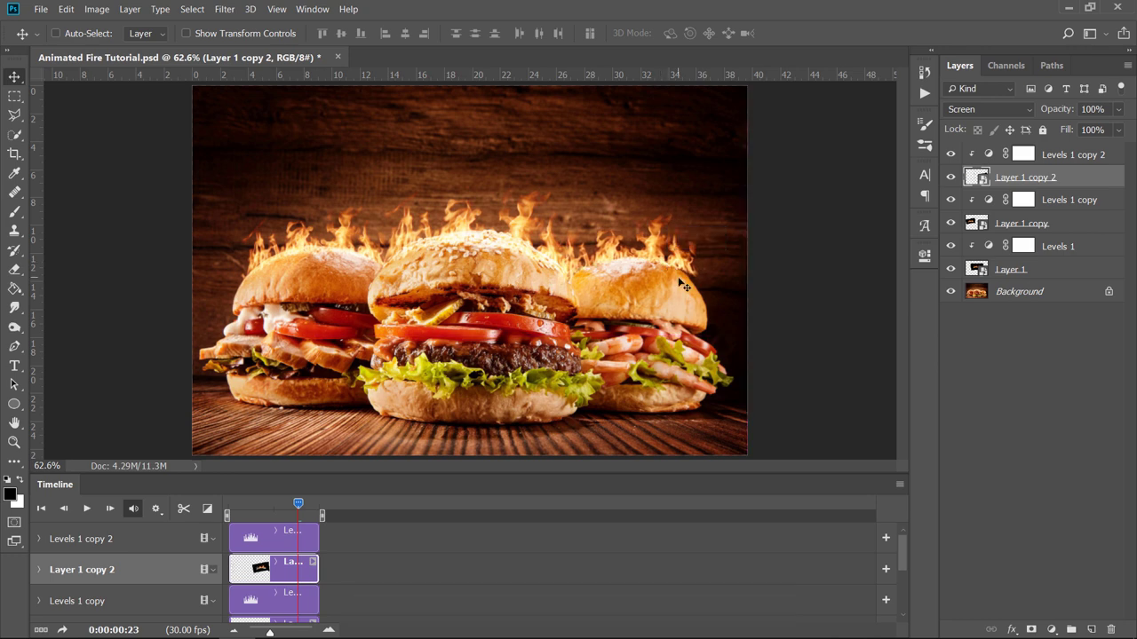
Flip the new flames horizontally and warp them onto the right burger's bun
key("ctrl+t")
right_click(670, 245)
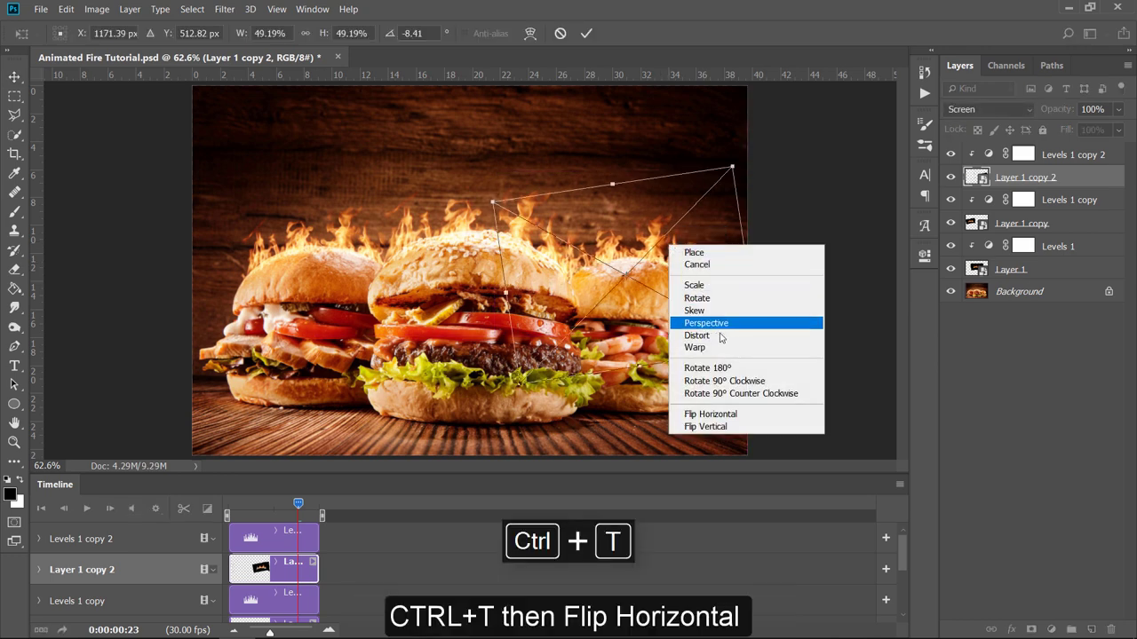
left_click(724, 414)
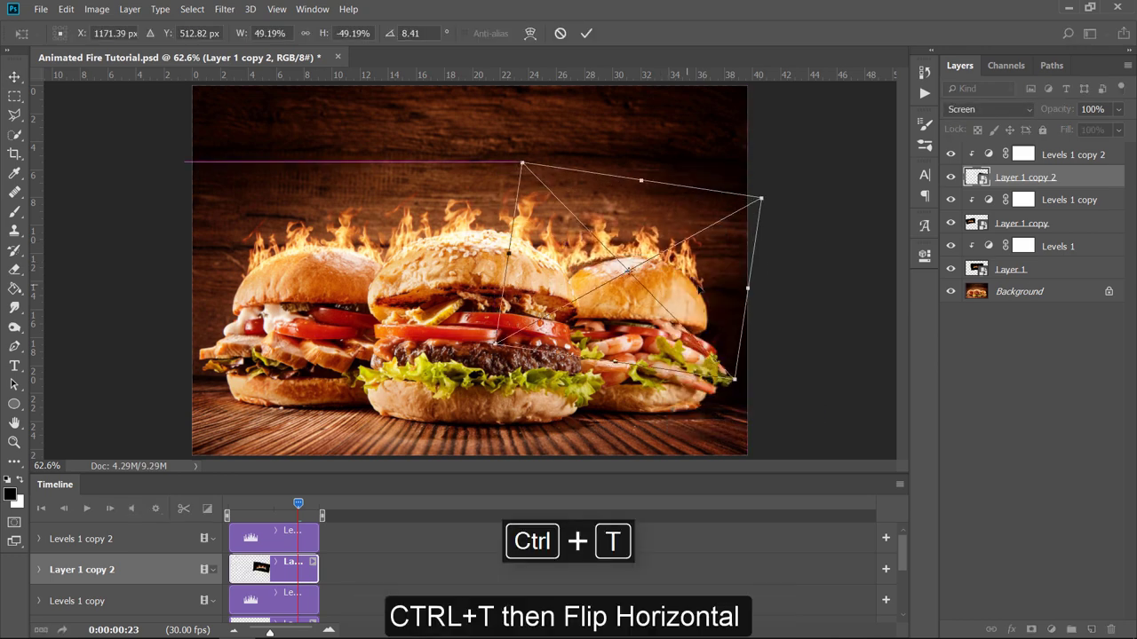
left_click_drag(690, 285, 690, 293)
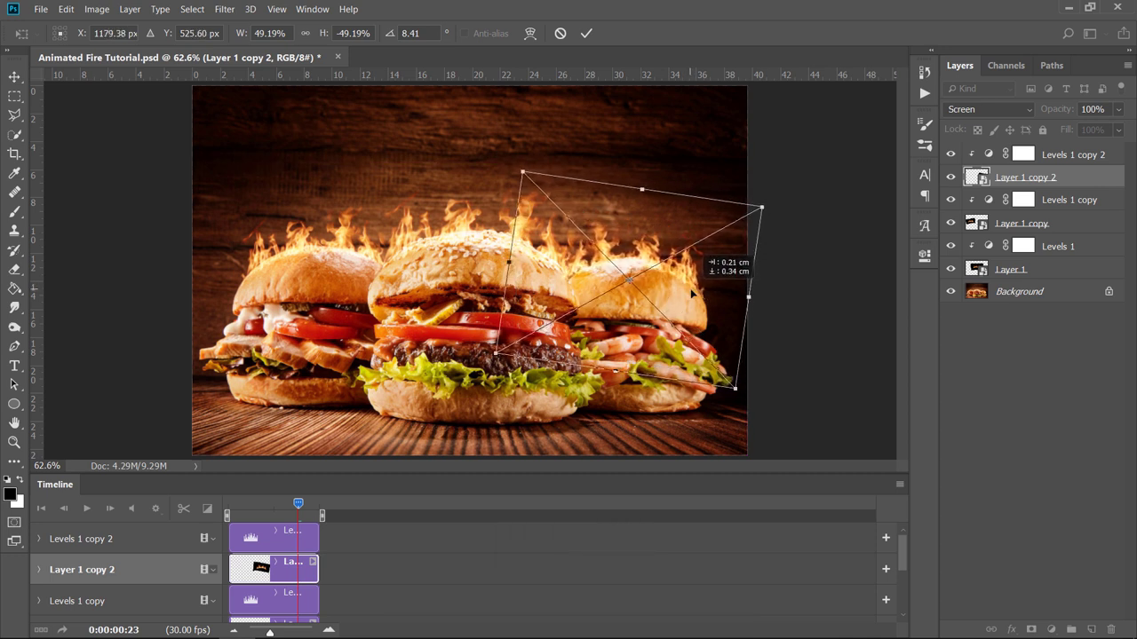
right_click(583, 273)
left_click(606, 374)
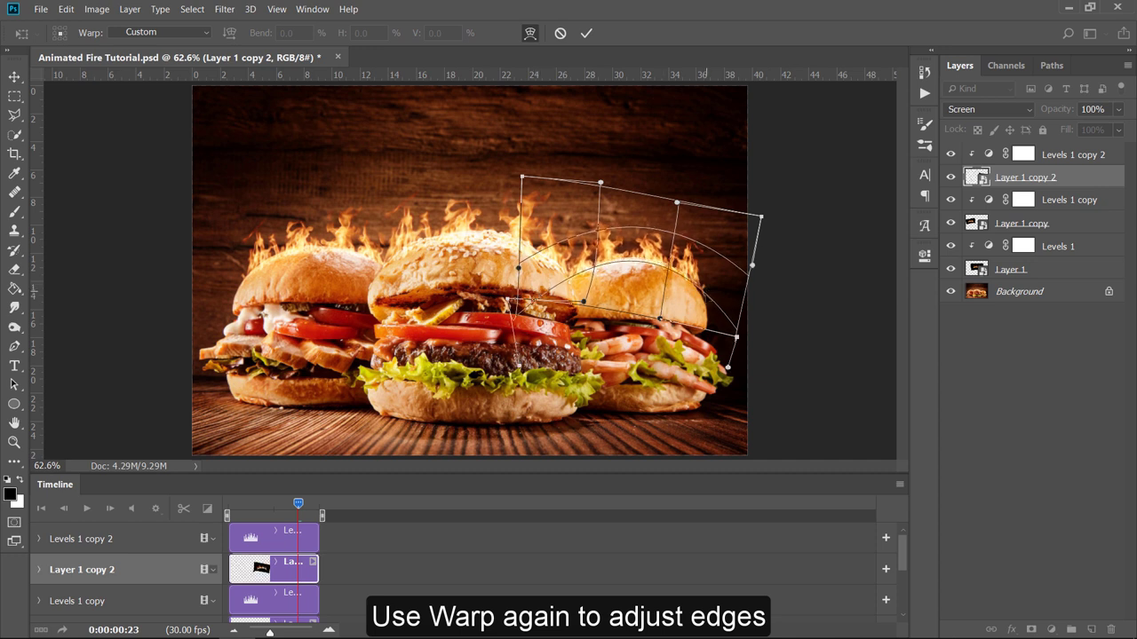
key("Return")
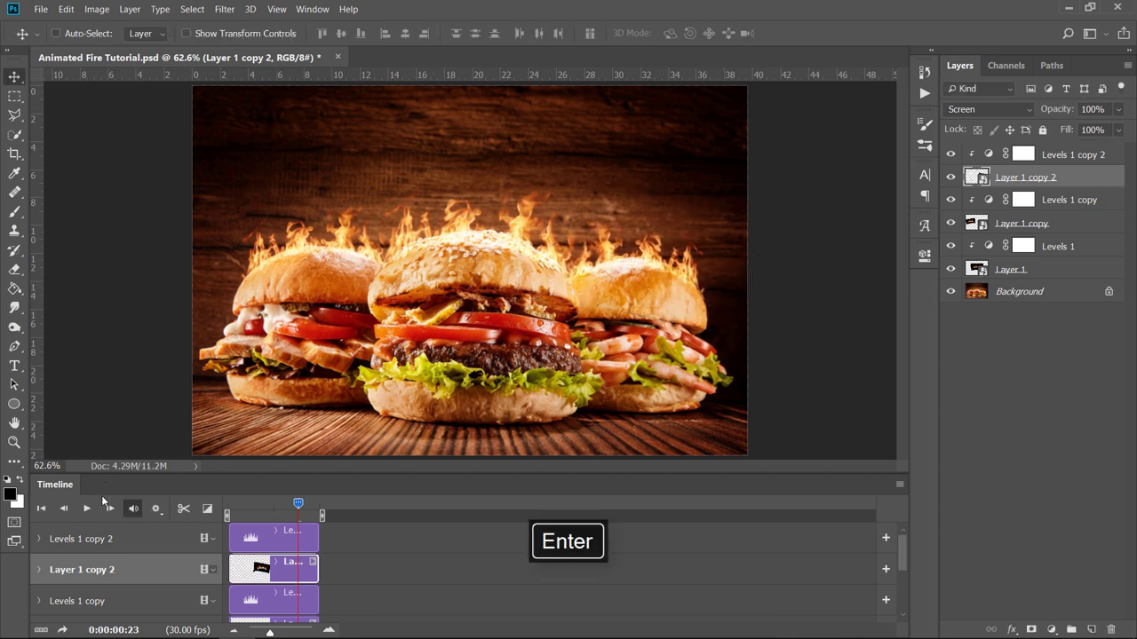
scroll(264, 548, "down", 3)
scroll(264, 548, "up", 3)
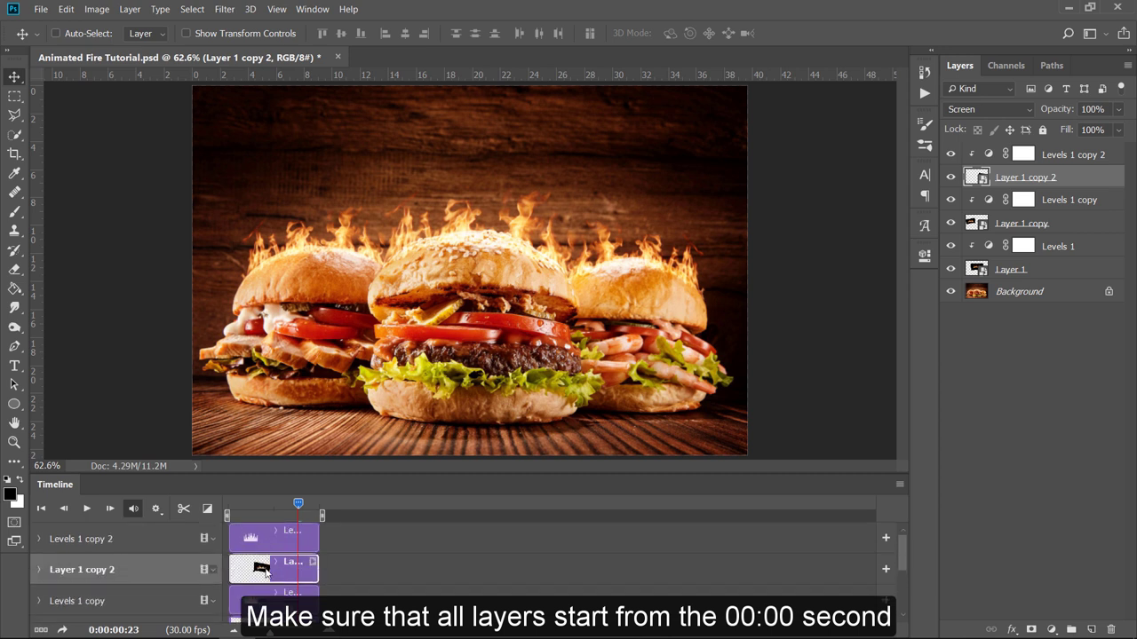
left_click_drag(266, 568, 260, 569)
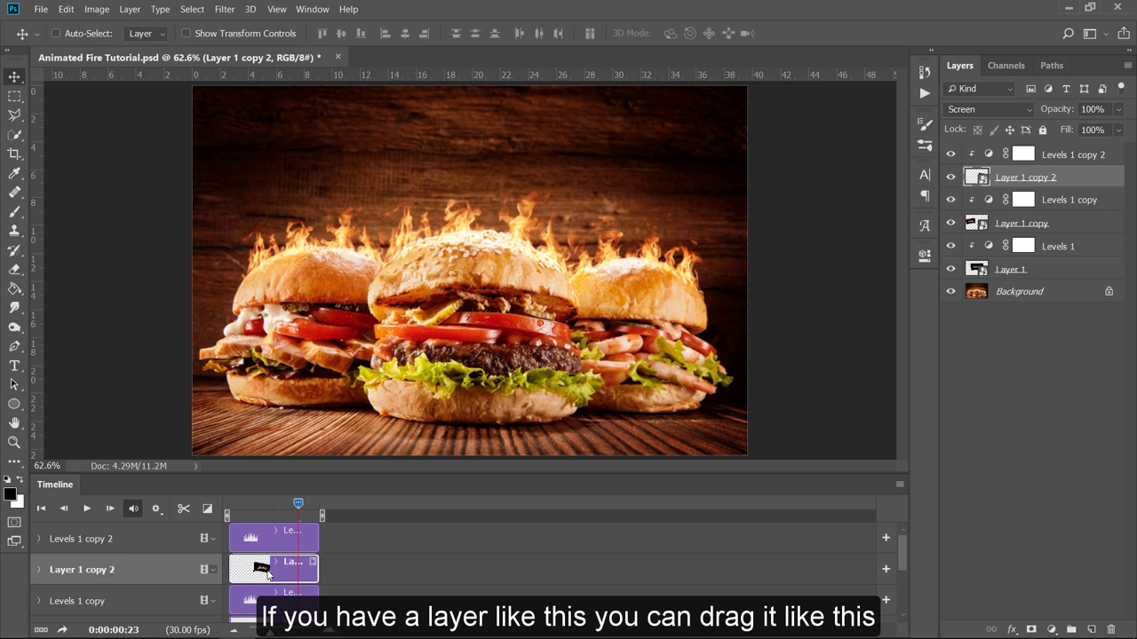
scroll(267, 571, "down", 3)
scroll(269, 576, "up", 1)
scroll(271, 580, "up", 2)
left_click_drag(296, 503, 228, 505)
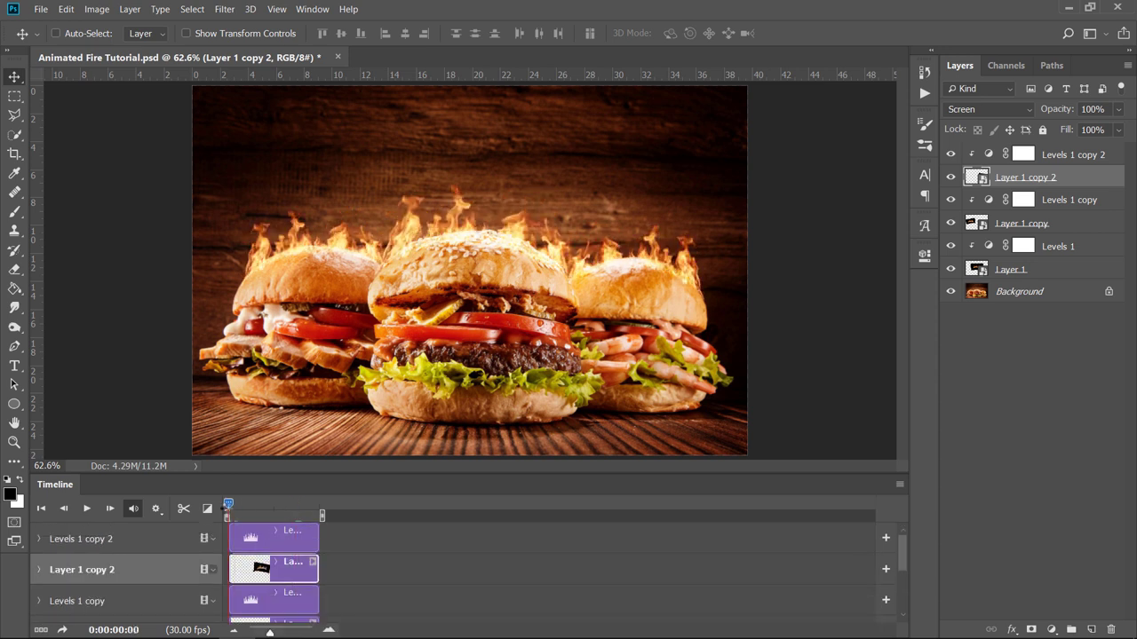
left_click(90, 508)
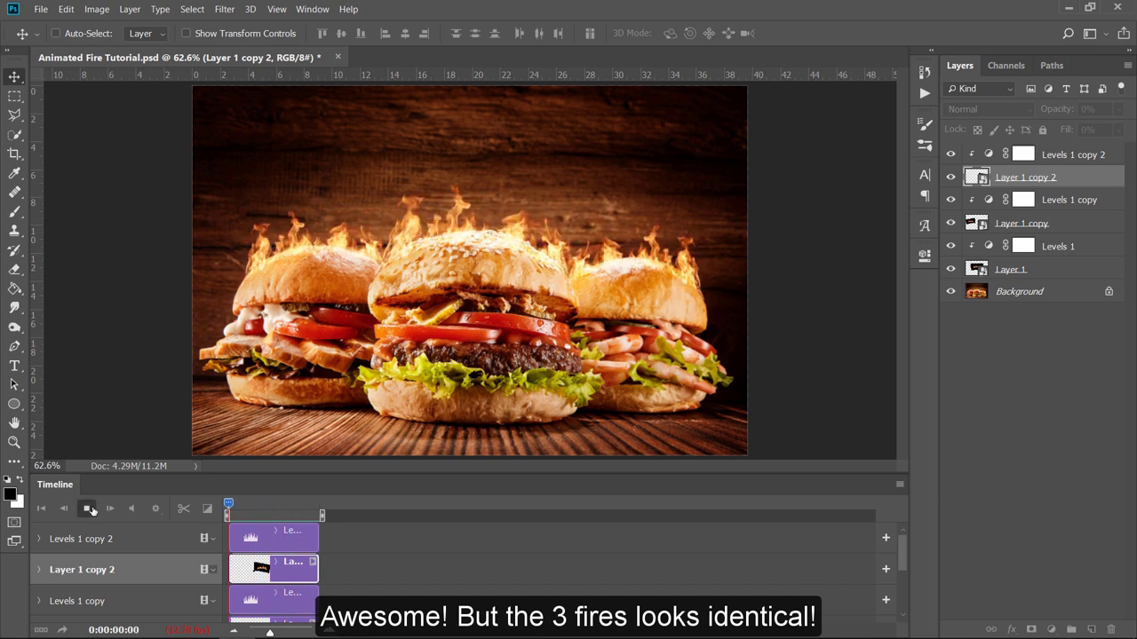
left_click(88, 510)
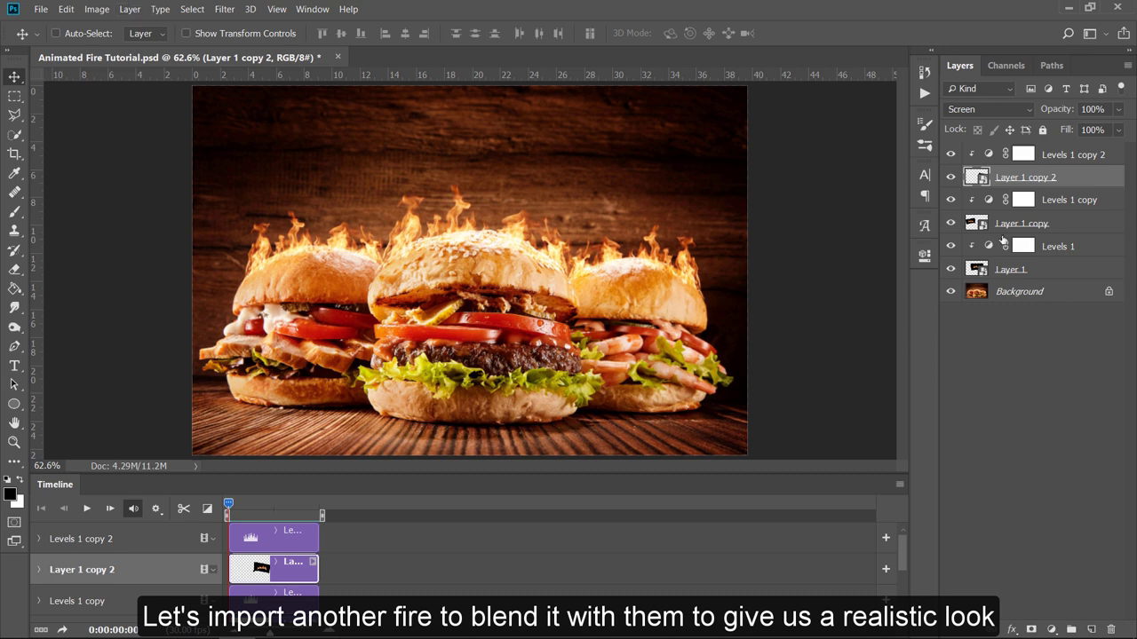
Import the Fire5 'Fire00' image sequence as new video Layer 2
left_click(1108, 156)
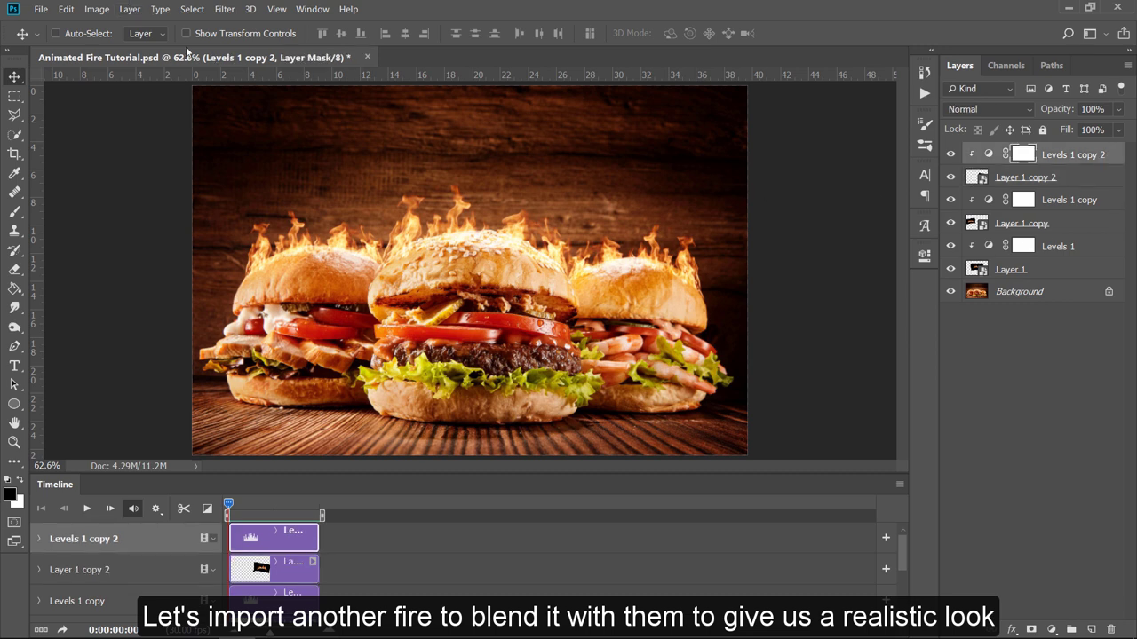
left_click(141, 13)
mouse_move(154, 288)
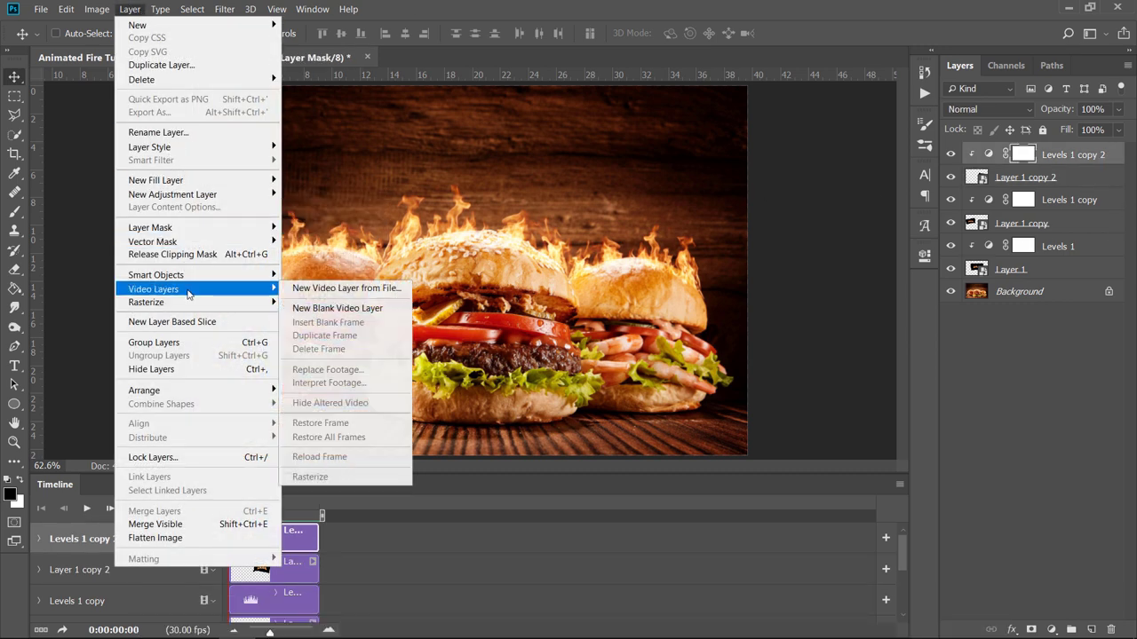
left_click(328, 291)
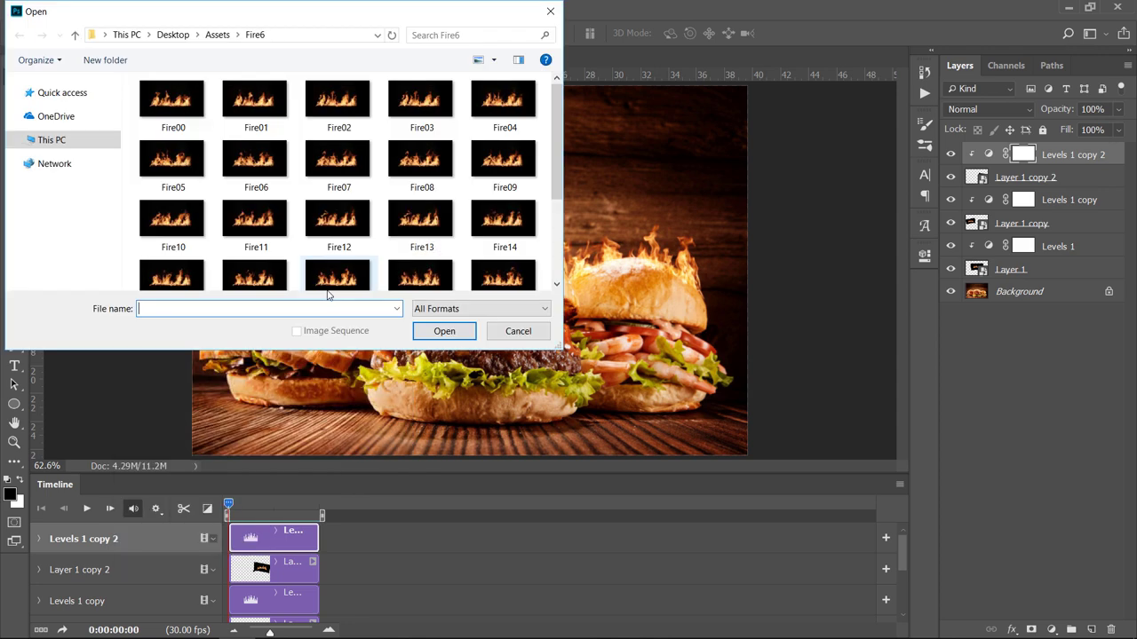
left_click(214, 36)
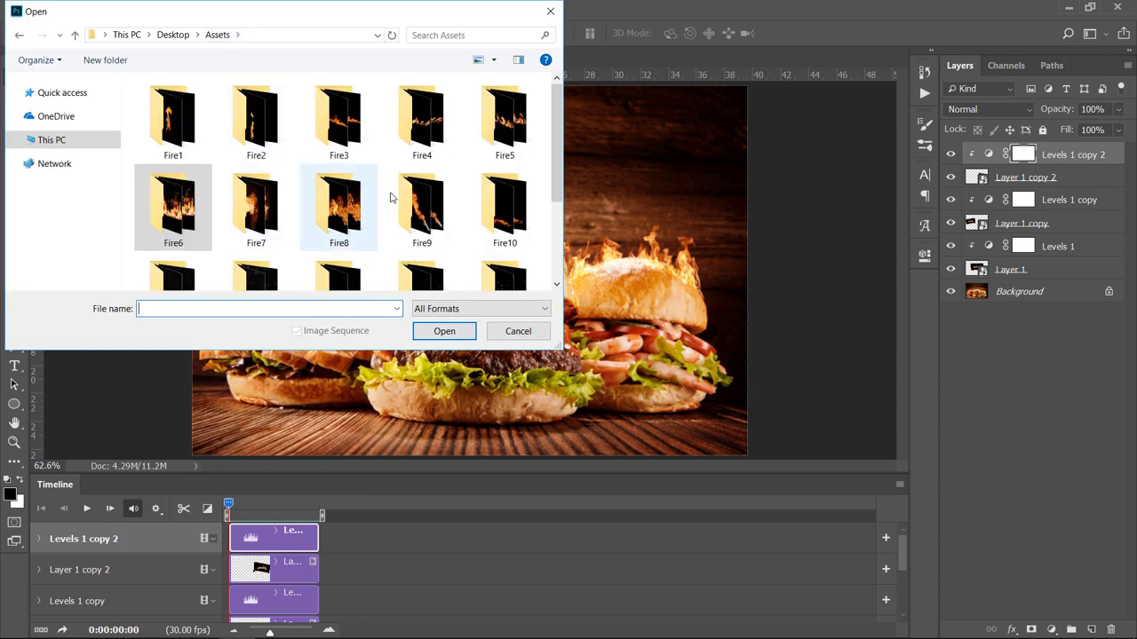
double_click(495, 155)
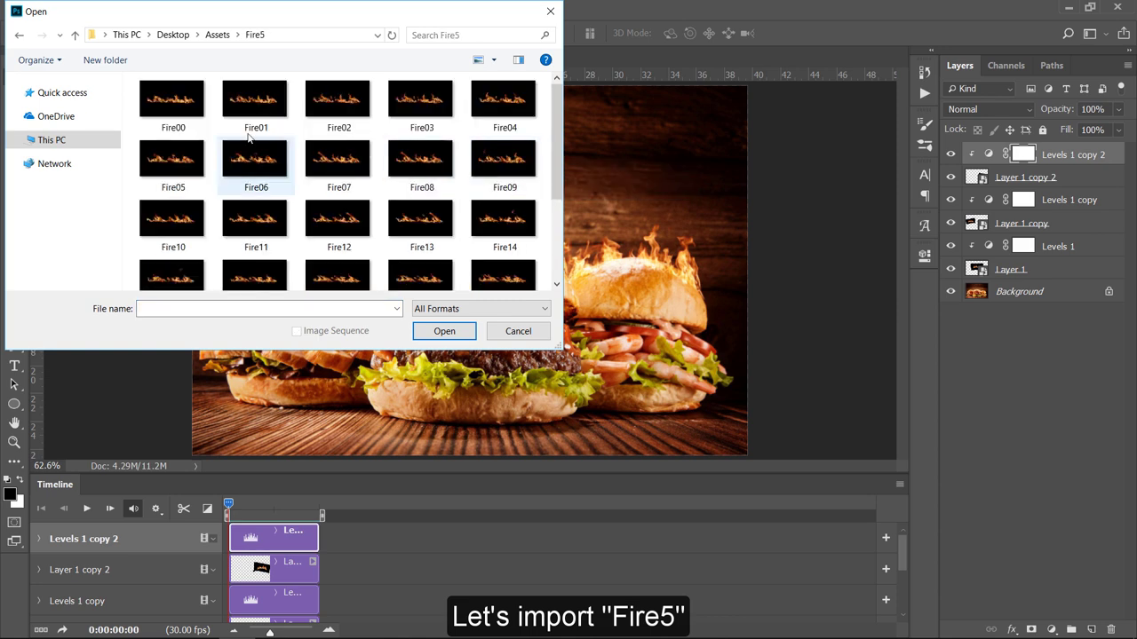
left_click(175, 101)
double_click(180, 100)
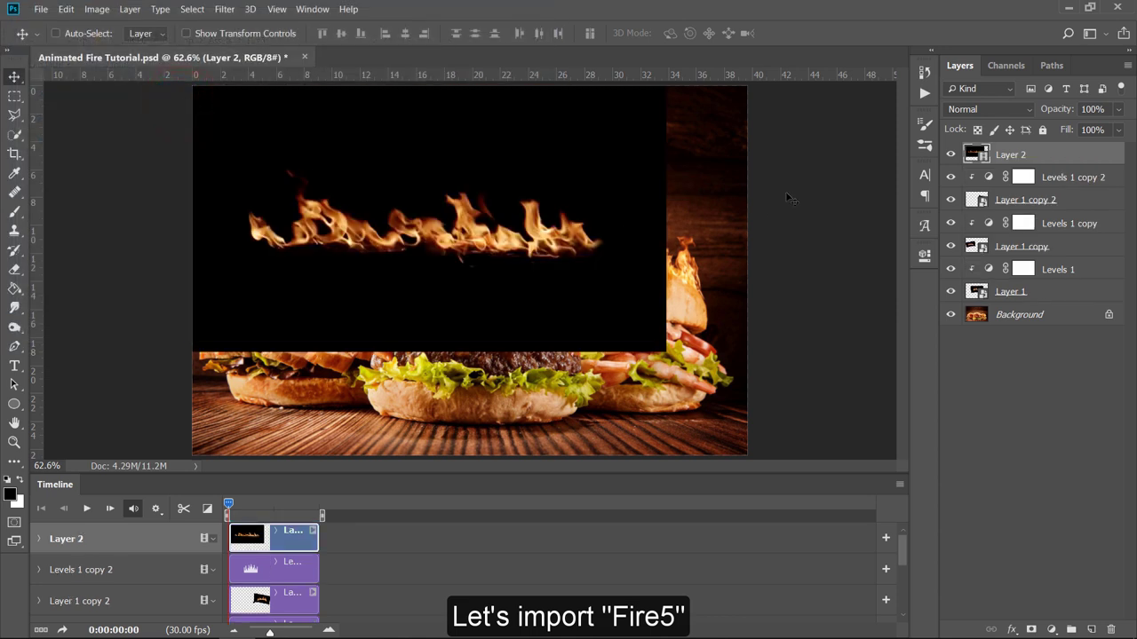
Set Layer 2 to Screen blending and convert it to a smart object
left_click(984, 109)
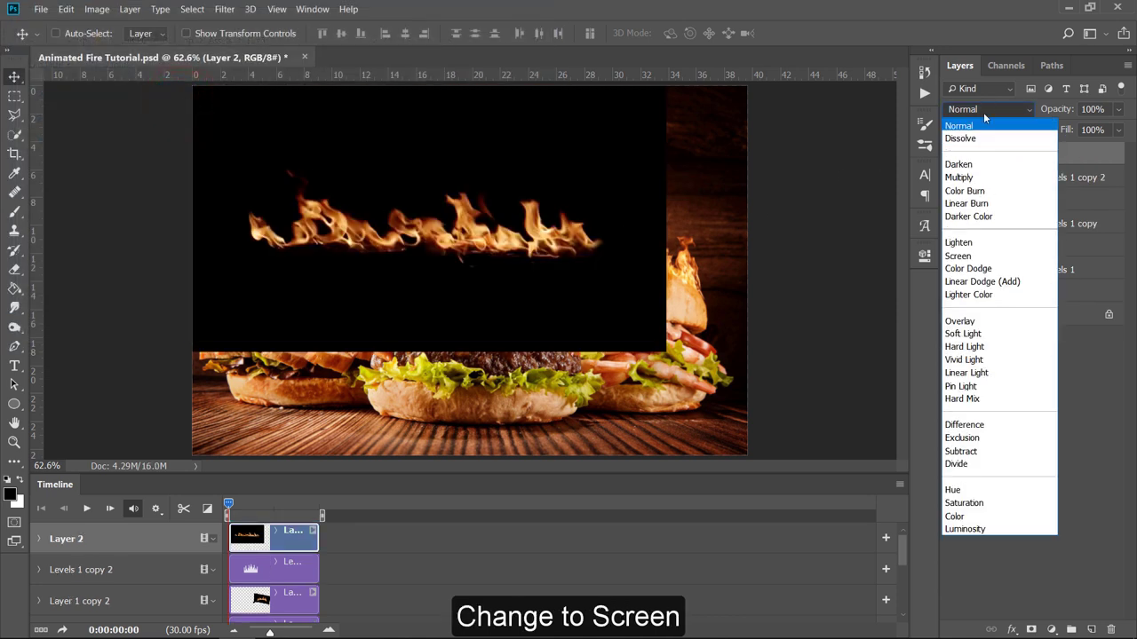
left_click(977, 253)
right_click(1059, 158)
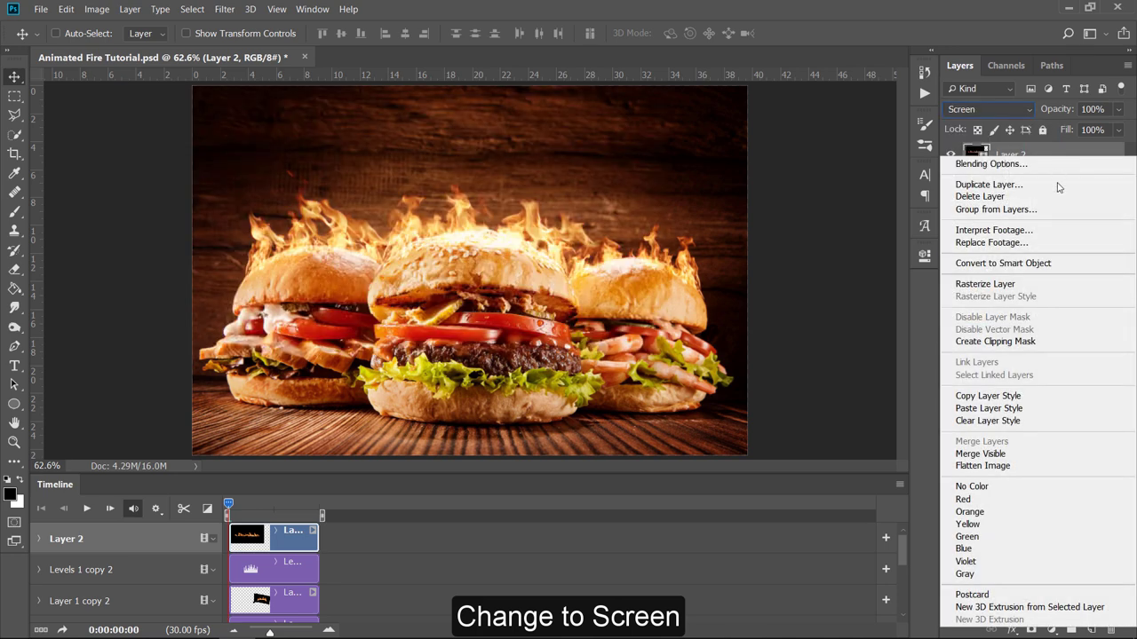
left_click(1002, 263)
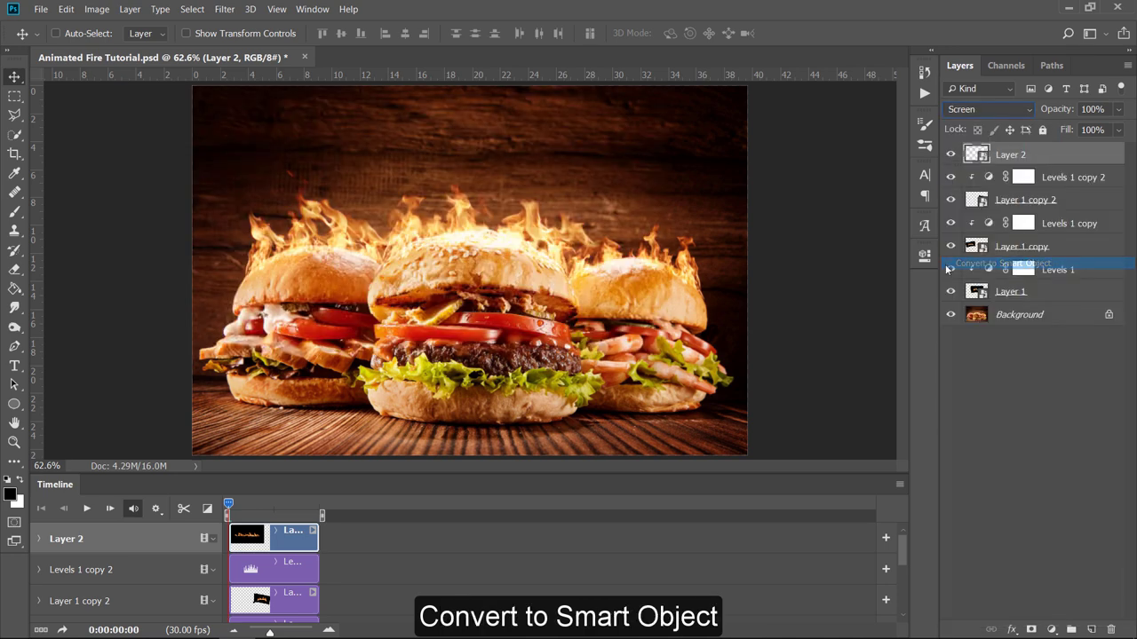
Move Layer 2's flames right over the burgers and scale them to about 89%
left_click_drag(480, 249, 613, 262)
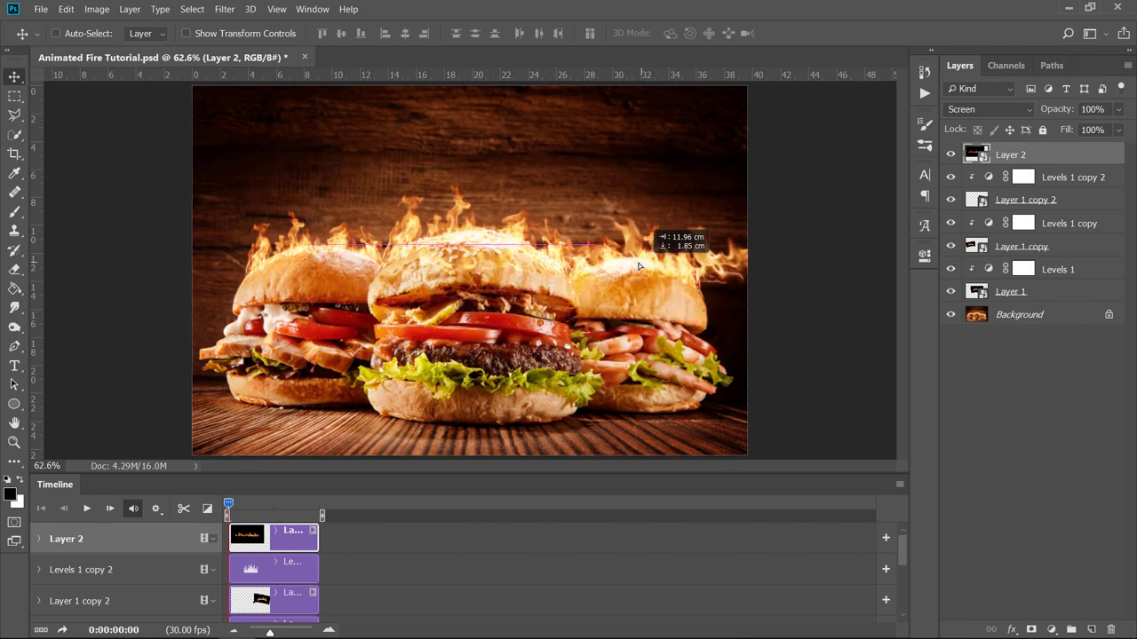
key("ctrl+t")
mouse_move(804, 373)
left_mouse_down()
mouse_move(651, 309)
mouse_move(619, 318)
left_mouse_up()
key("Return")
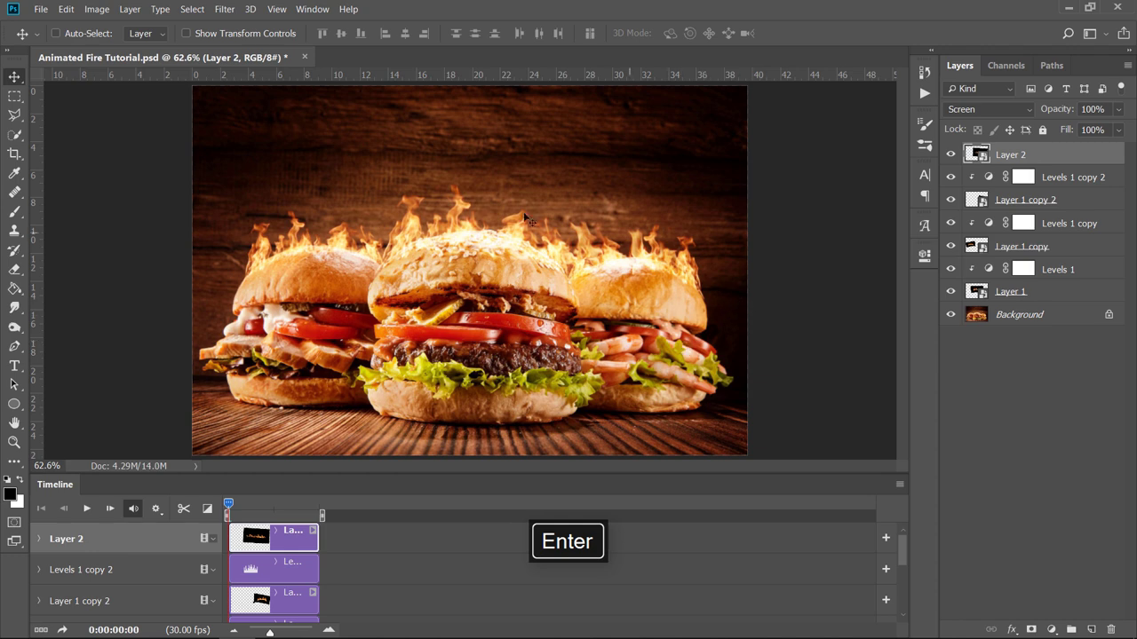
left_click(130, 9)
mouse_move(153, 289)
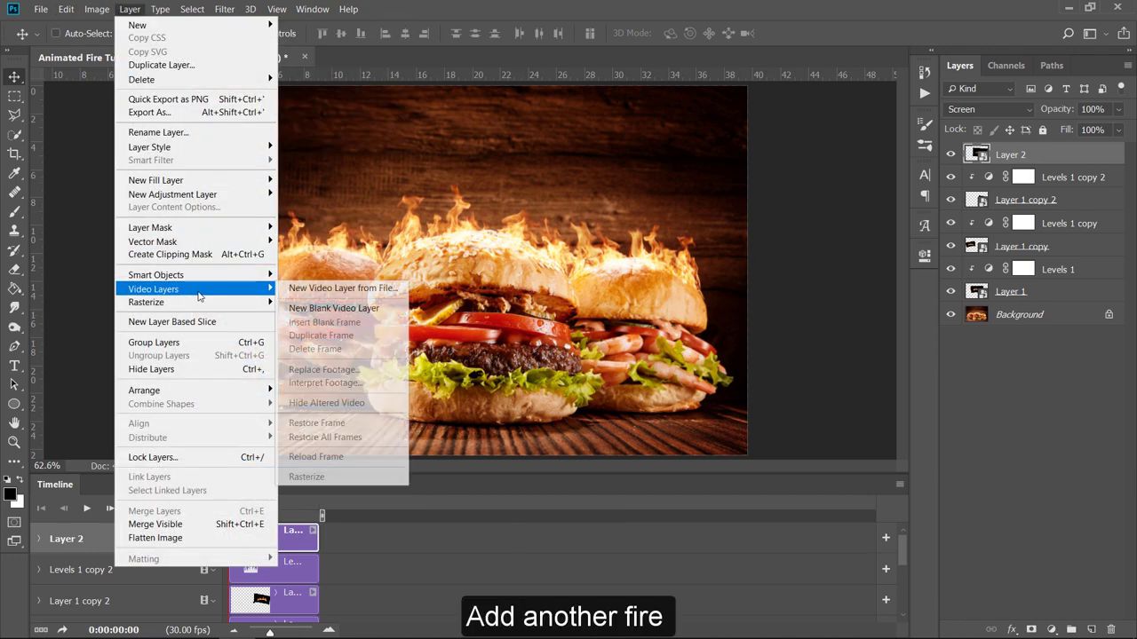
Import the Fire4 'Fire00' image sequence as new video Layer 3
left_click(310, 290)
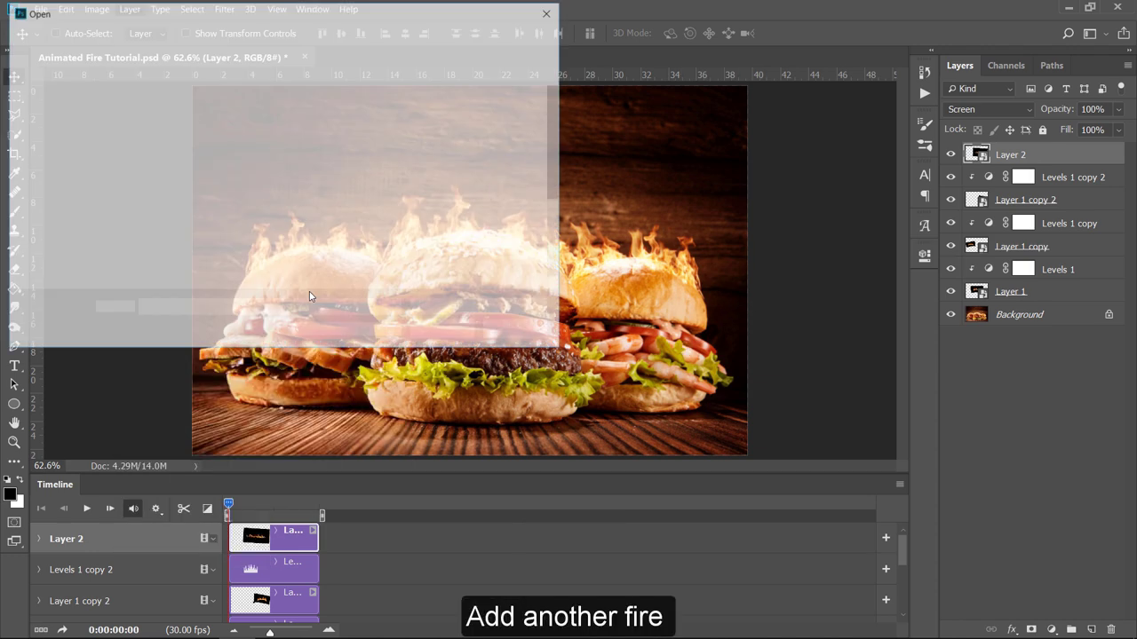
left_click(213, 35)
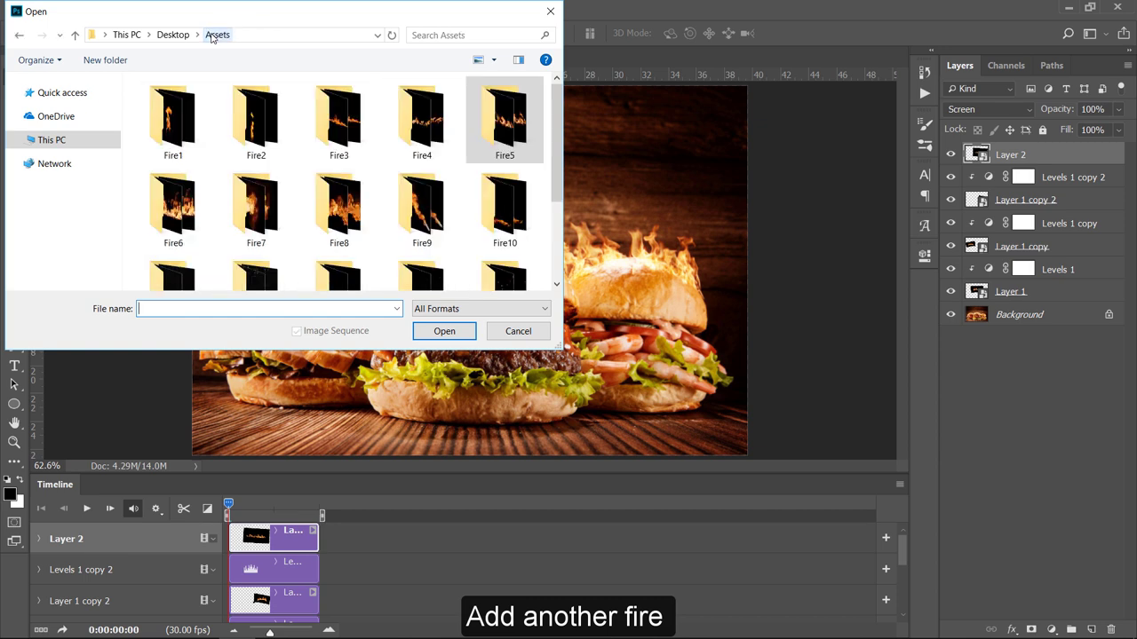
double_click(435, 147)
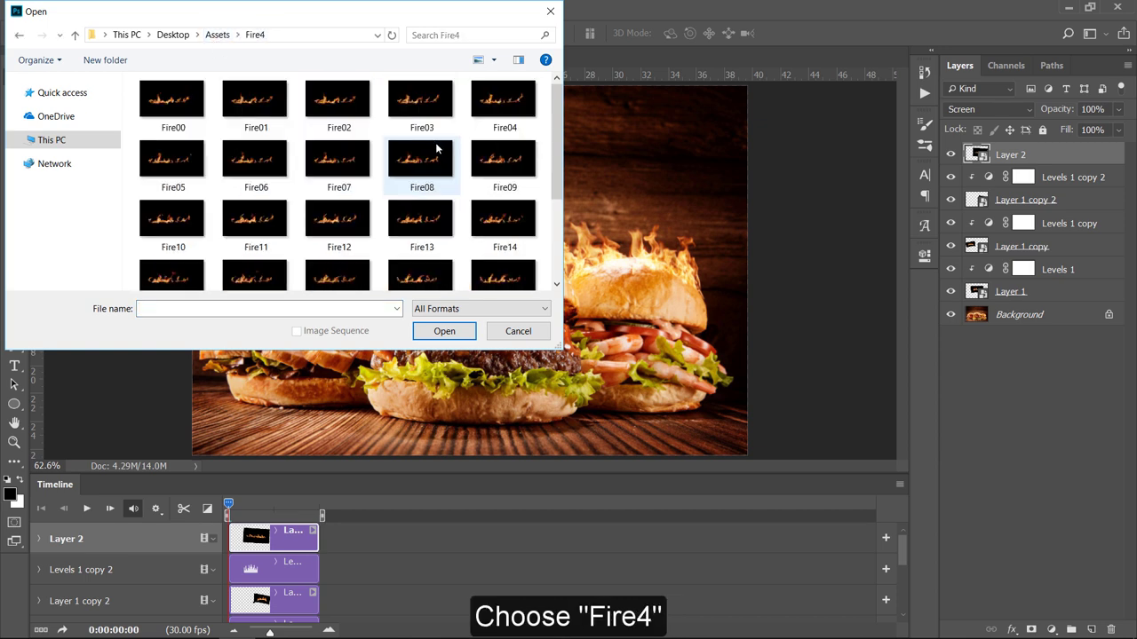
double_click(166, 114)
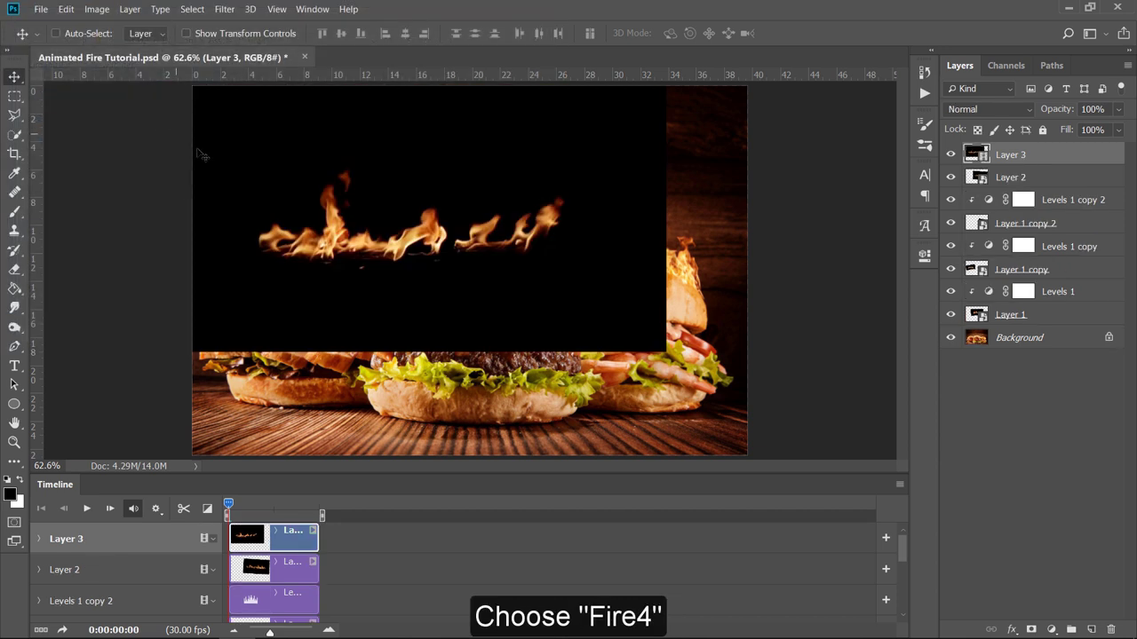
Set Layer 3 to Screen blending and convert it to a smart object
left_click(967, 110)
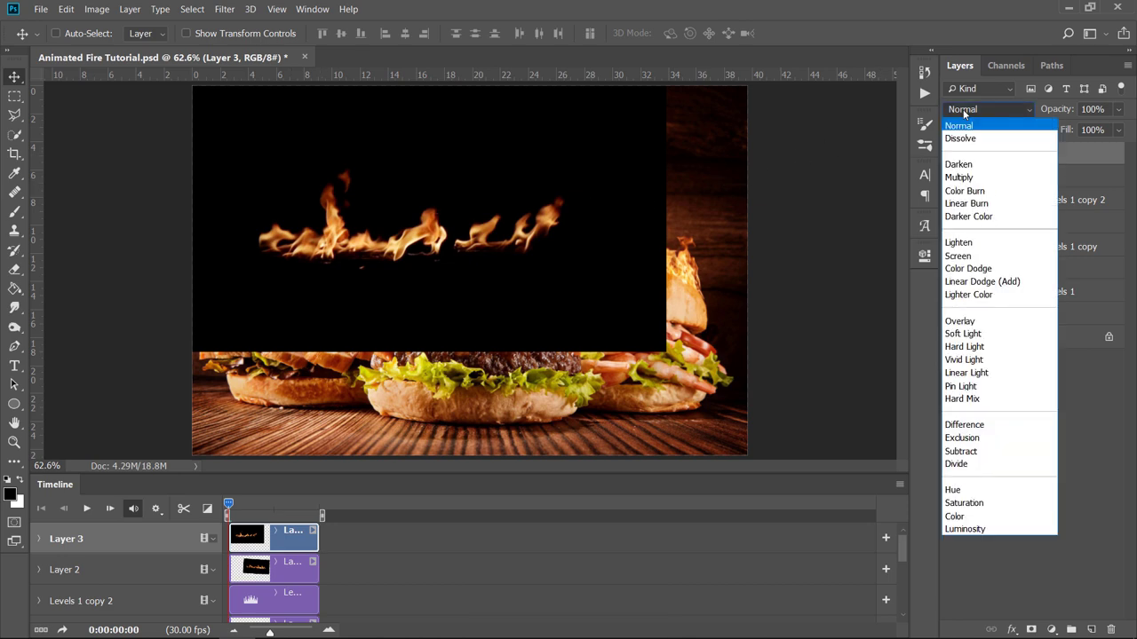
left_click(984, 258)
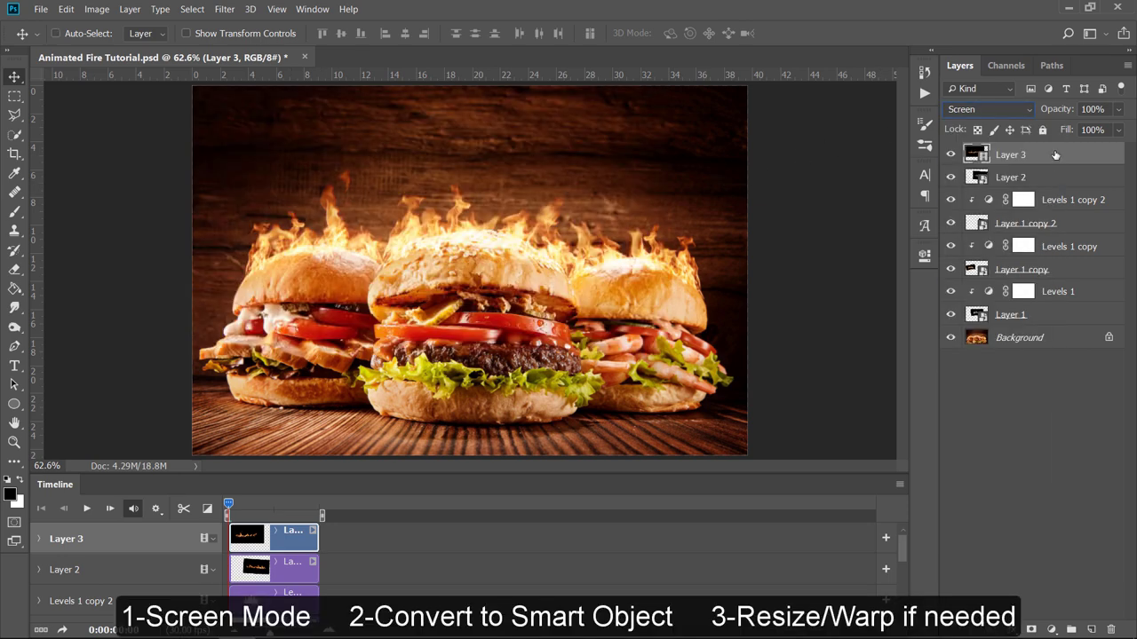
right_click(1055, 156)
left_click(1035, 260)
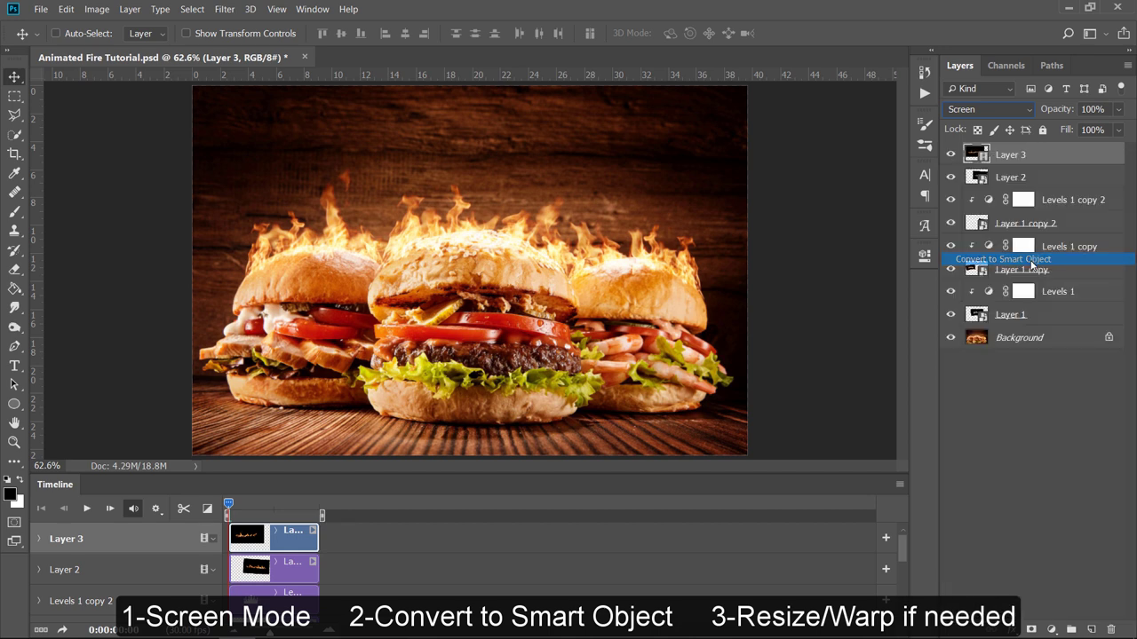
Scale Layer 3's flames to about 81% and shift them over the left burgers
key("ctrl+t")
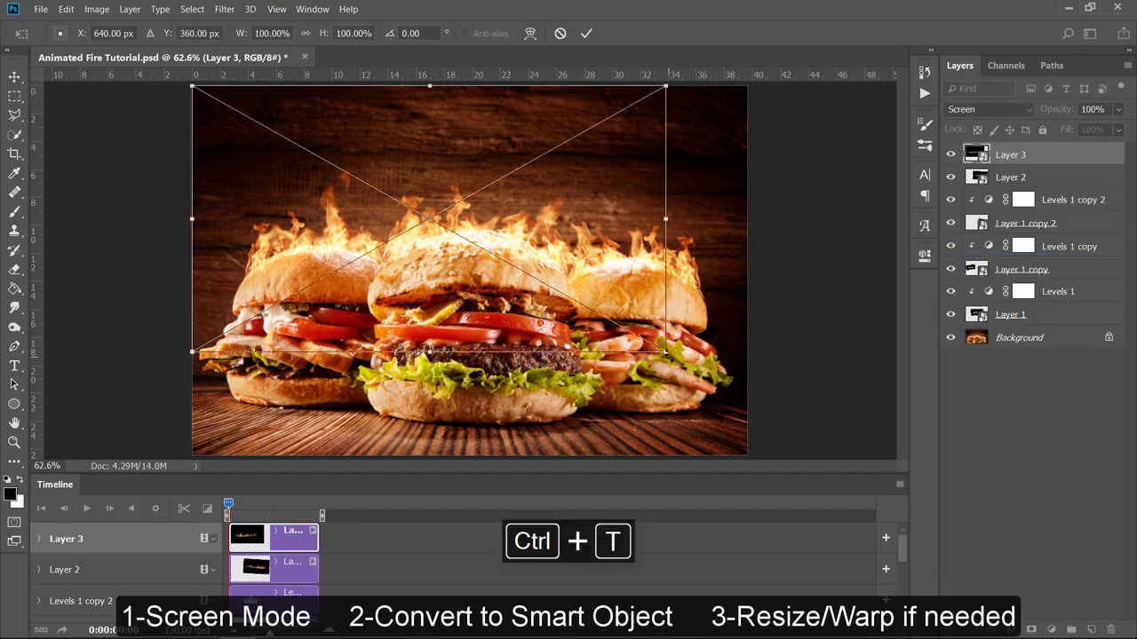
mouse_move(665, 350)
left_mouse_down()
mouse_move(634, 306)
mouse_move(622, 331)
left_mouse_up()
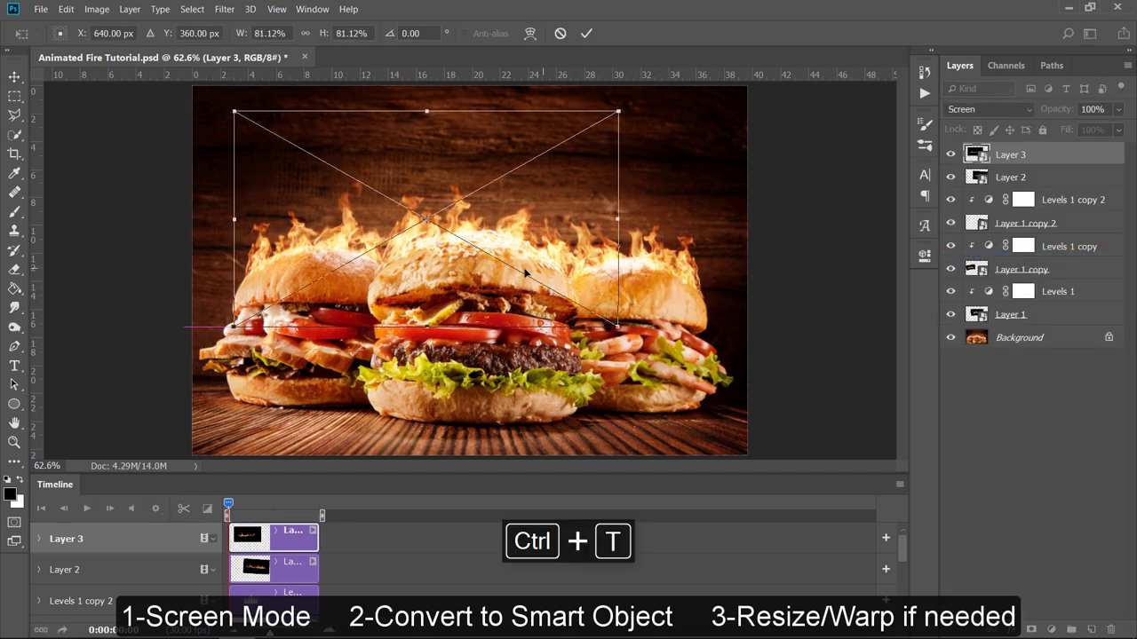
mouse_move(554, 275)
left_mouse_down()
mouse_move(509, 283)
mouse_move(534, 286)
left_mouse_up()
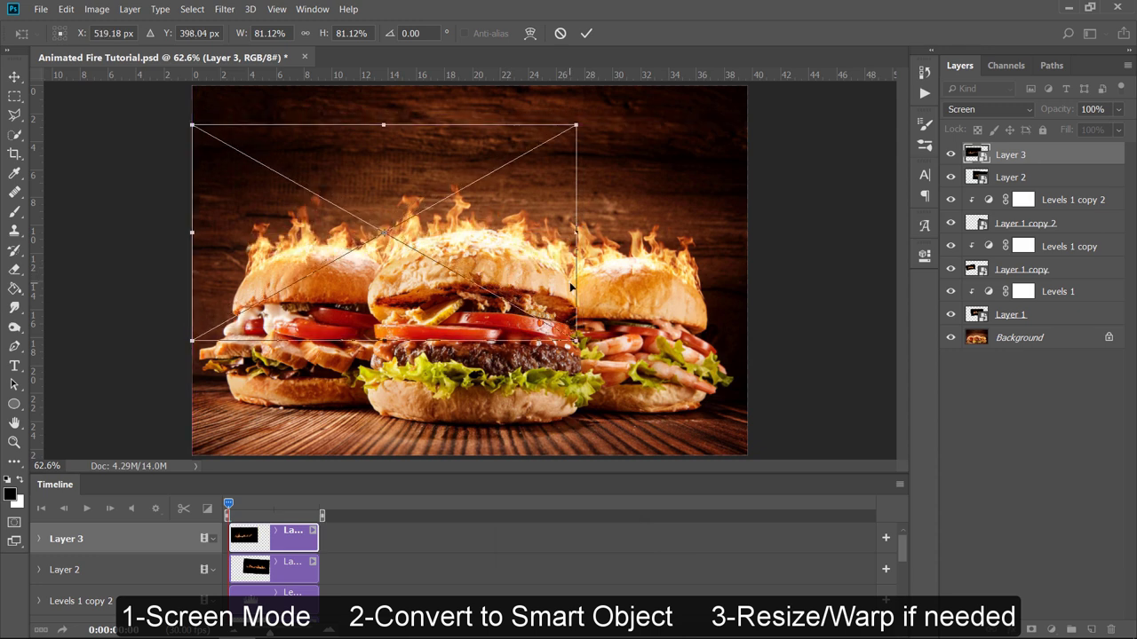
key("Return")
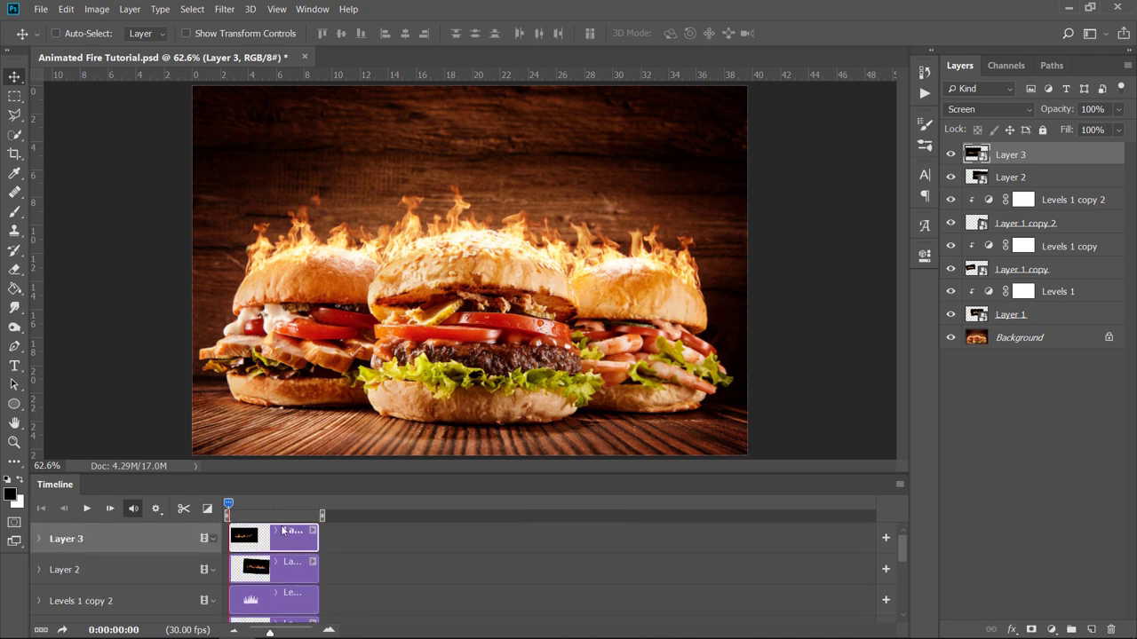
Import the Fire5 'Fire00' image sequence again as new video Layer 4
left_click(130, 9)
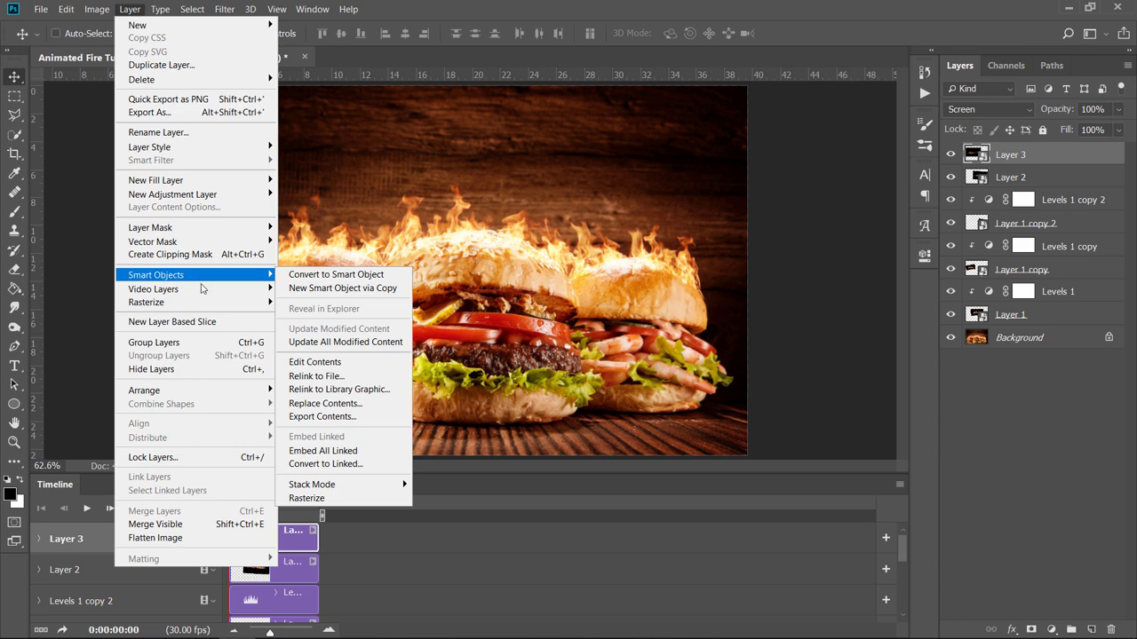
mouse_move(153, 289)
left_click(320, 289)
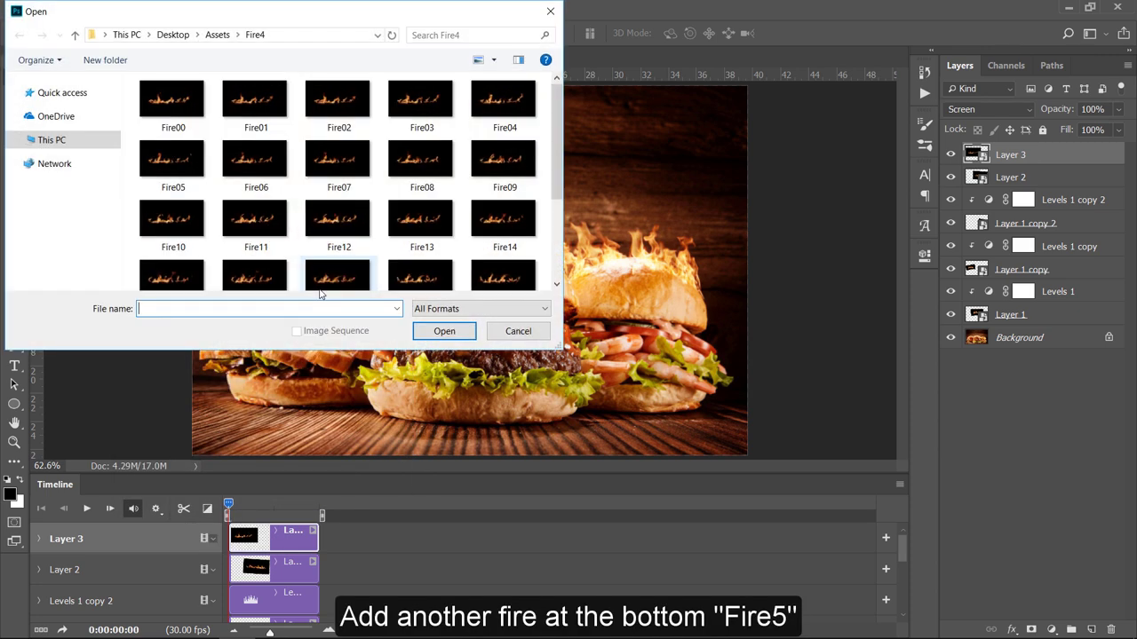
left_click(213, 35)
double_click(511, 115)
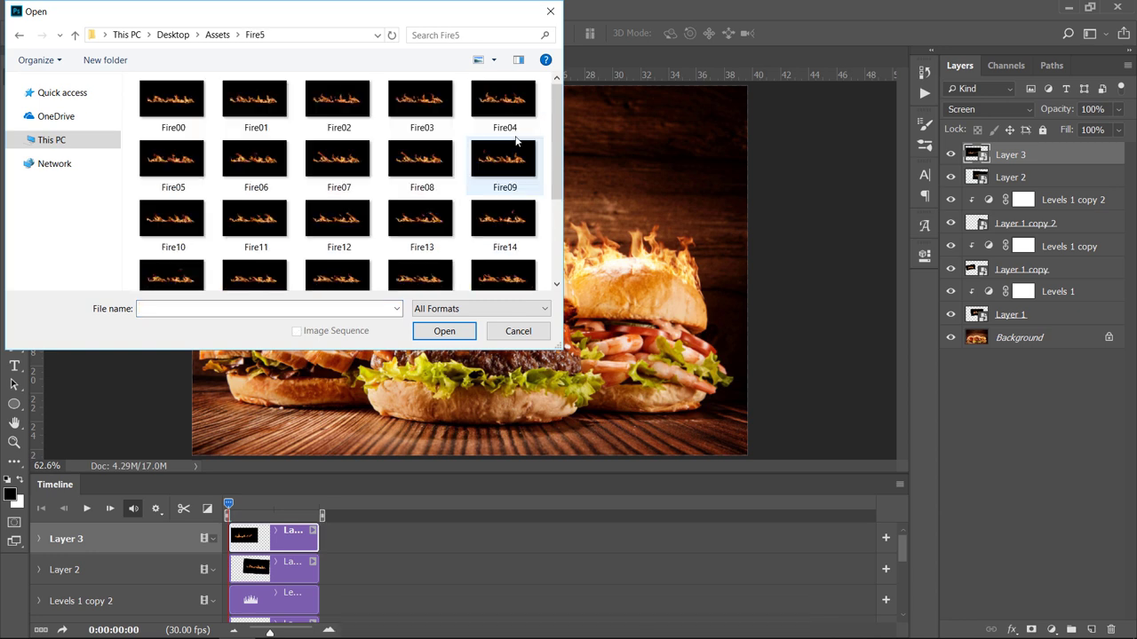
double_click(173, 99)
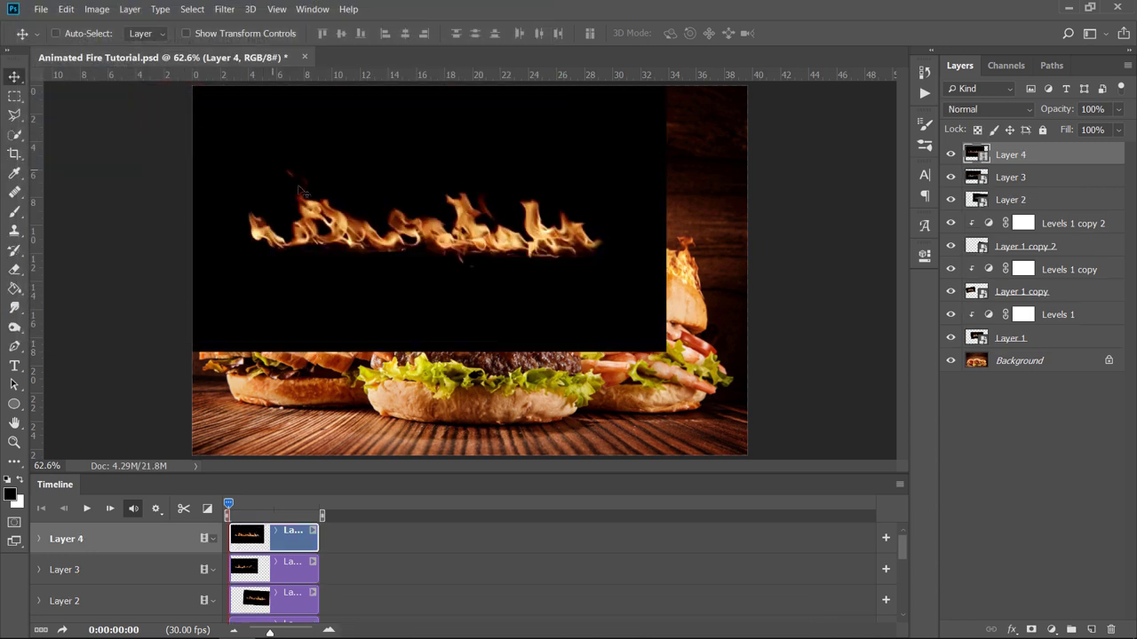
Set Layer 4 to Screen blending and convert it to a smart object
left_click(989, 111)
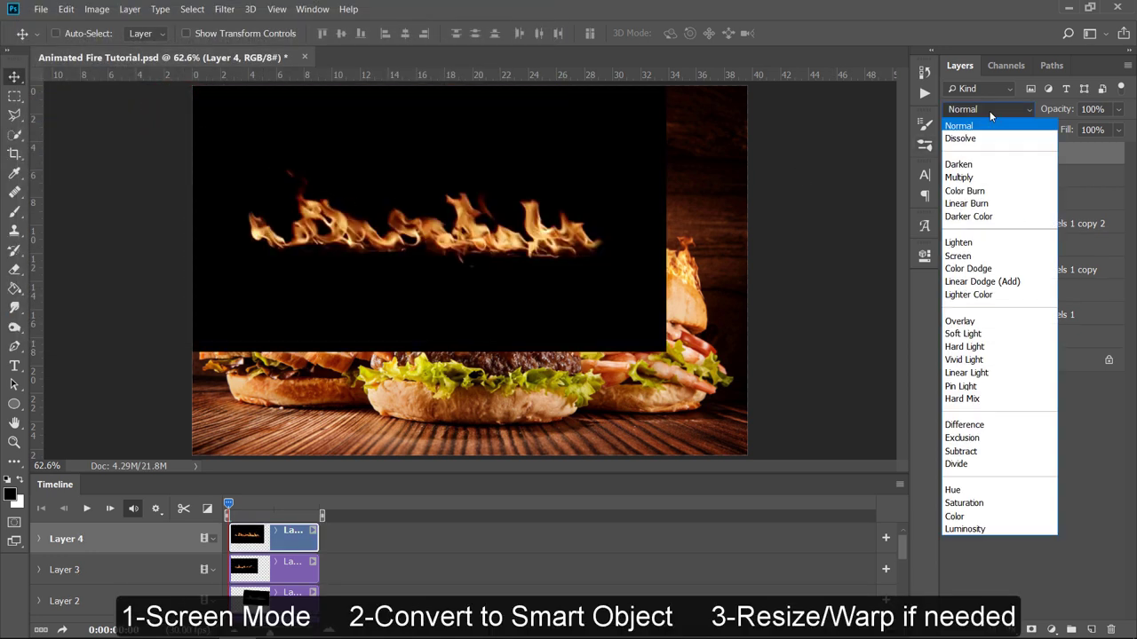
left_click(986, 250)
right_click(1057, 158)
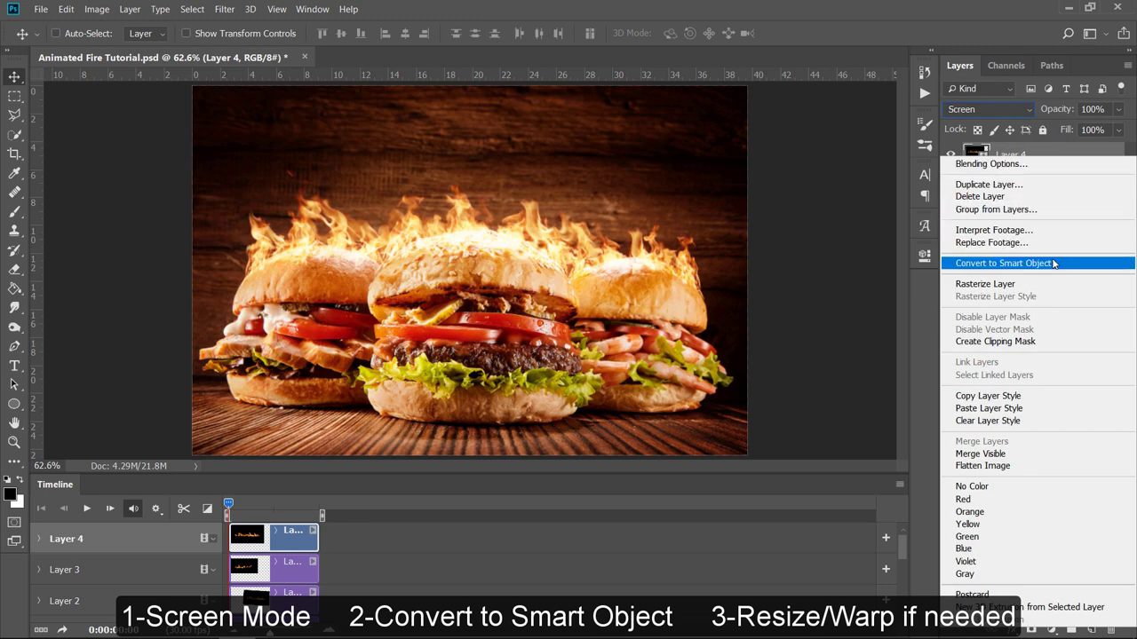
left_click(1053, 264)
Move Layer 4's flames to the bottom of the photo and enlarge them to about 167%
left_click_drag(485, 246, 533, 443)
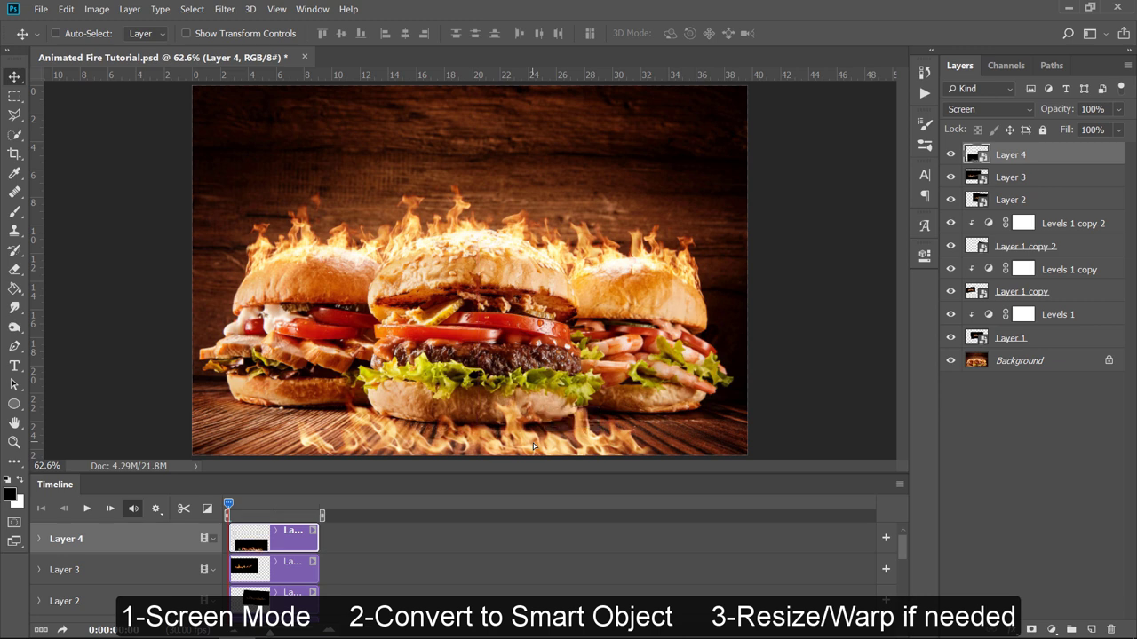
key("ctrl+t")
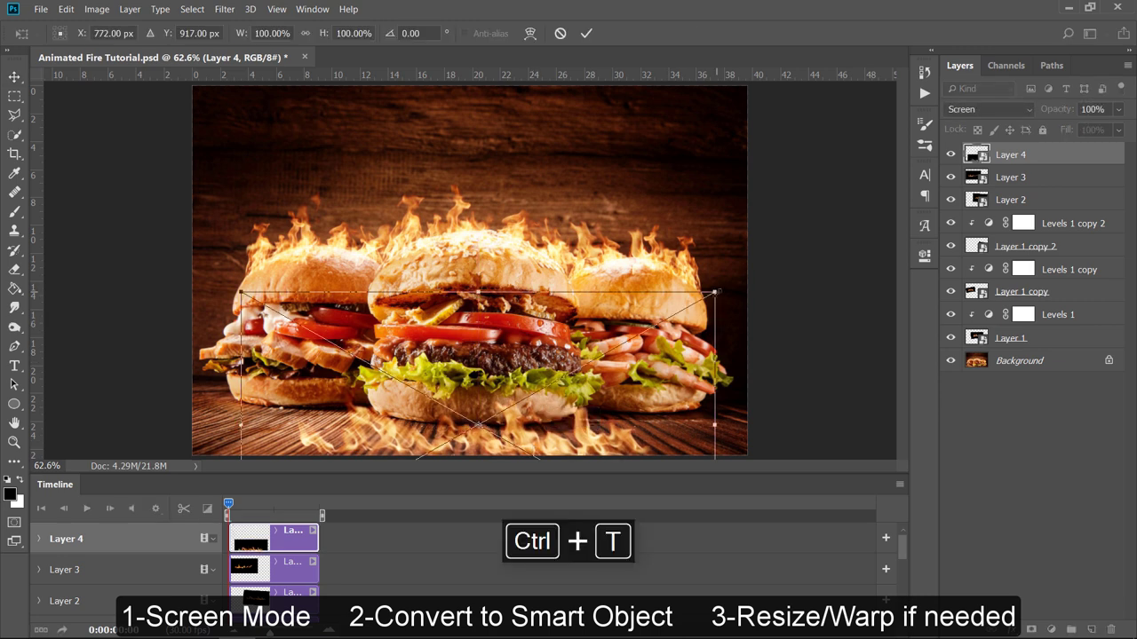
left_click_drag(715, 291, 874, 189)
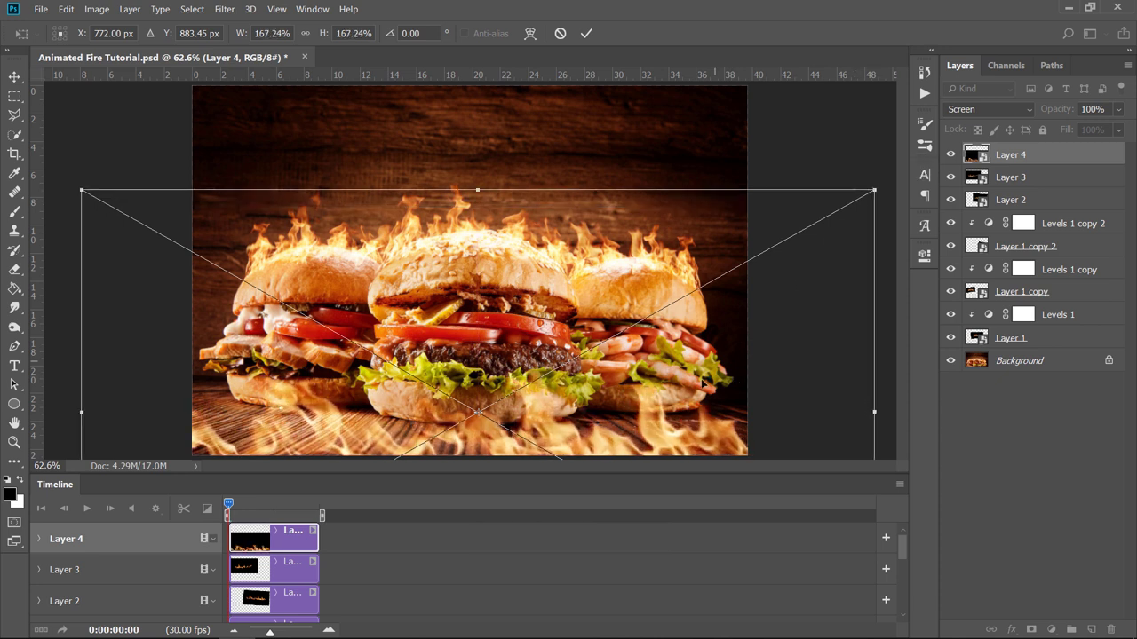
key("Return")
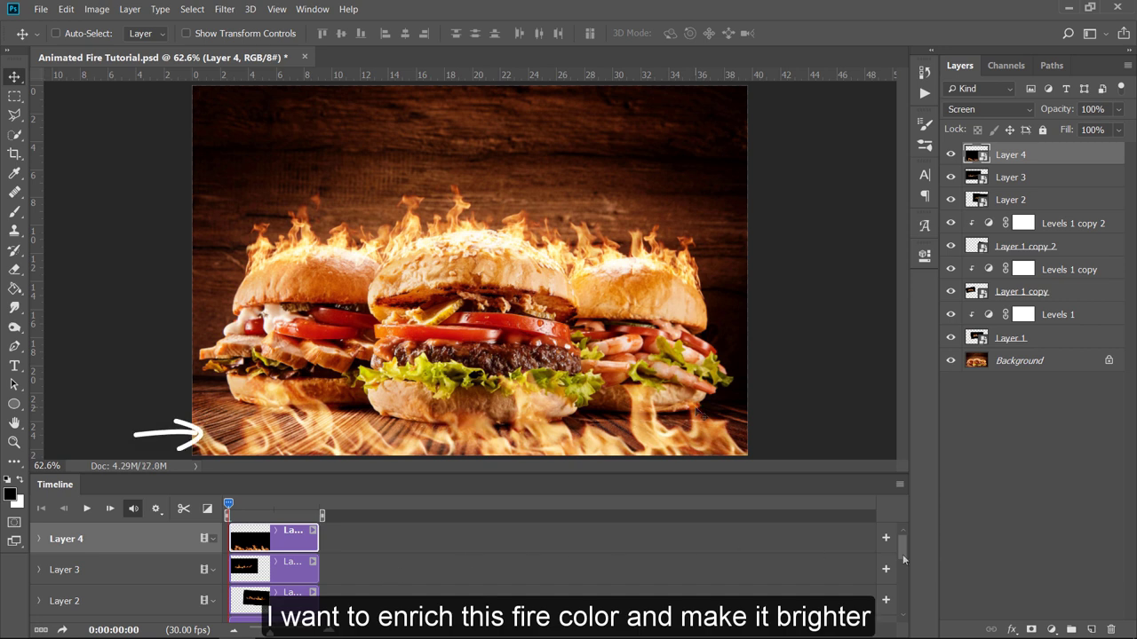
Add Levels 2 clipped to Layer 4 with inputs 29, 1.00 and 240
left_click(1052, 630)
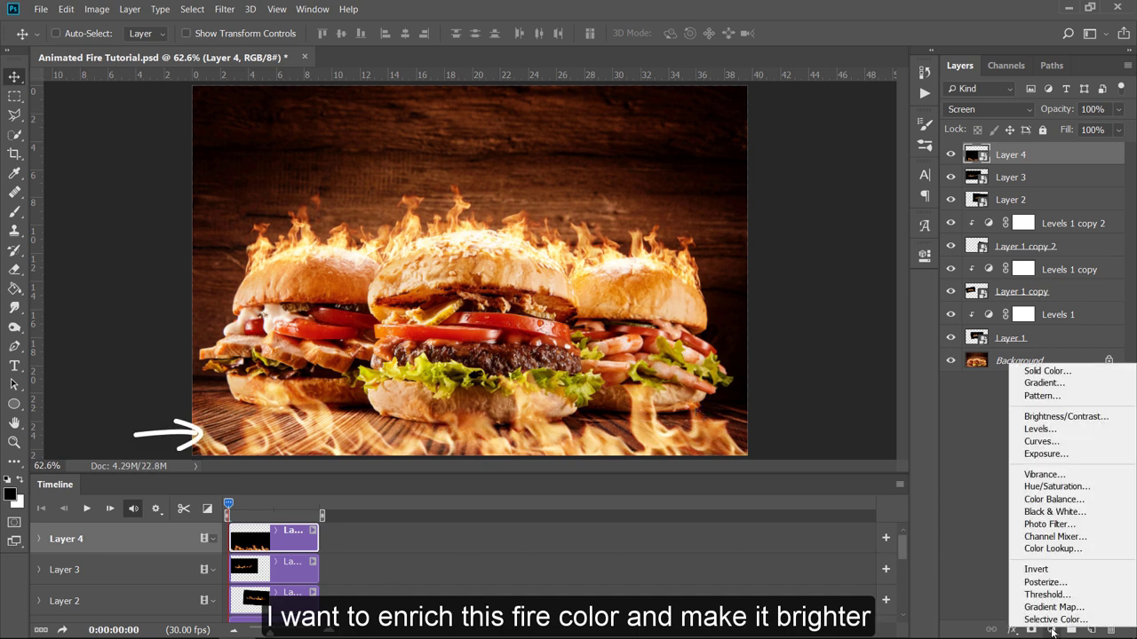
left_click(1048, 431)
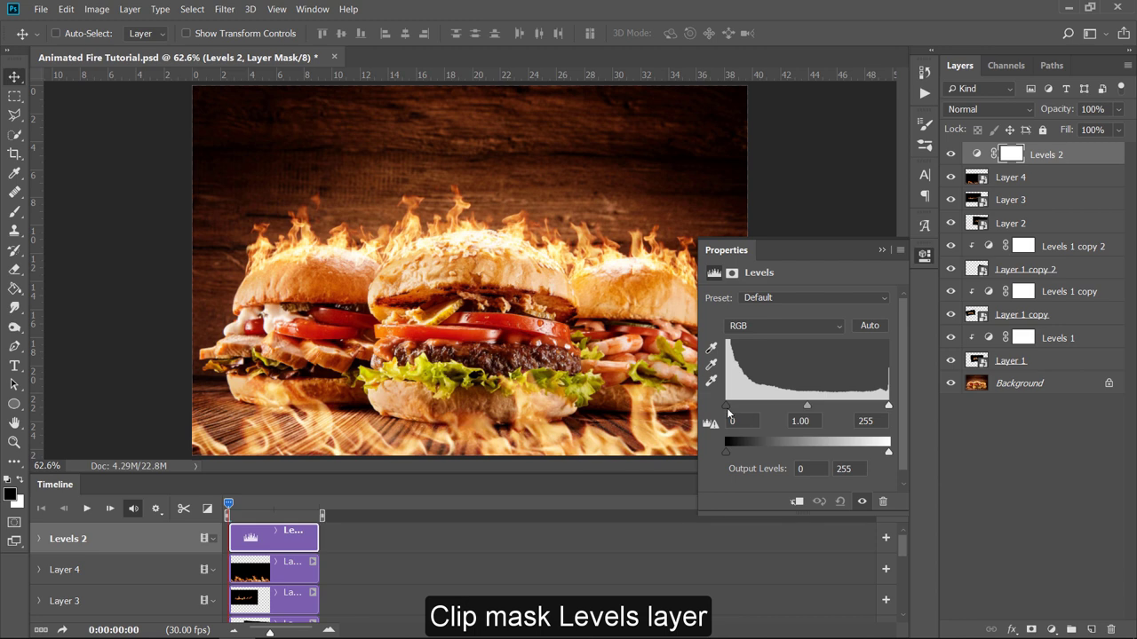
left_click_drag(729, 414, 738, 414)
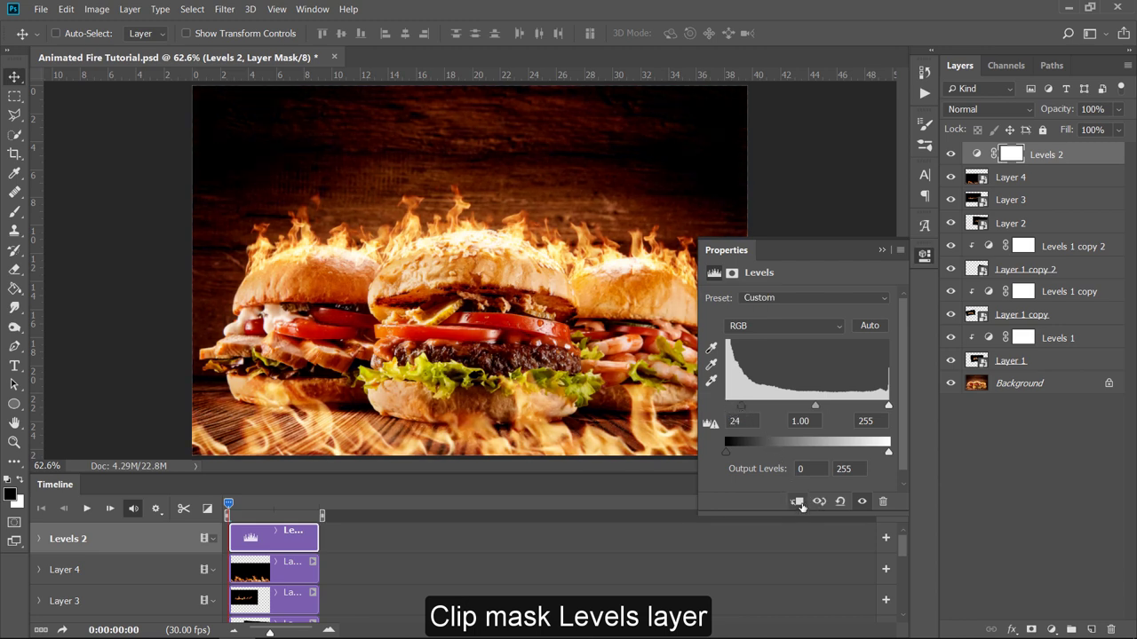
left_click(797, 502)
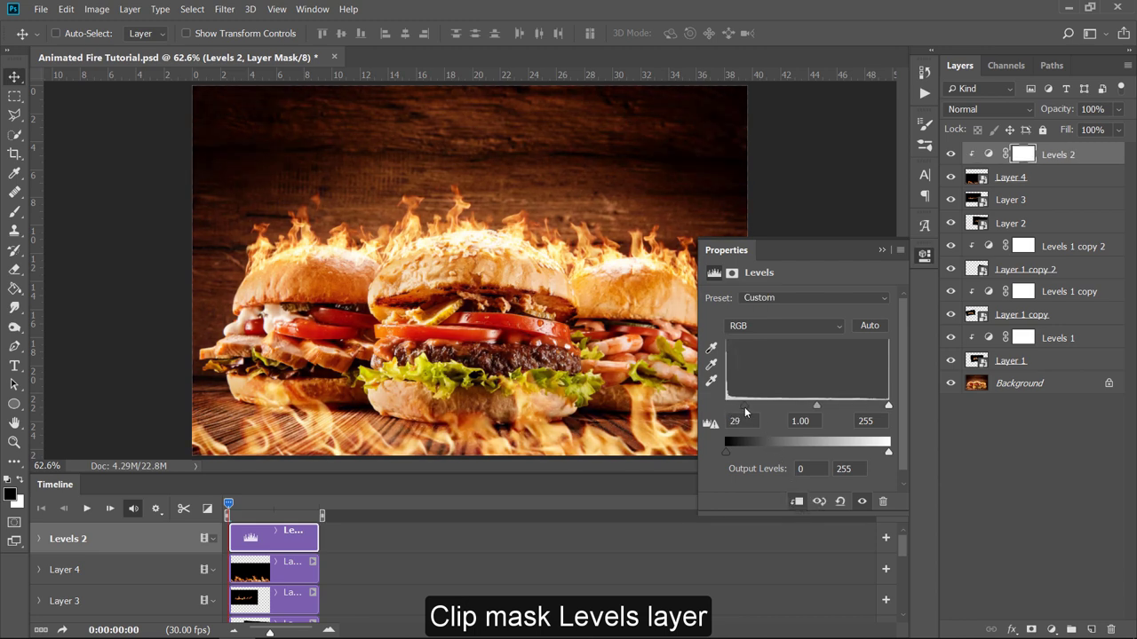
left_click_drag(888, 407, 874, 408)
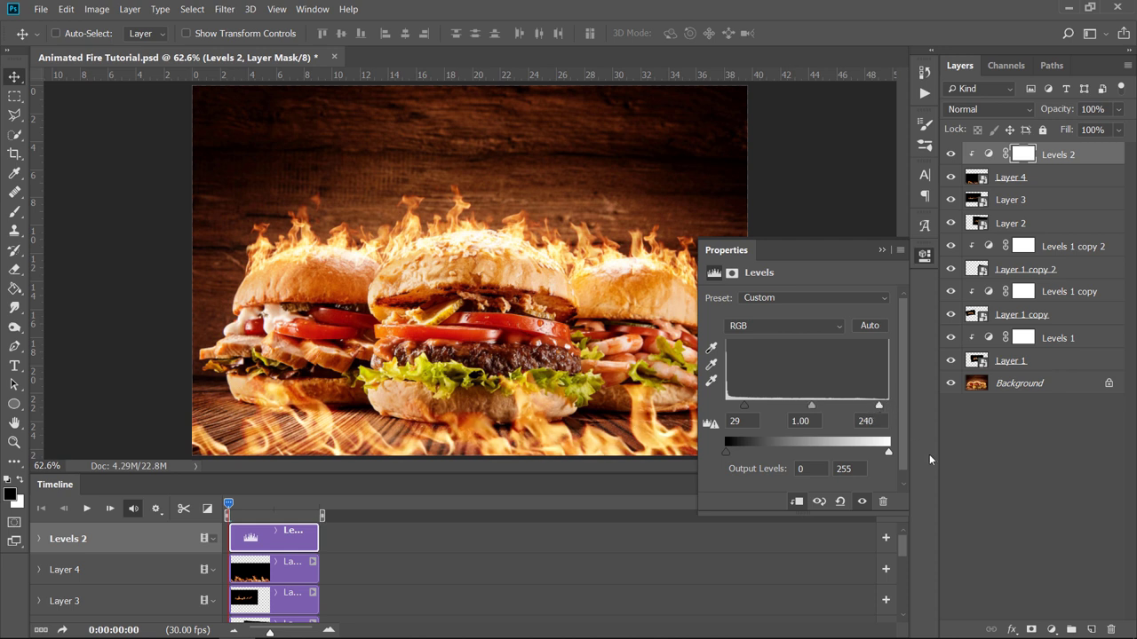
Add a clipped Hue/Saturation layer (hue +2, saturation +6) and compare with adjustments hidden
left_click(1051, 627)
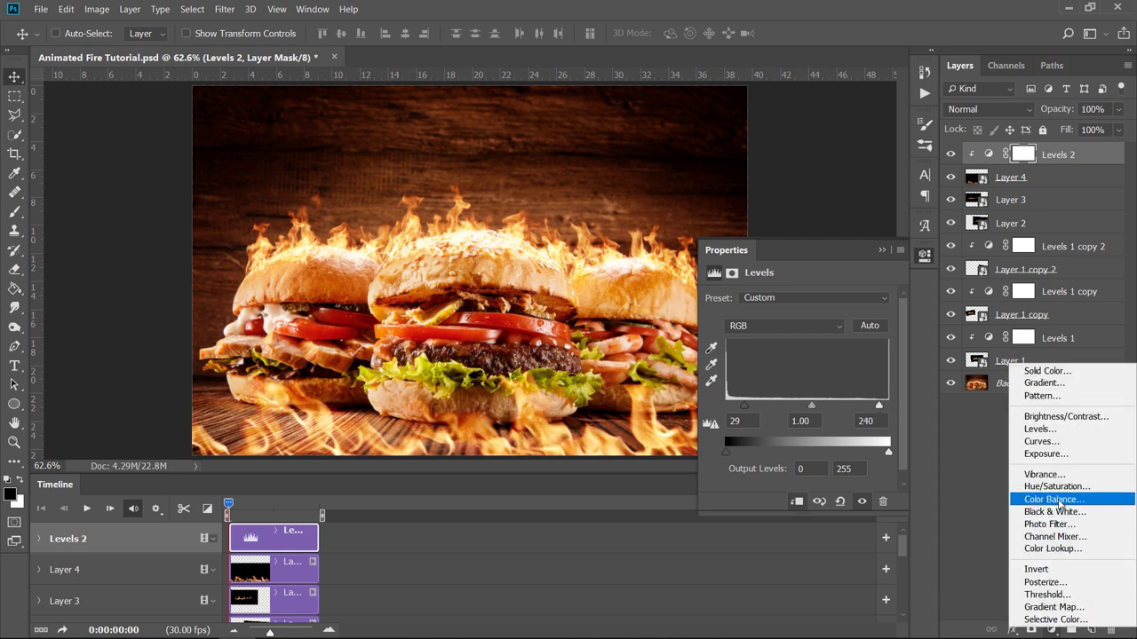
left_click(1057, 486)
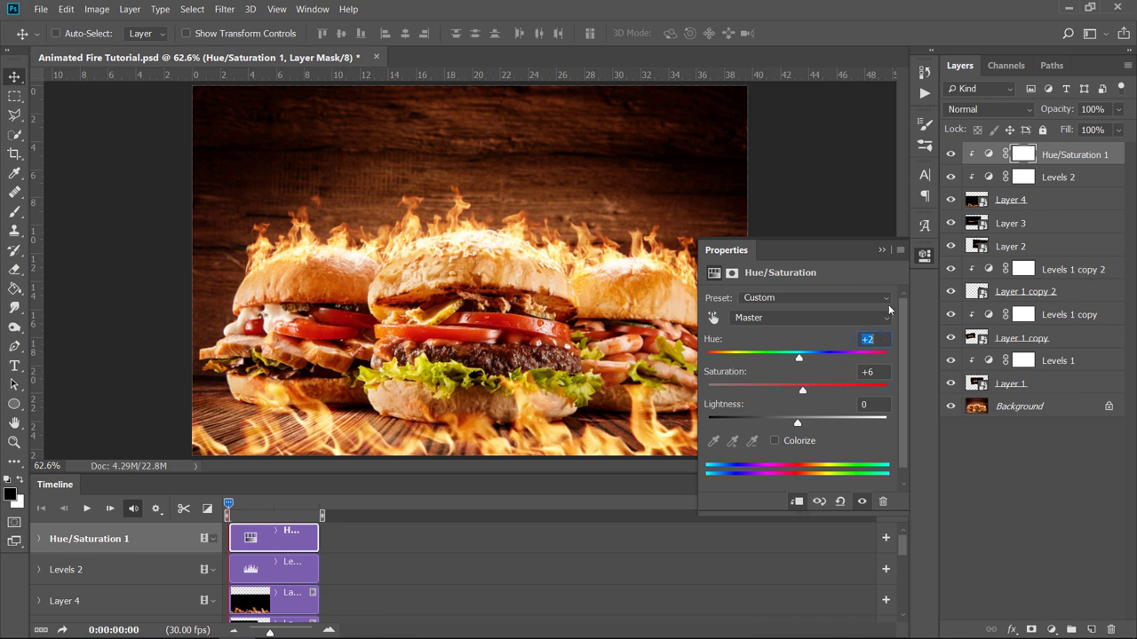
left_click(882, 250)
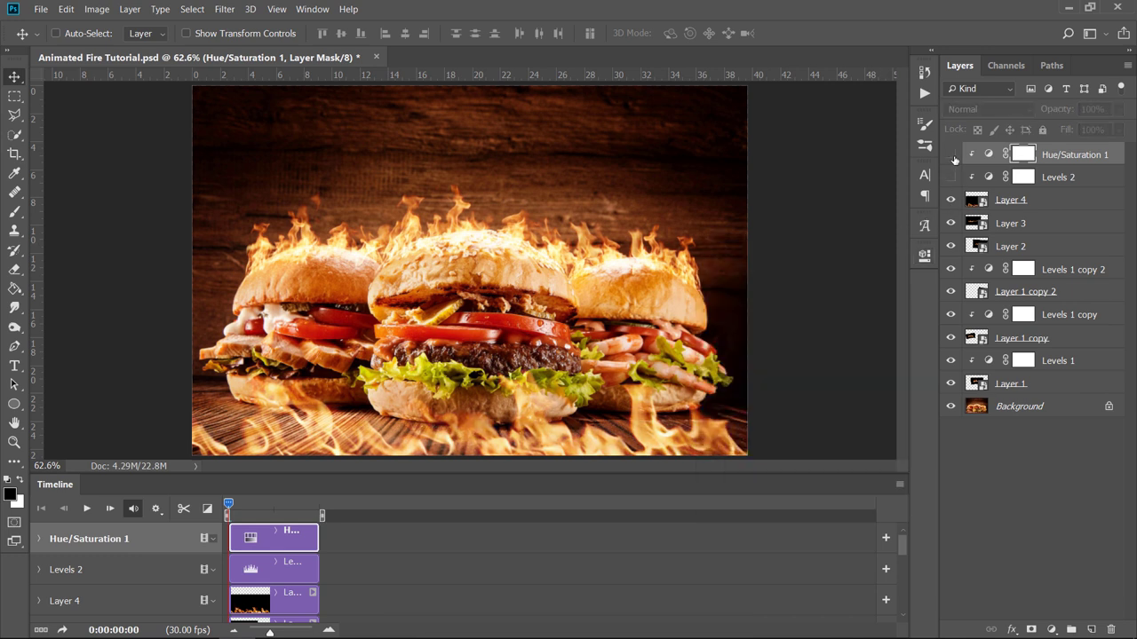
left_click_drag(955, 178, 957, 157)
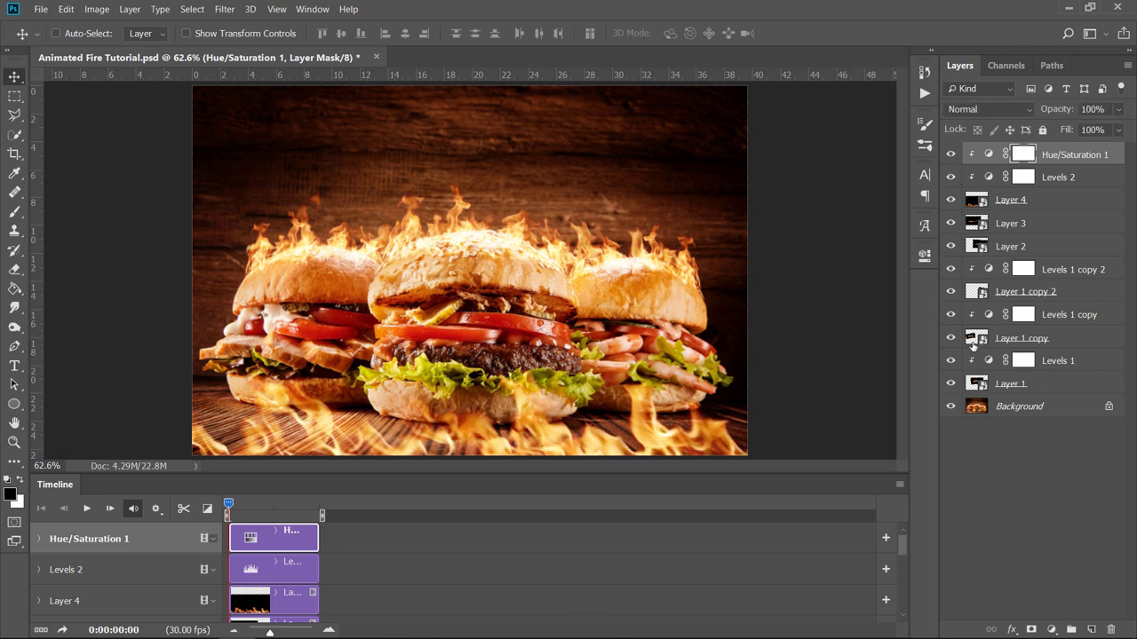
Group Hue/Saturation 1 through Layer 1 into a group named Fire, then play the animation
left_click(1104, 157)
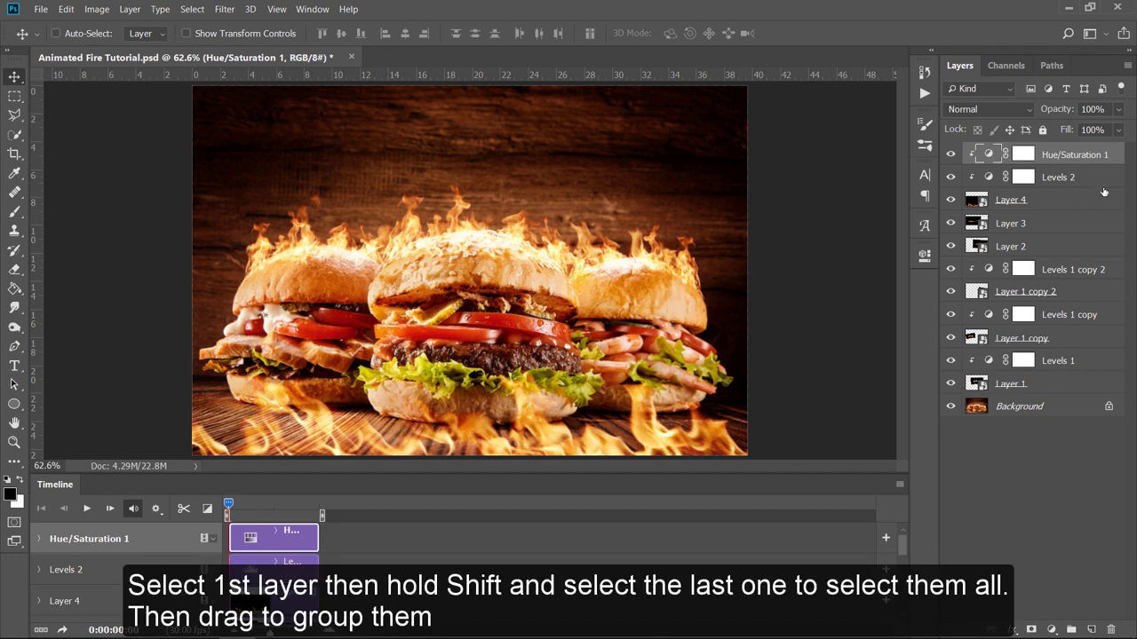
left_click(1087, 386, "shift")
left_click_drag(1087, 385, 1070, 629)
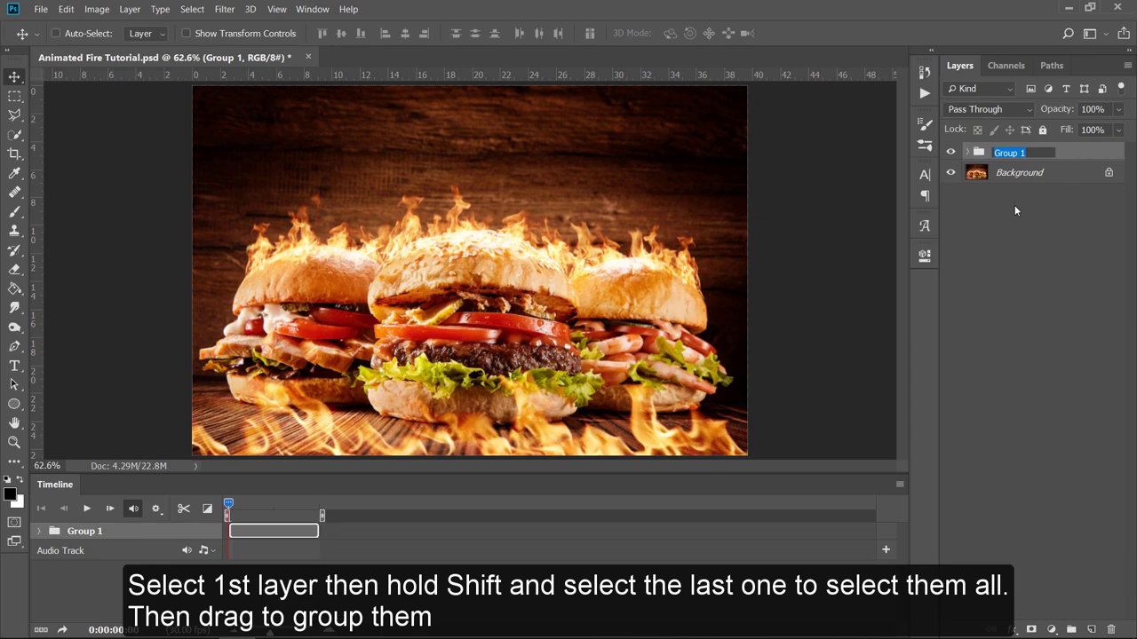
type("Fire")
key("Return")
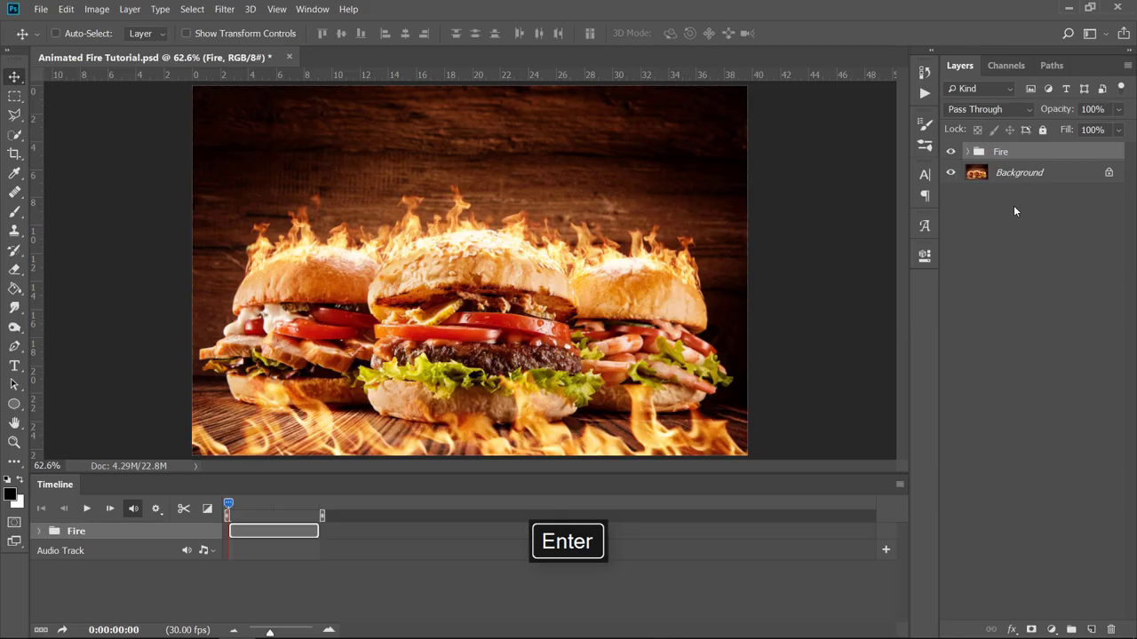
left_click(88, 509)
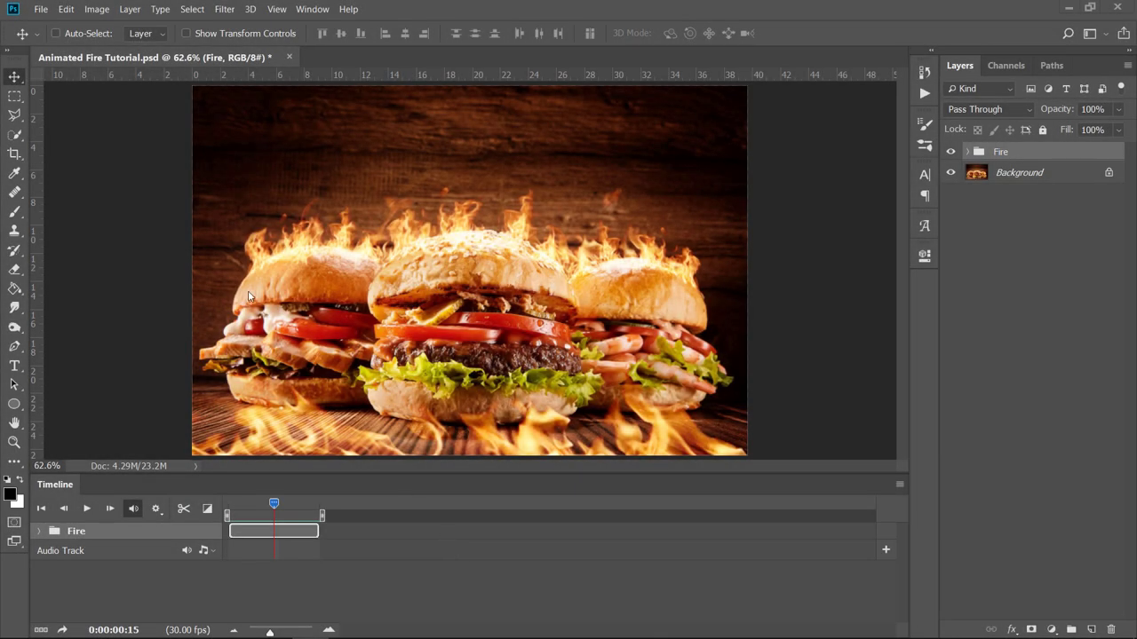
Import the FireSparks6/Sparks00 image sequence as a new video layer, Layer 5
left_click(132, 10)
mouse_move(153, 289)
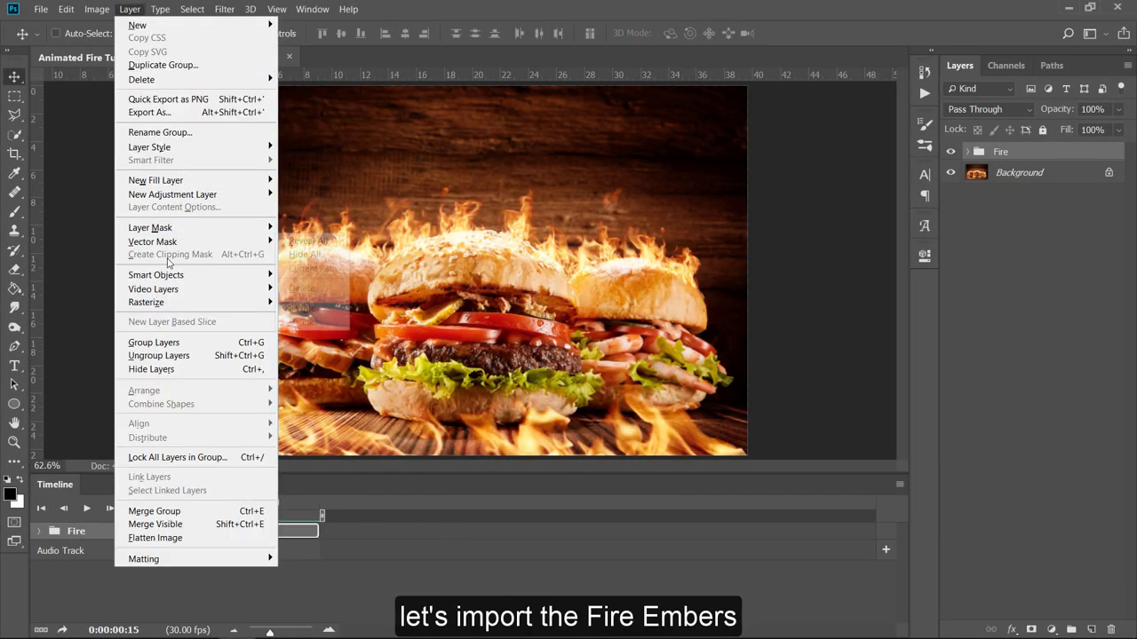
left_click(303, 288)
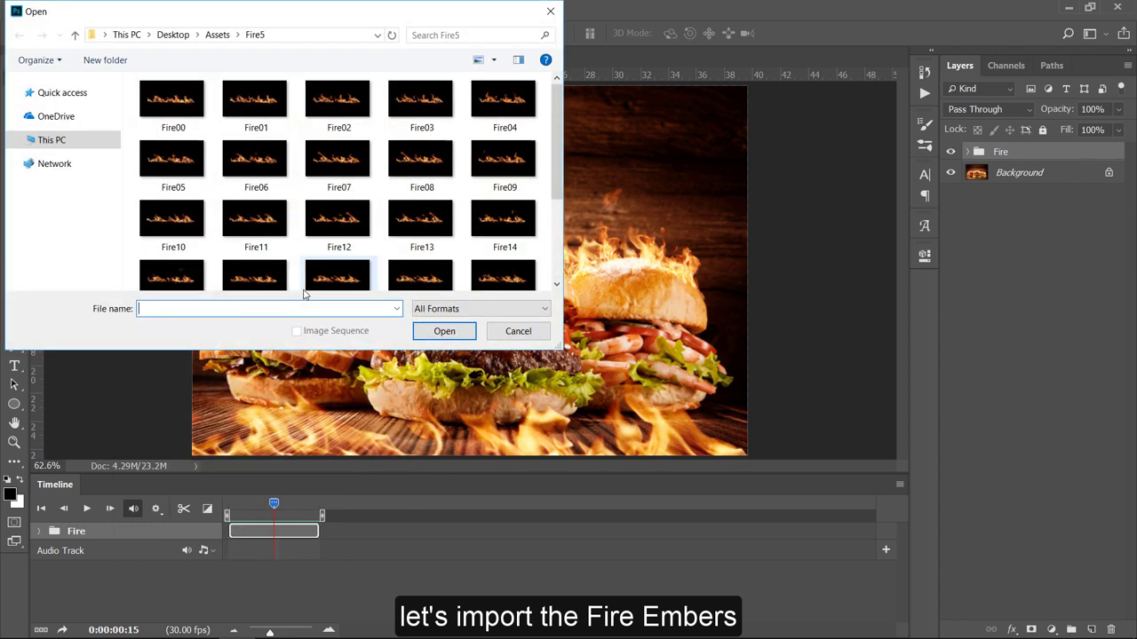
left_click(217, 36)
scroll(506, 186, "down", 2)
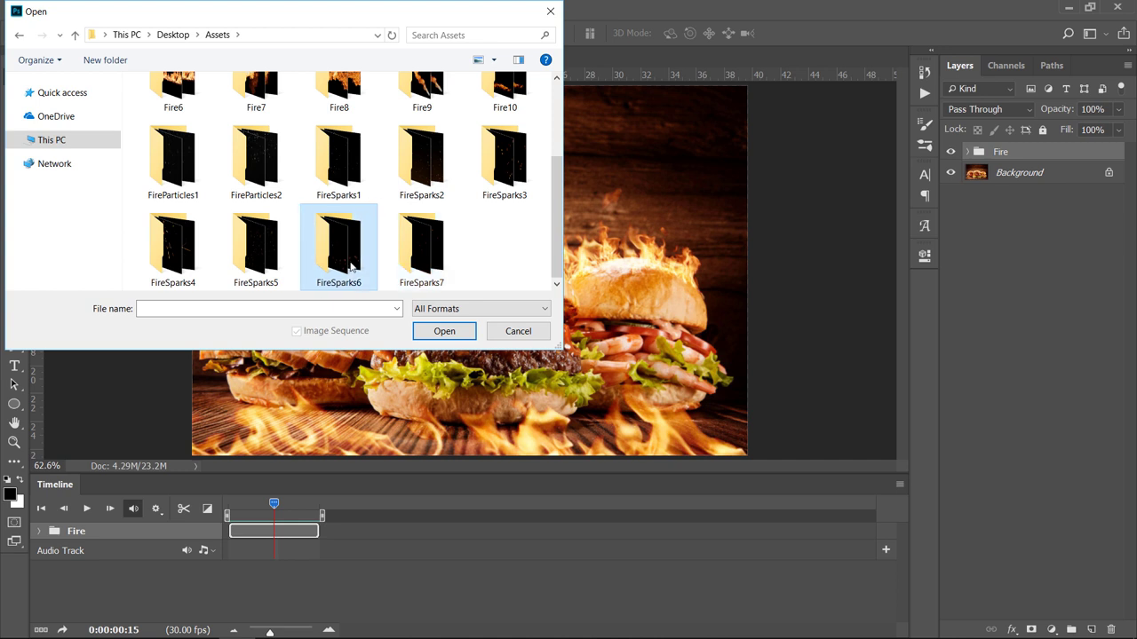
double_click(350, 267)
left_click(184, 115)
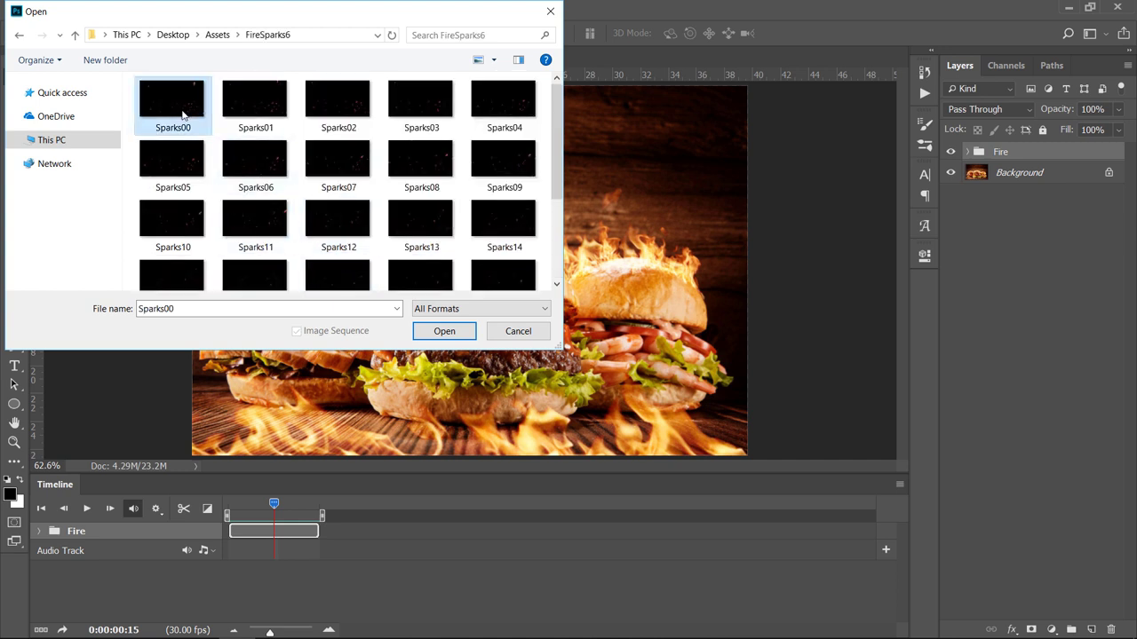
double_click(181, 109)
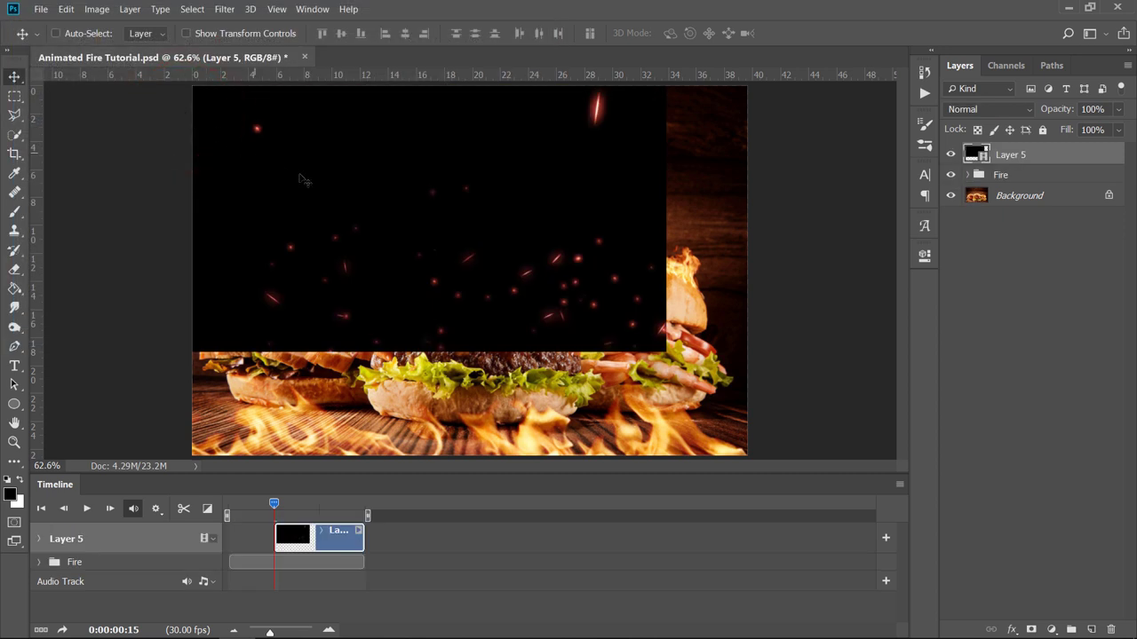
Set Layer 5 to Screen, convert it to a smart object, and start its clip at frame 0
left_click(981, 110)
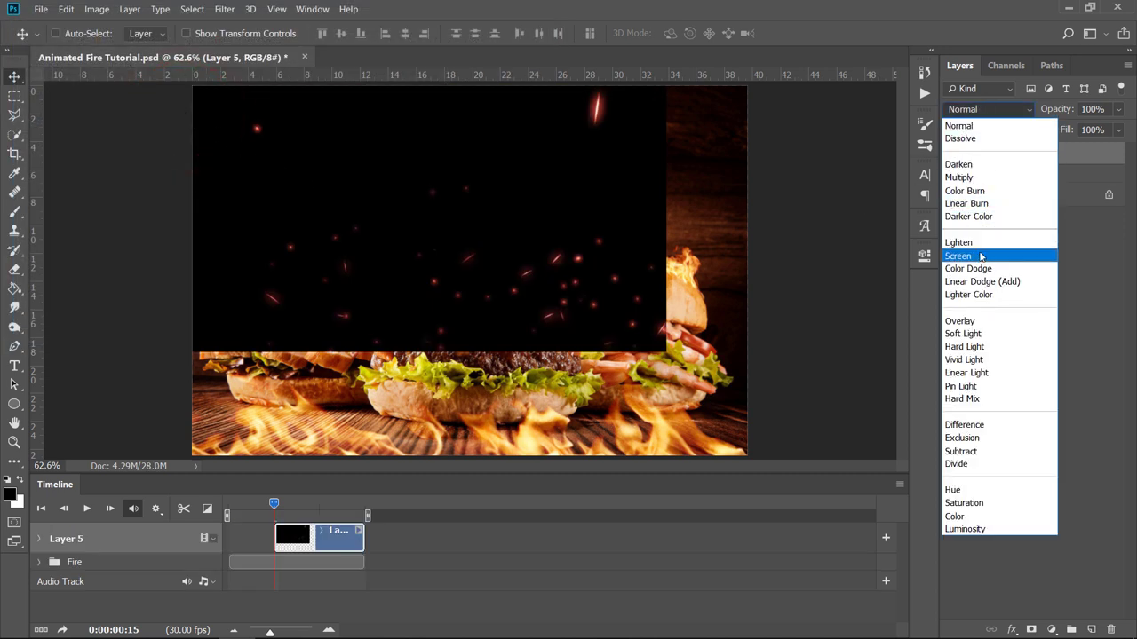
left_click(980, 256)
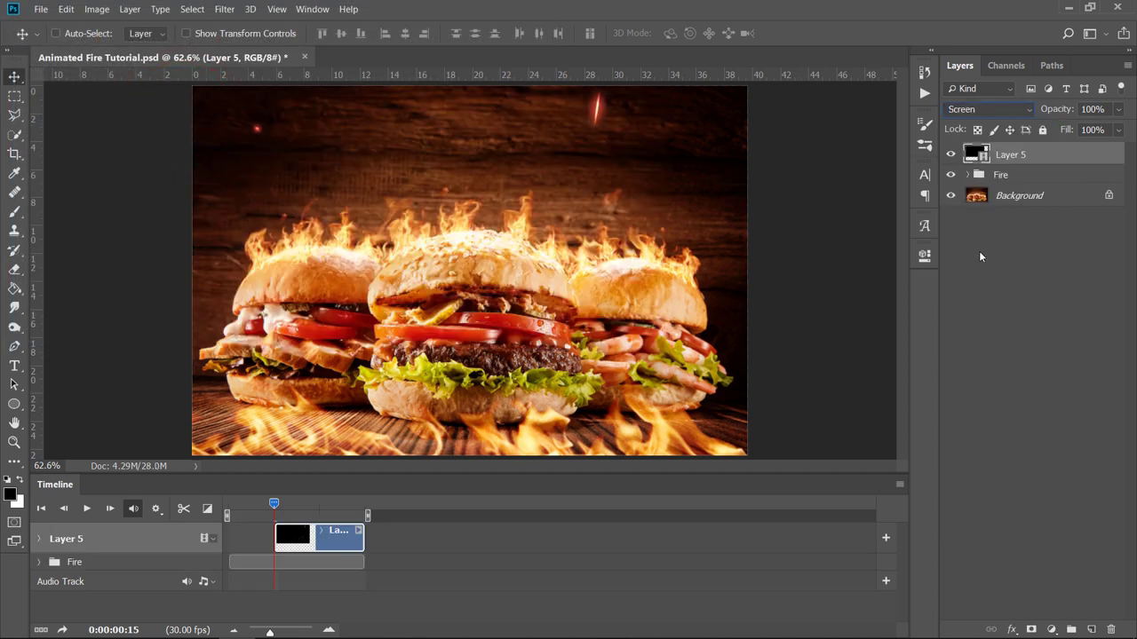
right_click(1041, 154)
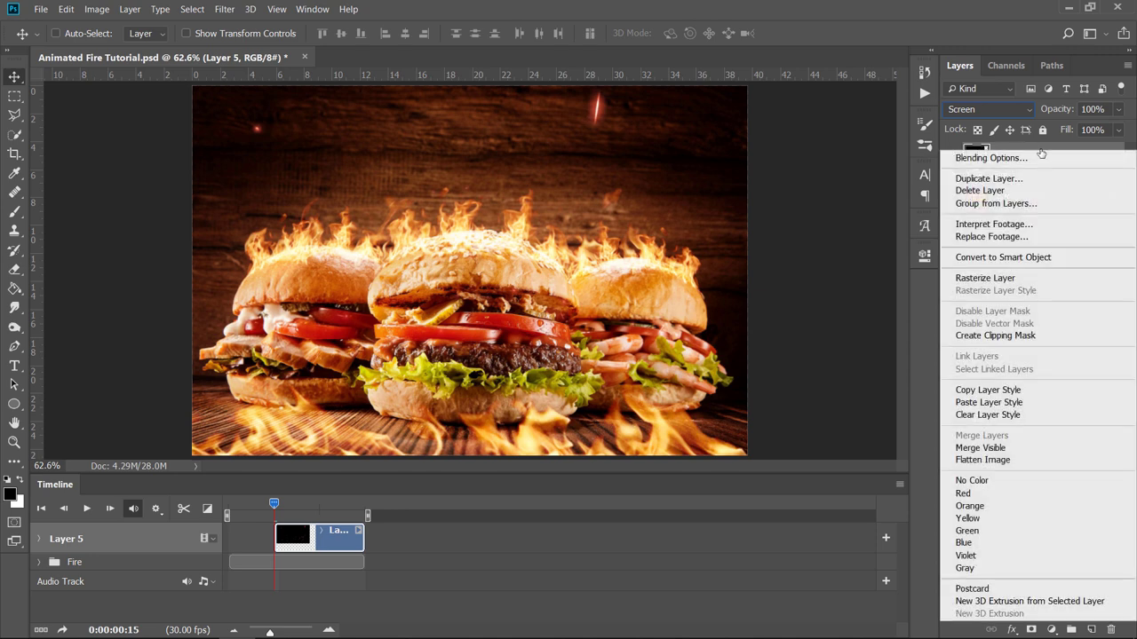
left_click(1035, 257)
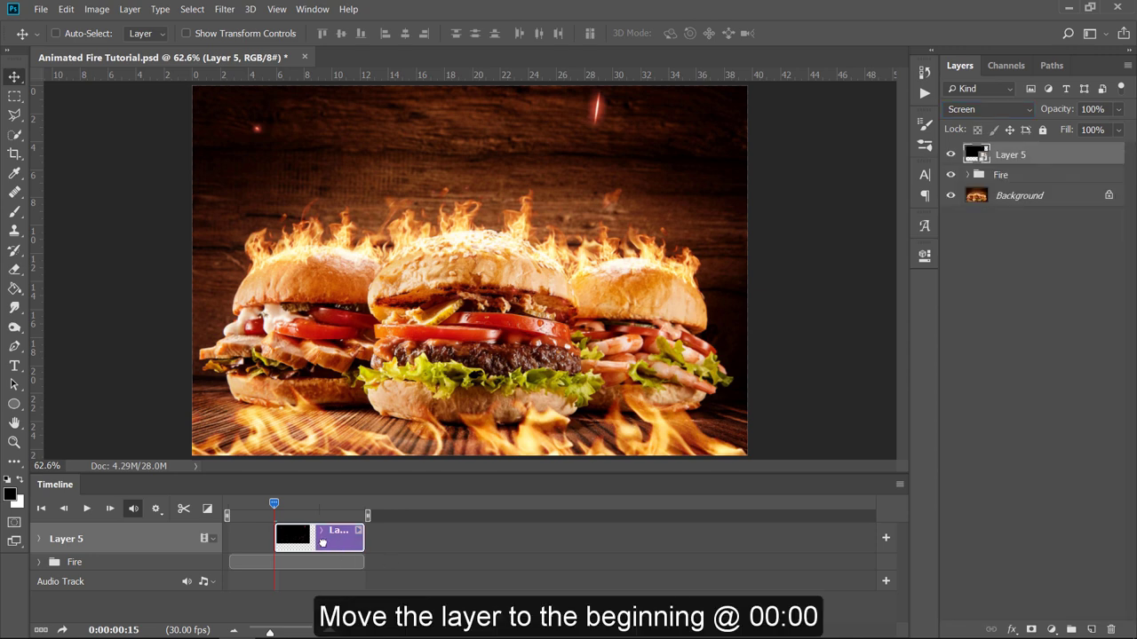
left_click_drag(322, 542, 293, 542)
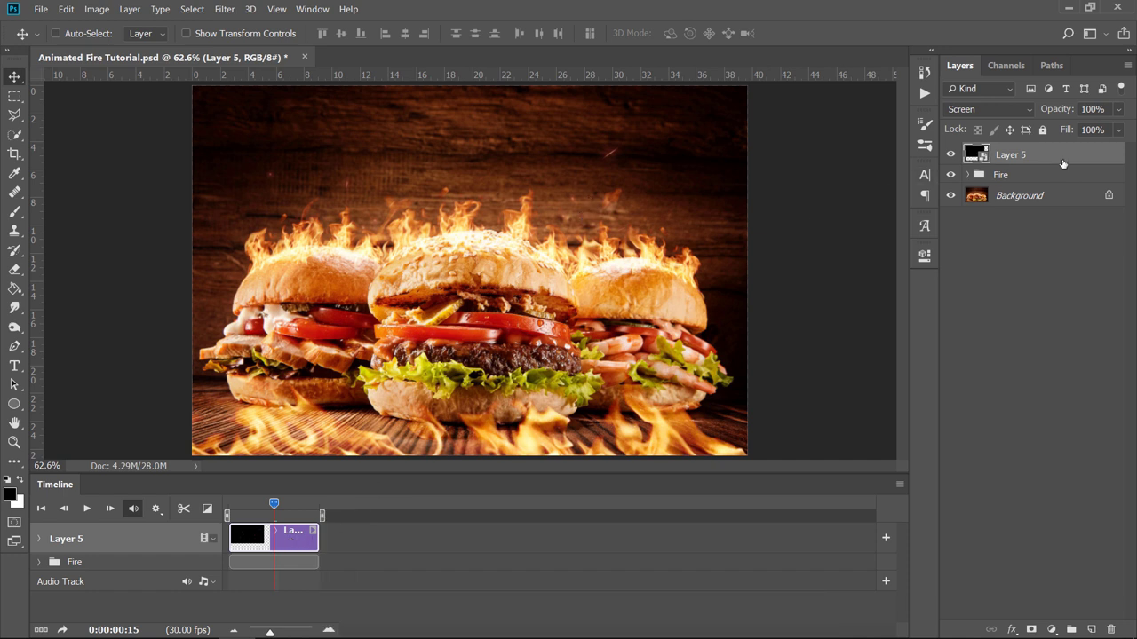
Scale the sparks layer to about 141% and shift it left over the photo
key("ctrl+t")
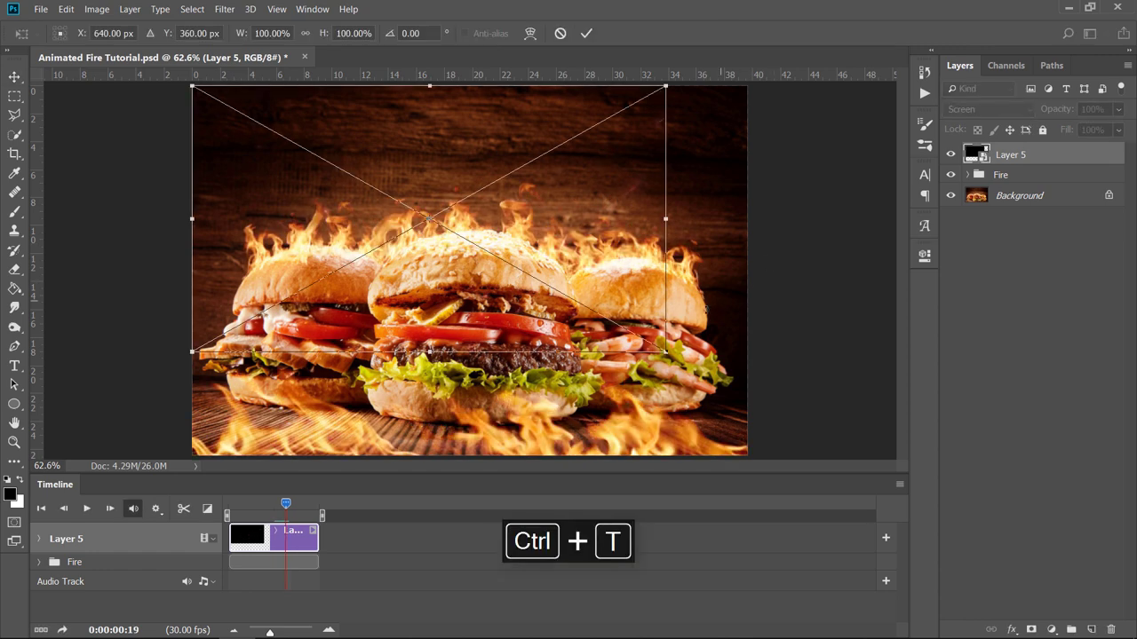
left_click_drag(665, 352, 861, 461)
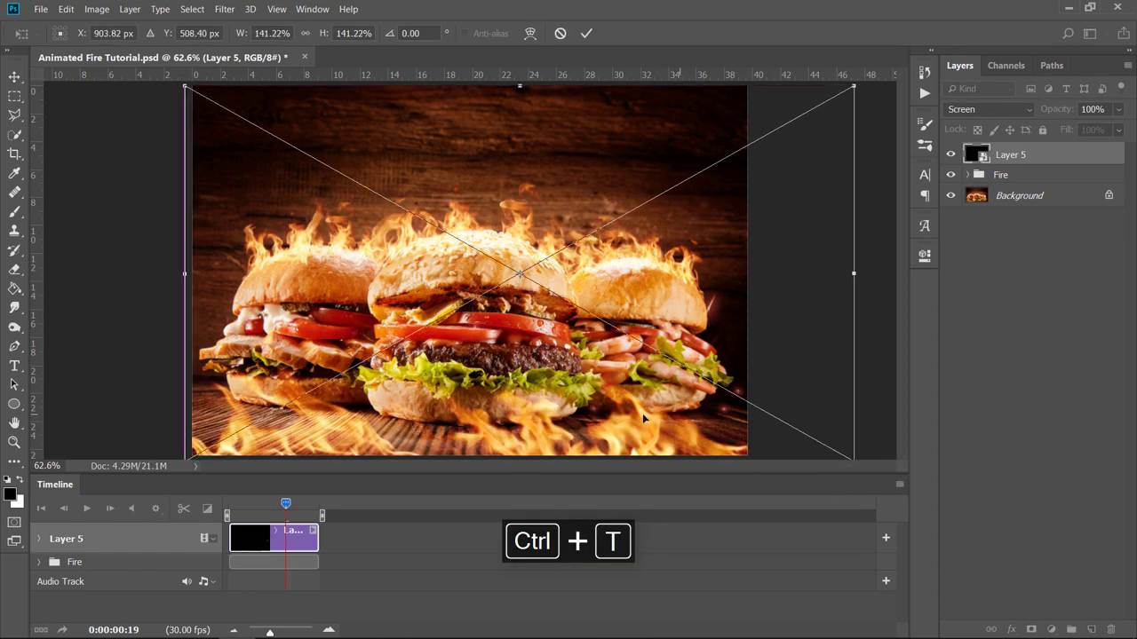
left_click_drag(679, 417, 591, 418)
key("Return")
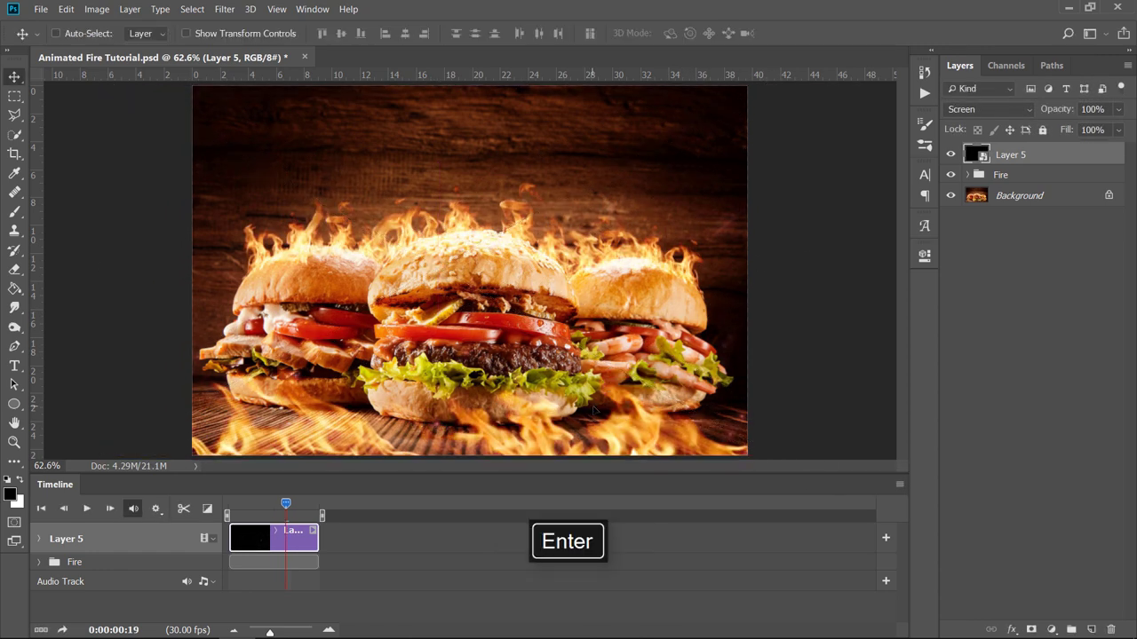
Add a Hue/Saturation adjustment above the sparks with hue around +26
left_click(1049, 629)
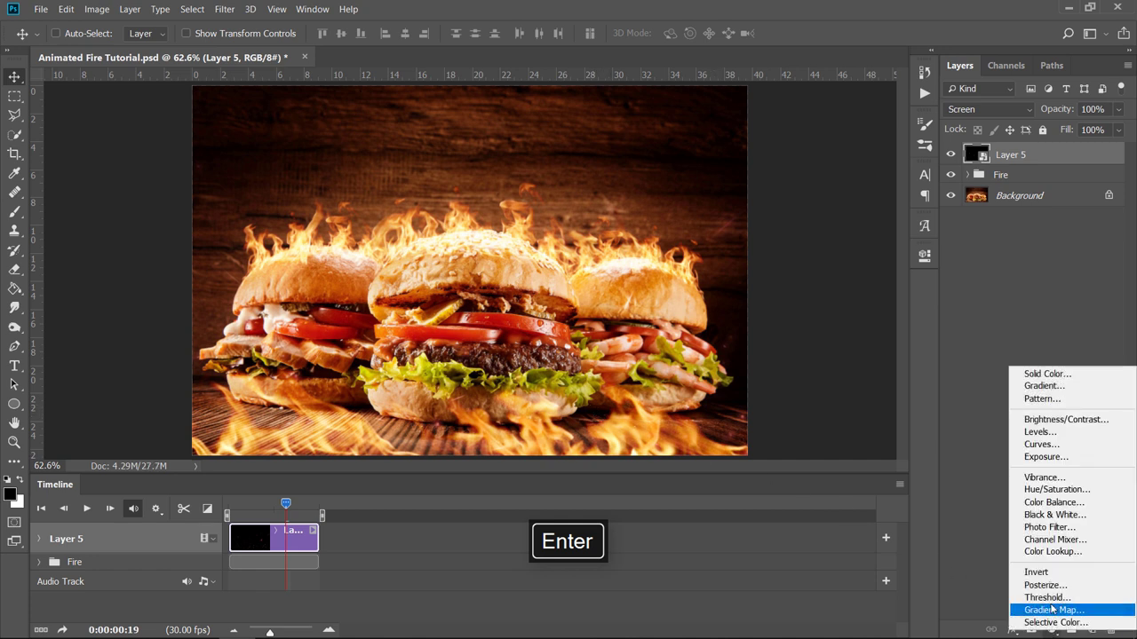
left_click(1054, 490)
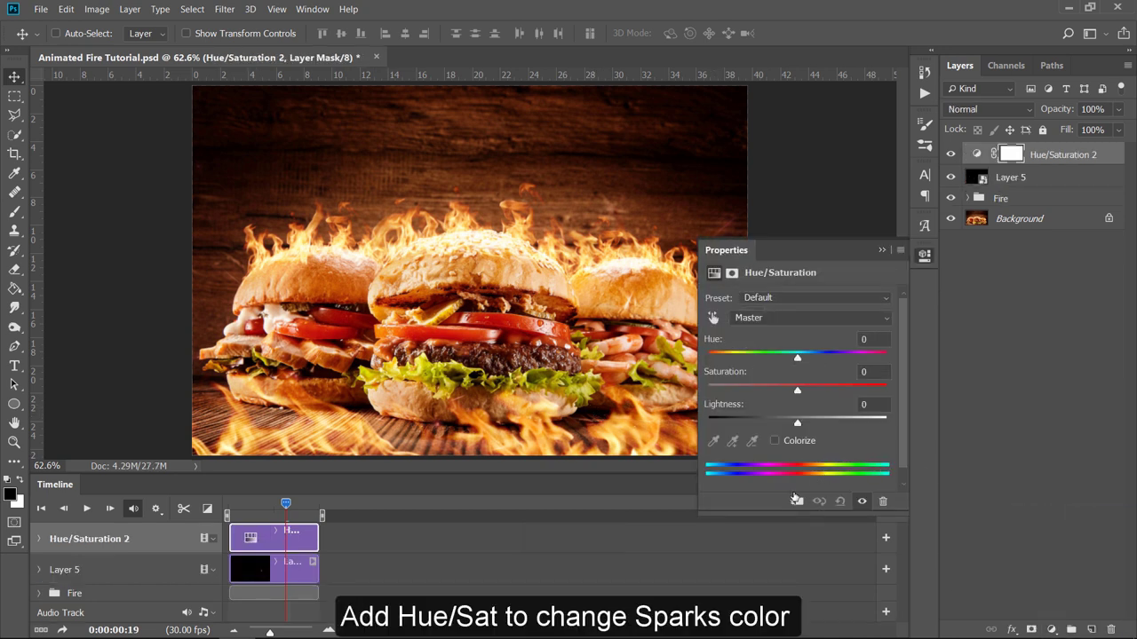
left_click_drag(818, 361, 832, 358)
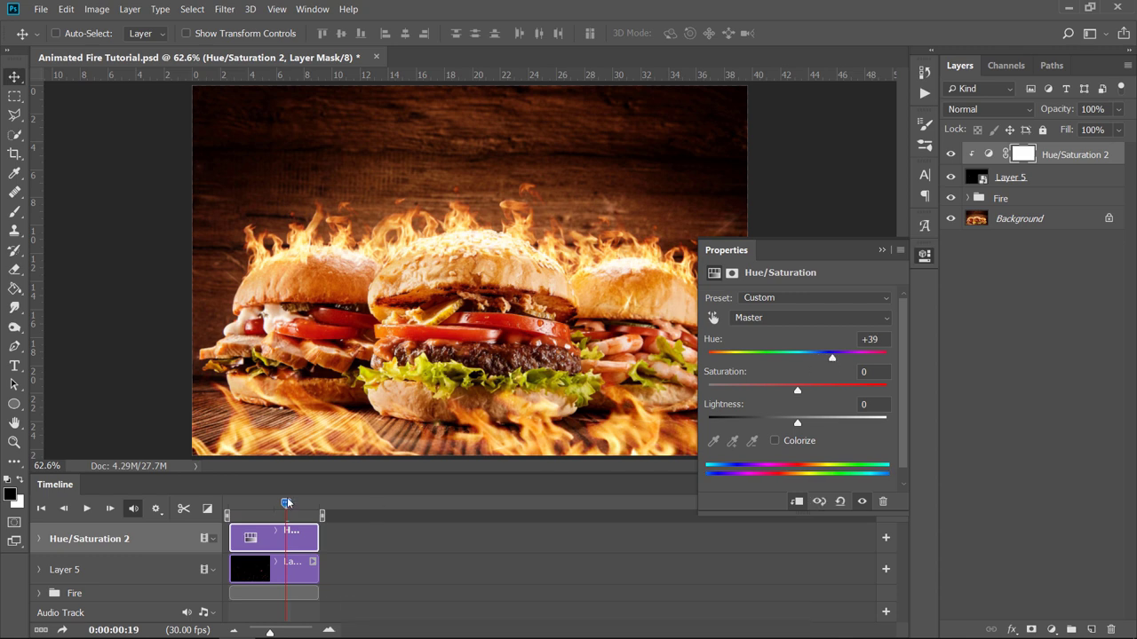
At frame 26, lower the hue shift to +17, close Properties, and toggle the adjustment to compare
left_click_drag(310, 498, 307, 502)
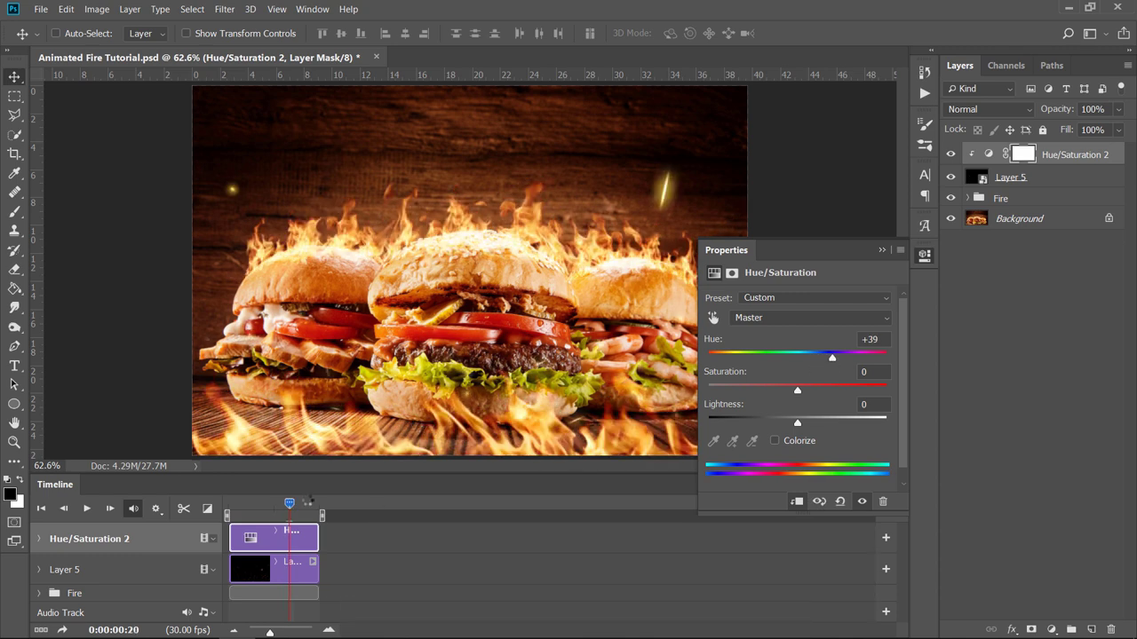
left_click(308, 503)
left_click_drag(836, 360, 812, 363)
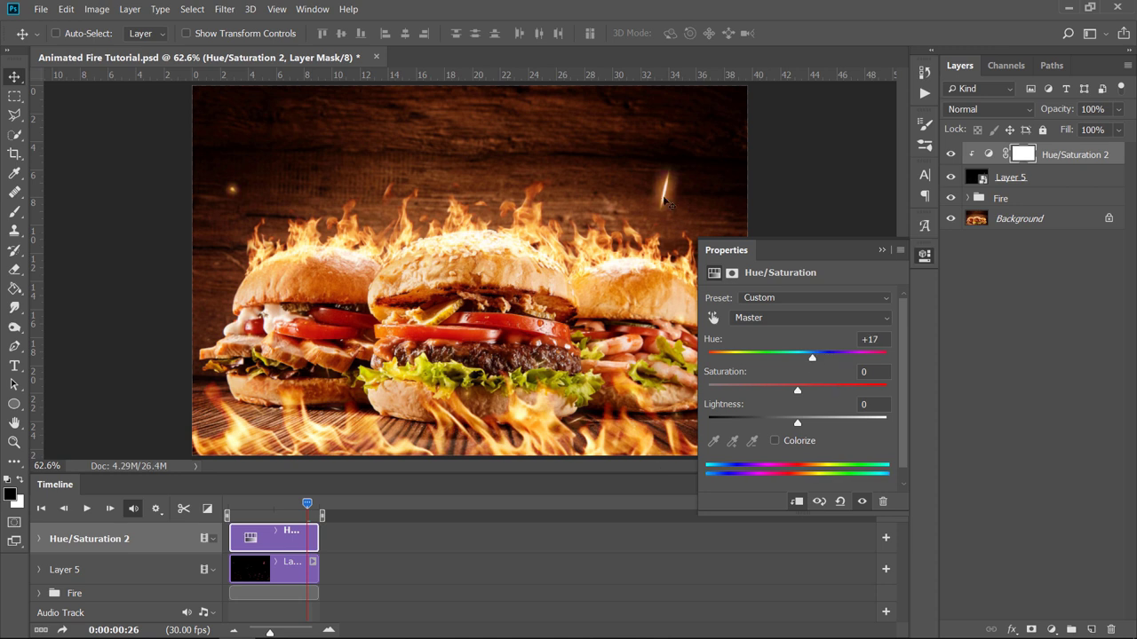
left_click(882, 250)
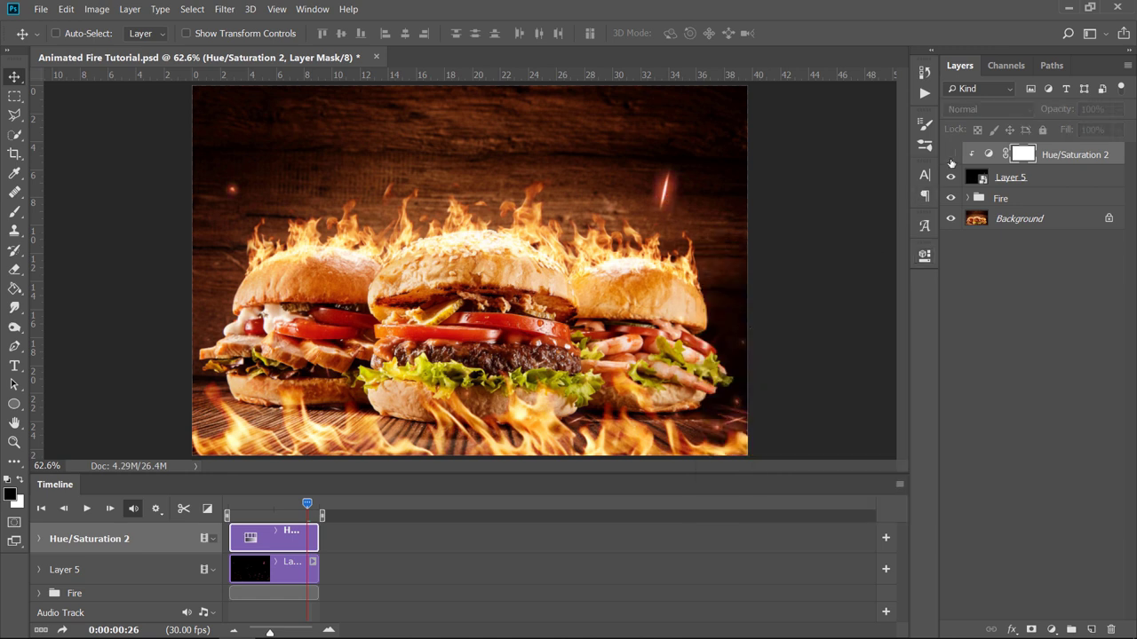
left_click(951, 160)
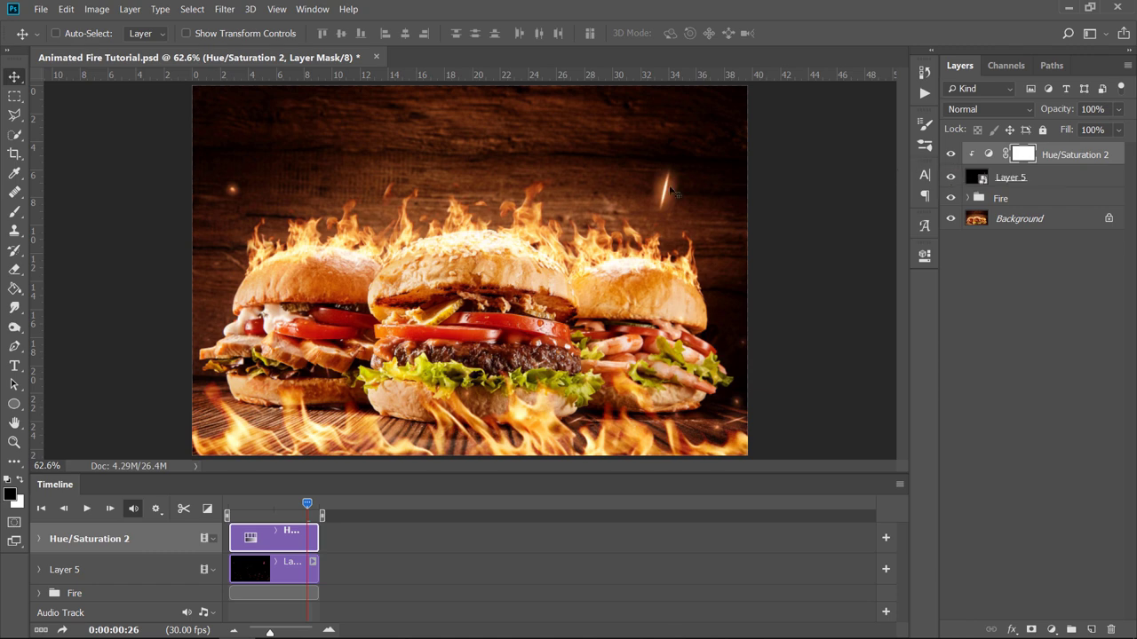
left_click(100, 10)
mouse_move(130, 9)
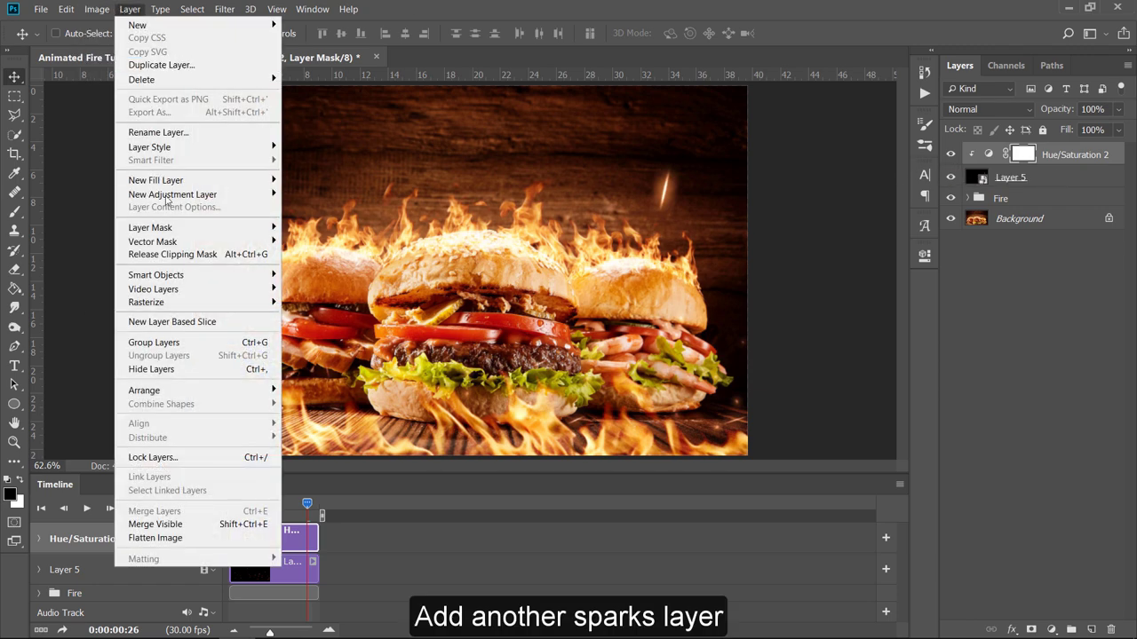
mouse_move(153, 289)
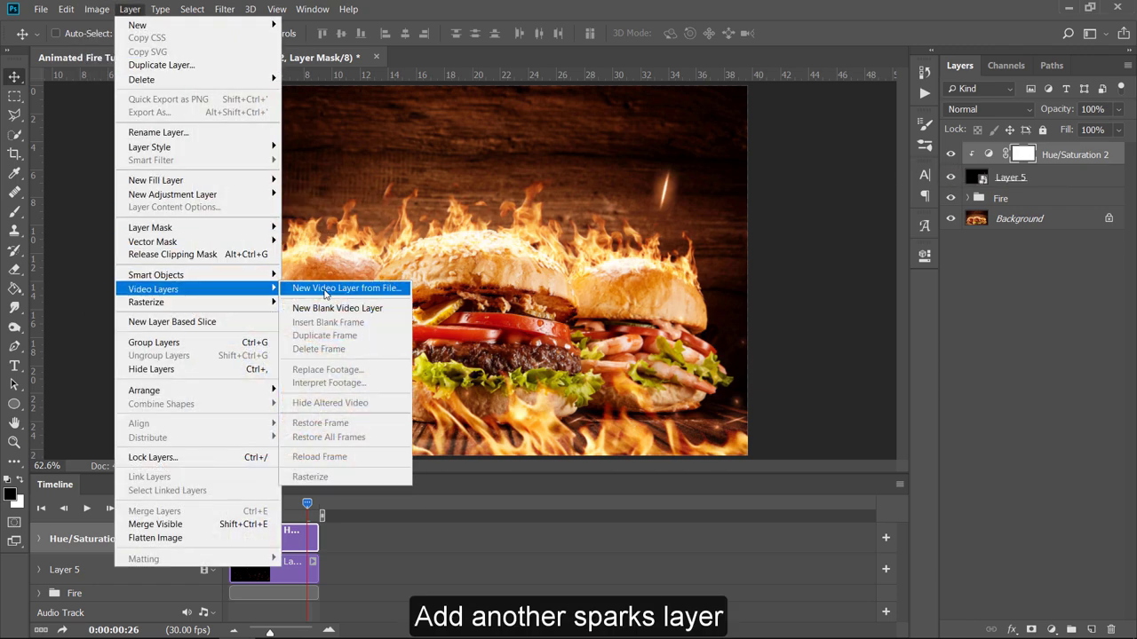
Import the FireSparks7/Sparks00 sequence as a new video layer, Layer 6
left_click(324, 289)
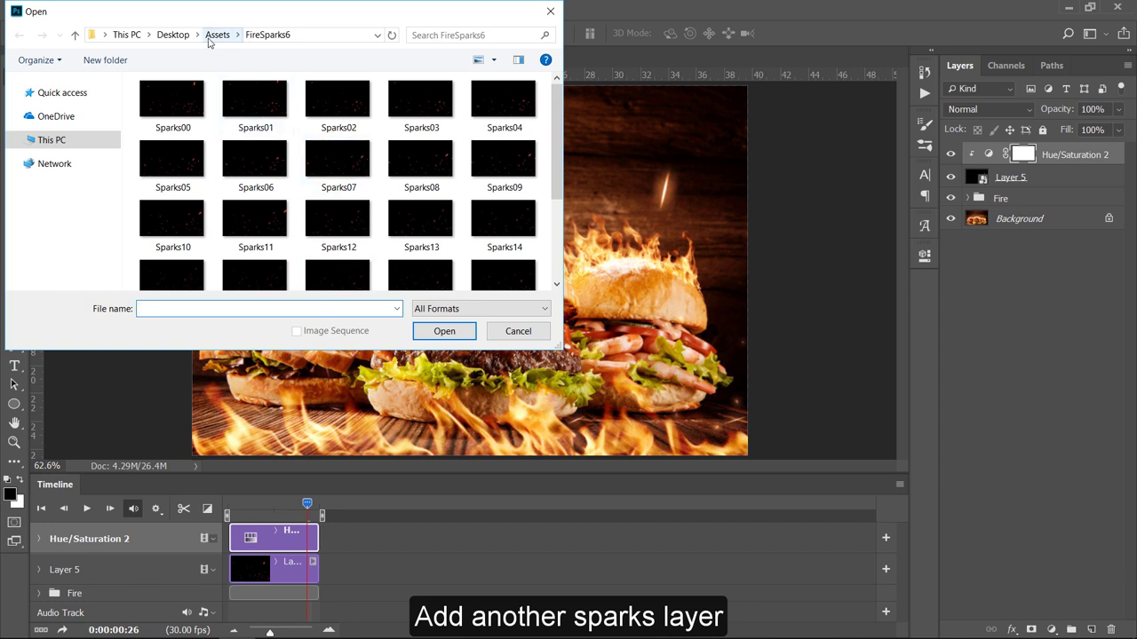
left_click(216, 35)
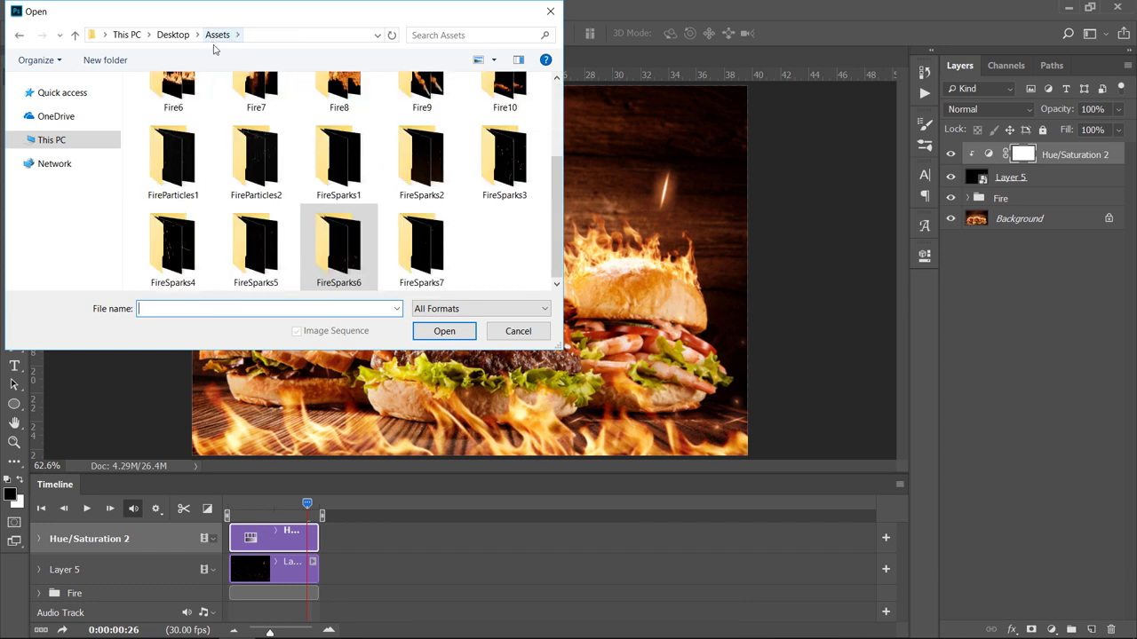
double_click(421, 248)
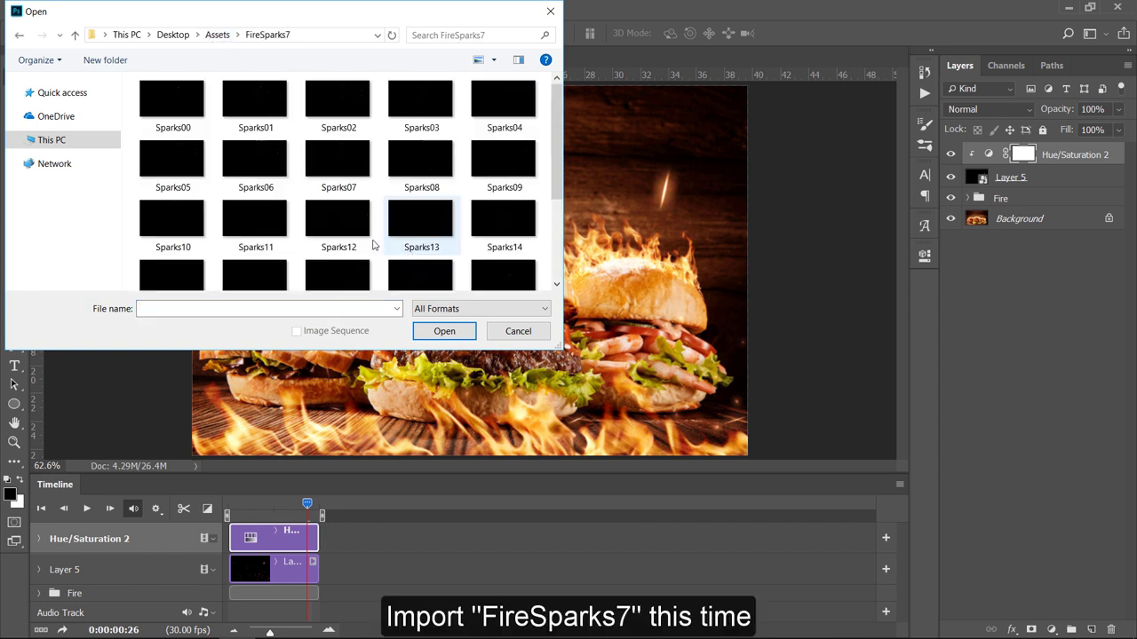
double_click(165, 98)
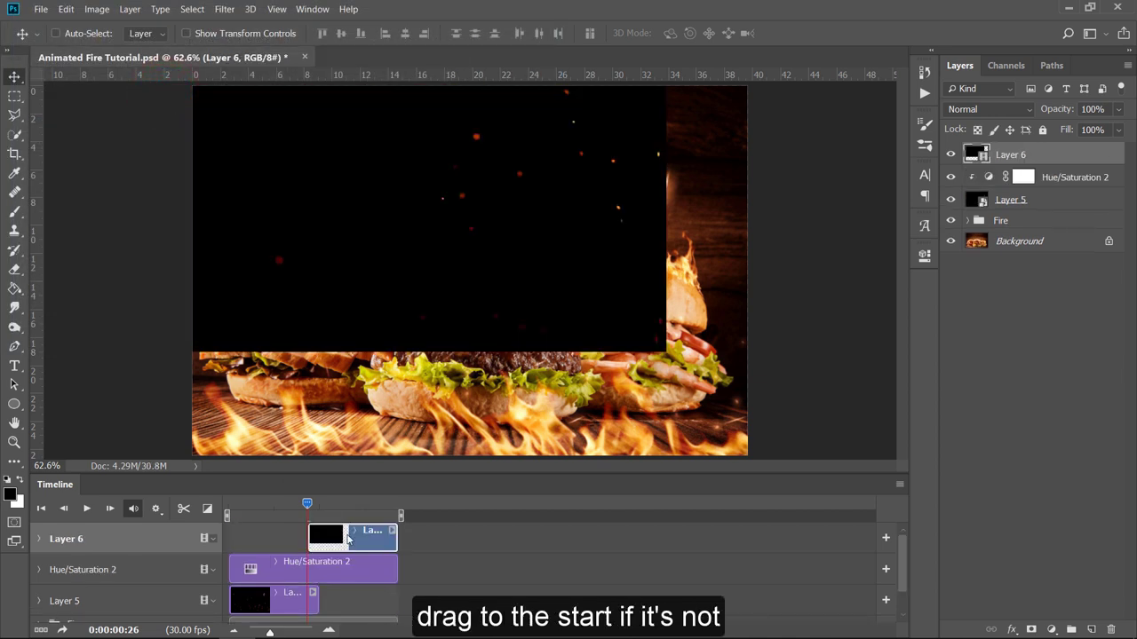
Start the Layer 6 clip at the timeline beginning, set it to Screen, and make it a smart object
left_click_drag(304, 534, 259, 535)
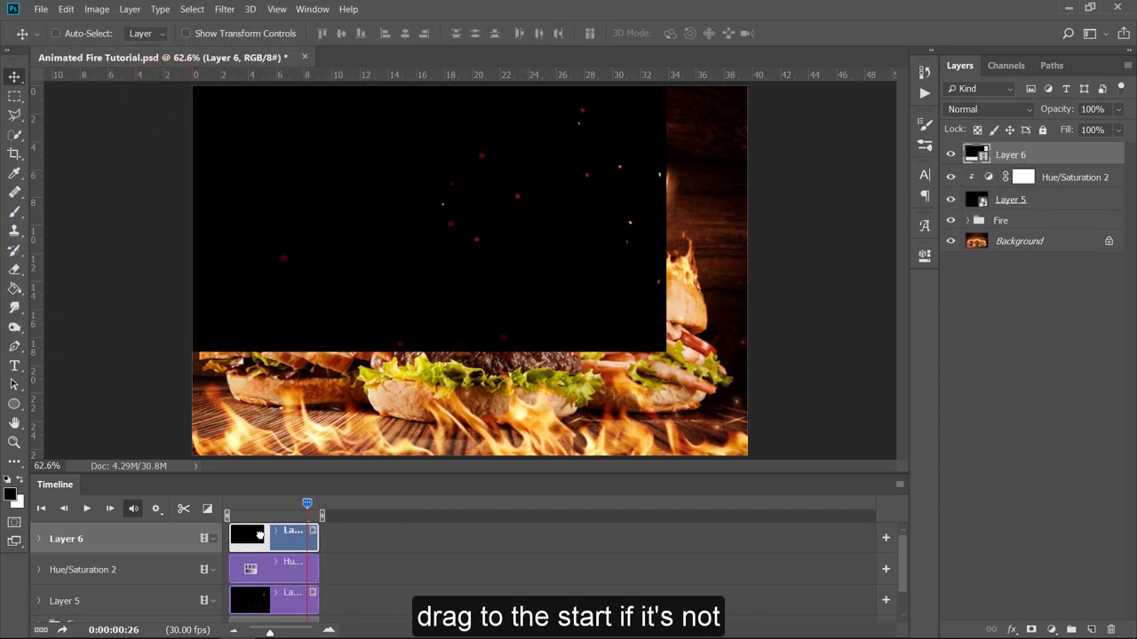
left_click(995, 109)
left_click(990, 254)
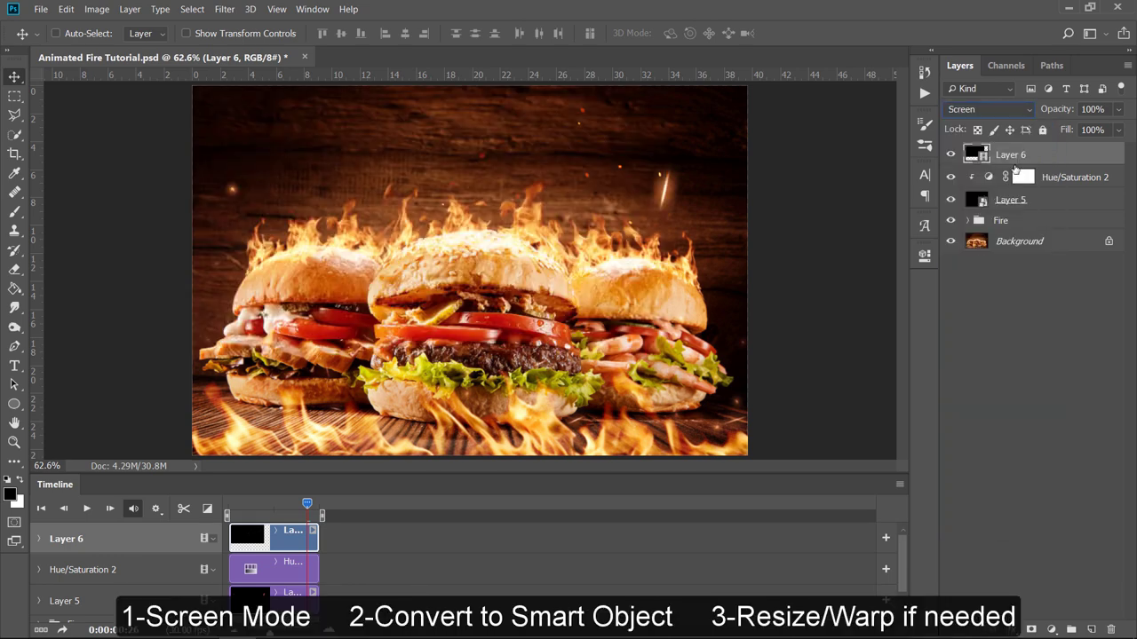
right_click(1050, 154)
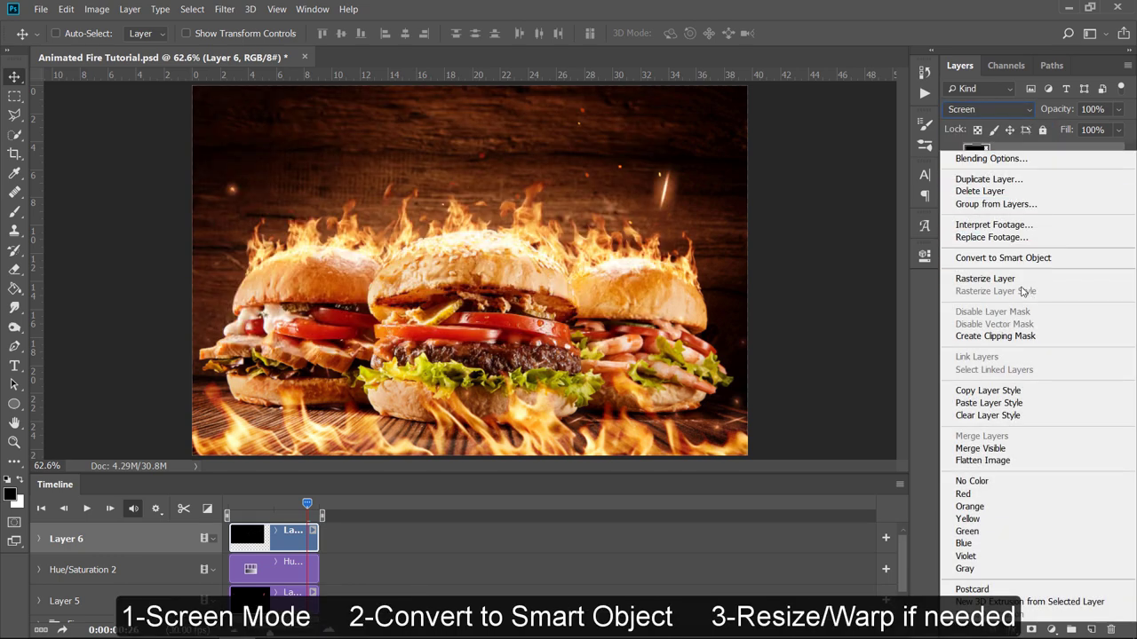
left_click(1030, 257)
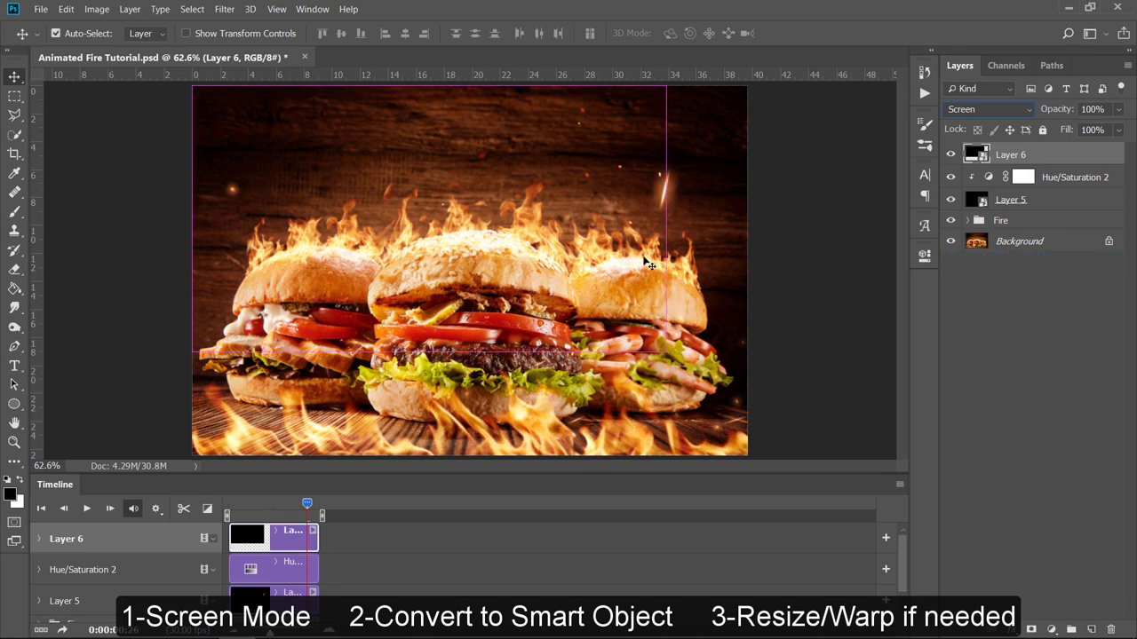
Scale Layer 6 to about 140% and shift it left to cover the canvas
key("ctrl+t")
mouse_move(666, 352)
left_mouse_down()
mouse_move(767, 462)
mouse_move(858, 452)
left_mouse_up()
left_click_drag(704, 426, 626, 427)
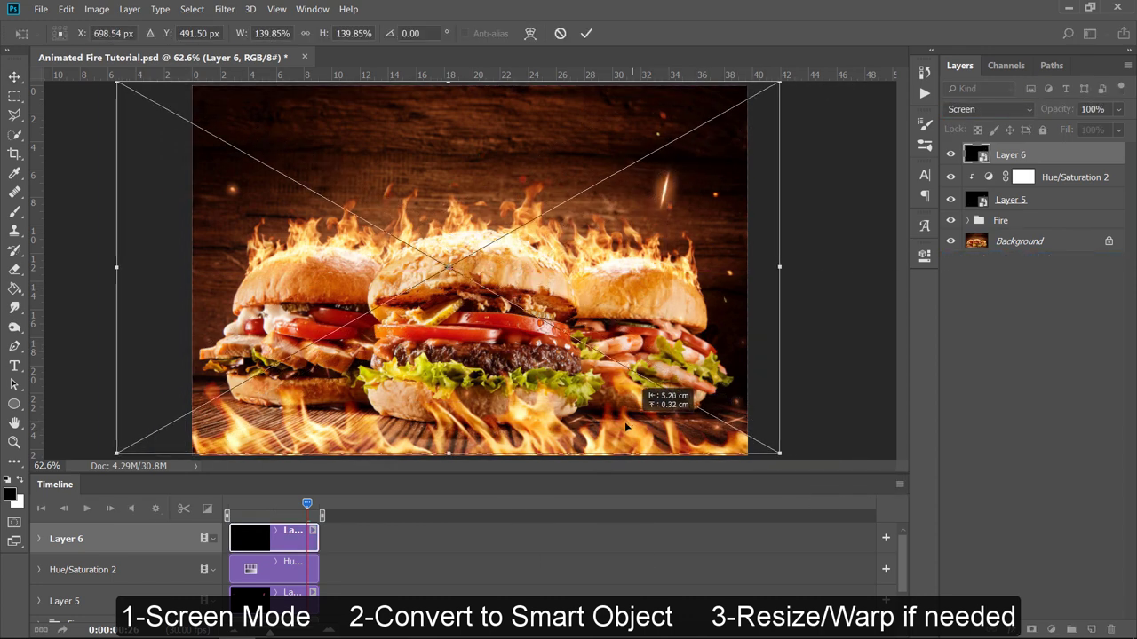
key("Return")
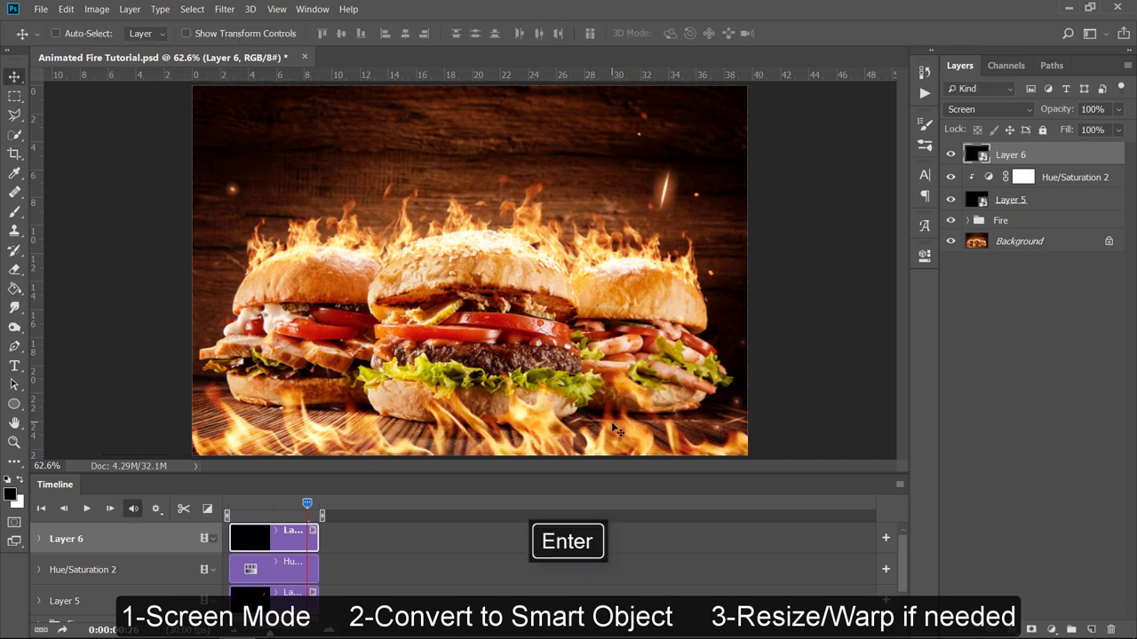
Import the FireSparks2/Sparks00 sequence as a new video layer, Layer 7
left_click(97, 9)
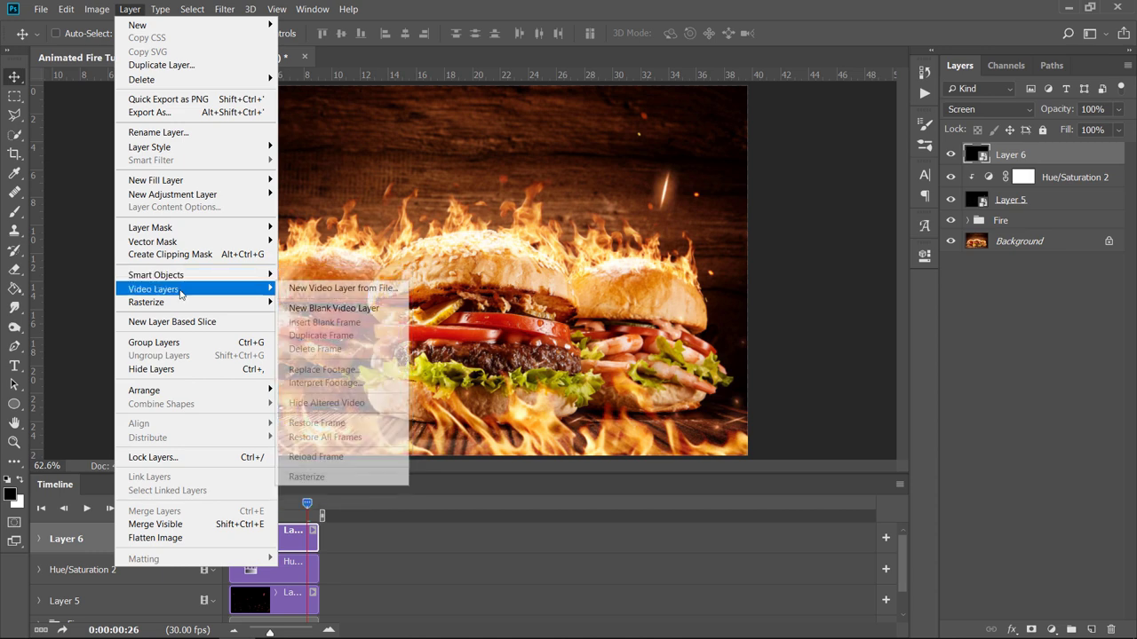
left_click(327, 288)
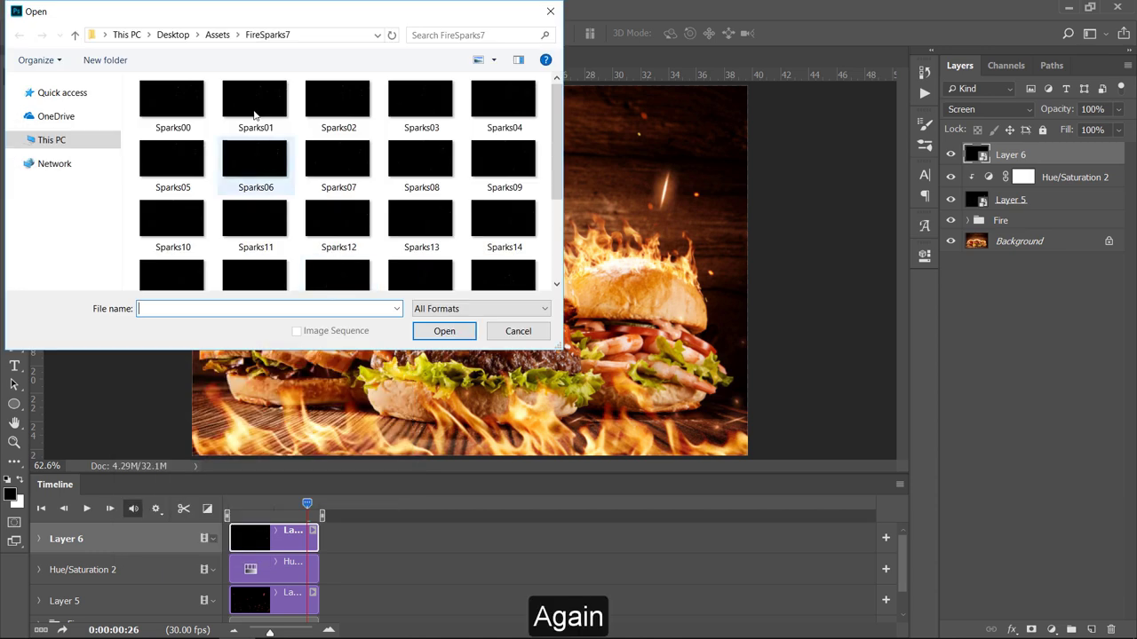
left_click(217, 34)
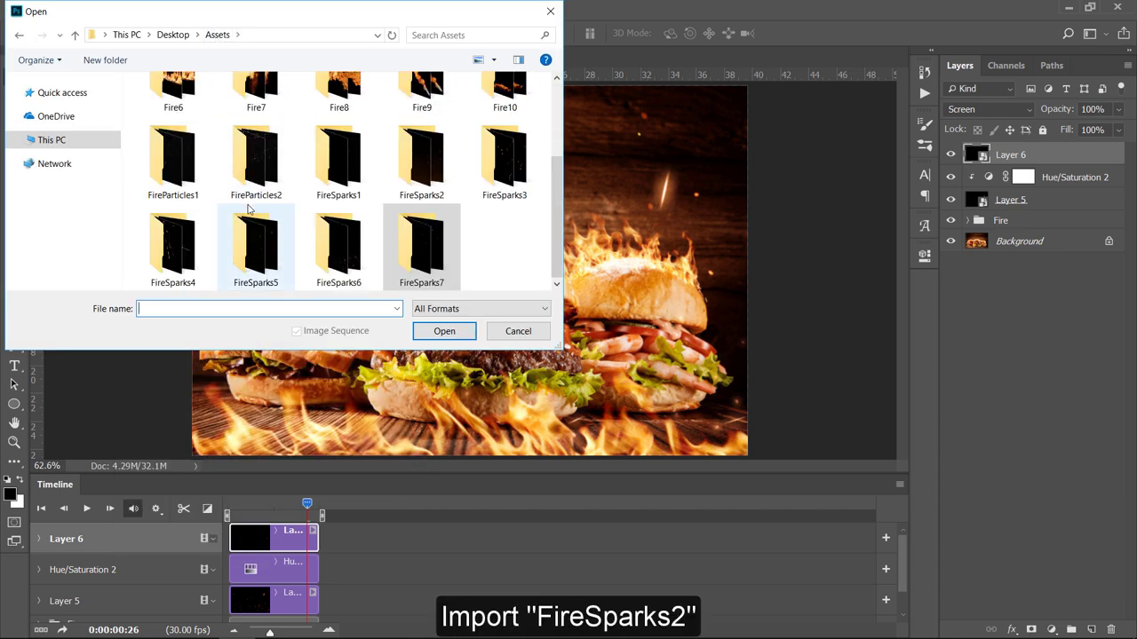
left_click(406, 166)
double_click(406, 166)
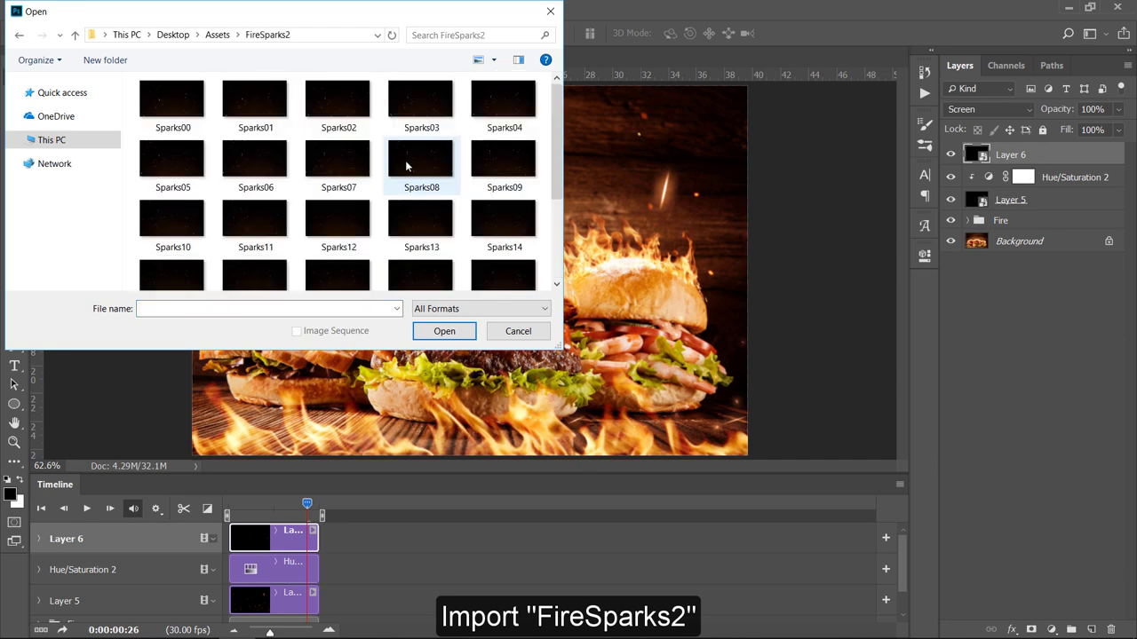
double_click(169, 101)
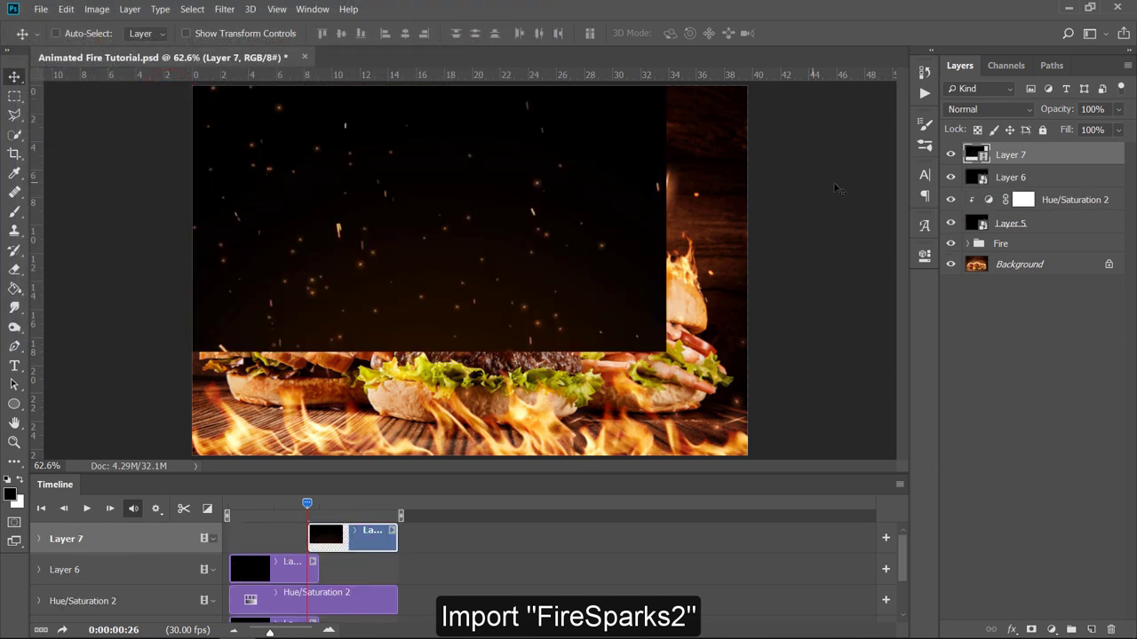
Set Layer 7 to Screen, convert it to a smart object, and enlarge it to about 142%
left_click(1011, 109)
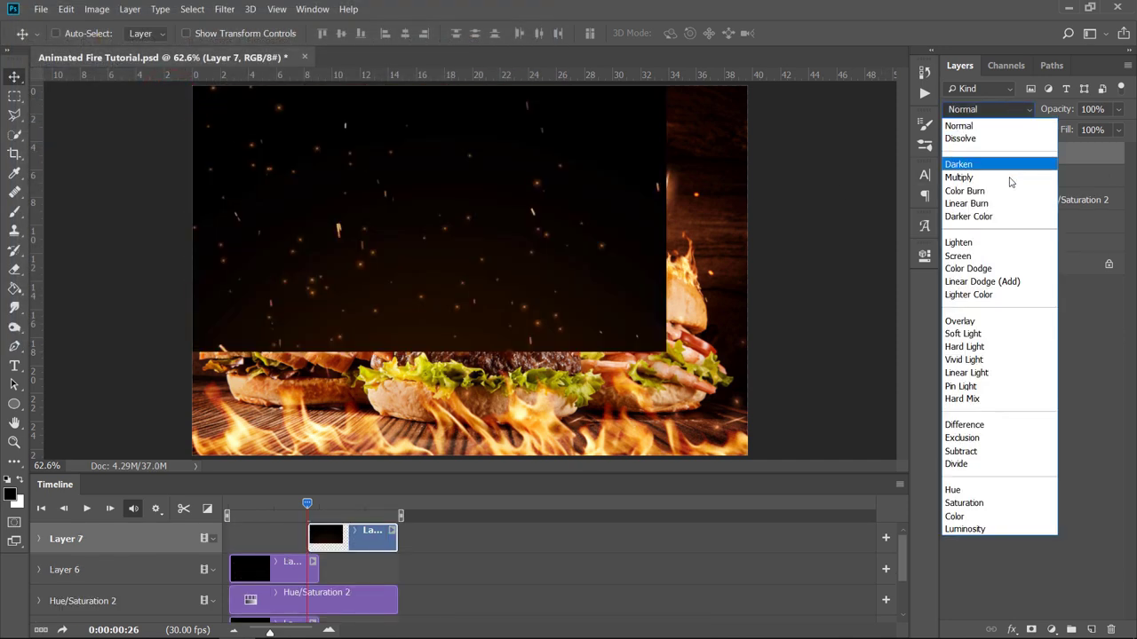
left_click(1001, 256)
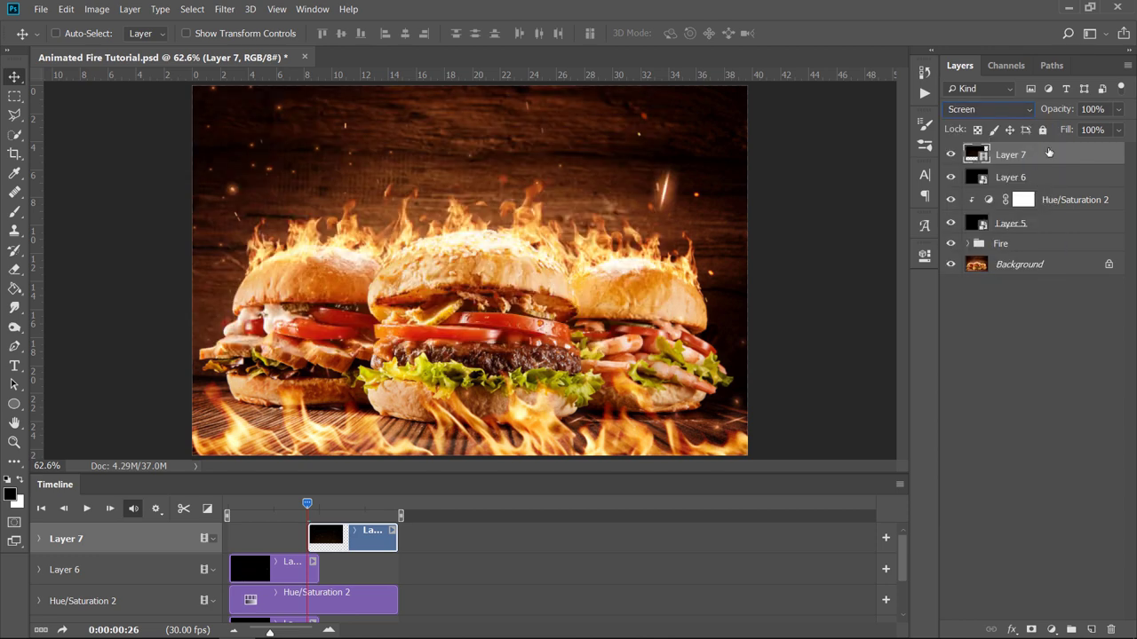
right_click(1049, 153)
left_click(1037, 256)
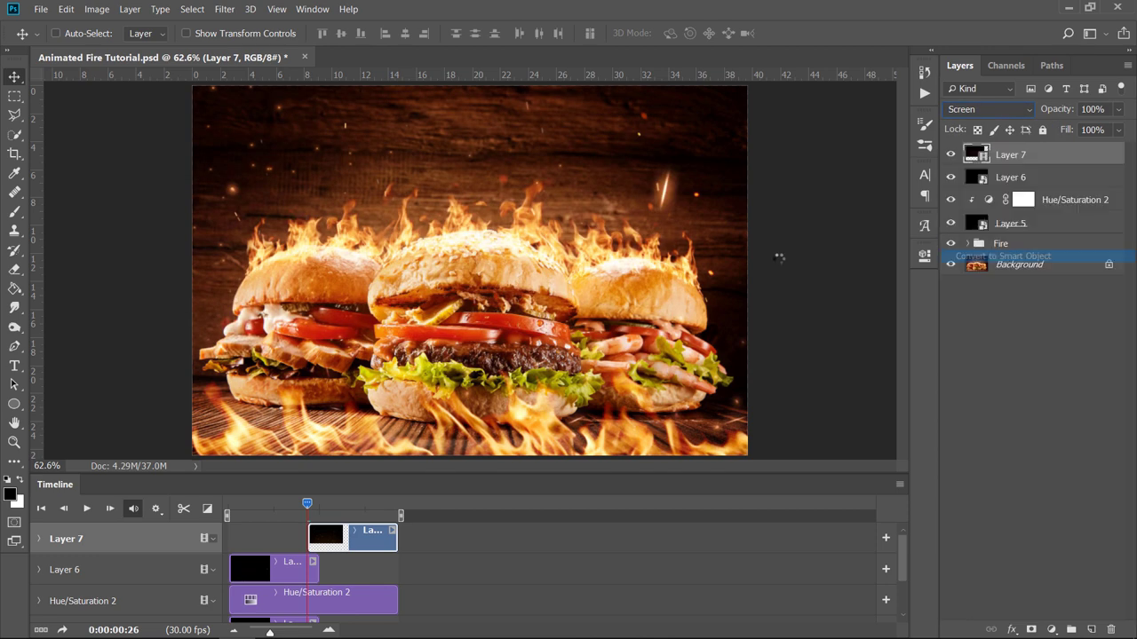
key("ctrl+t")
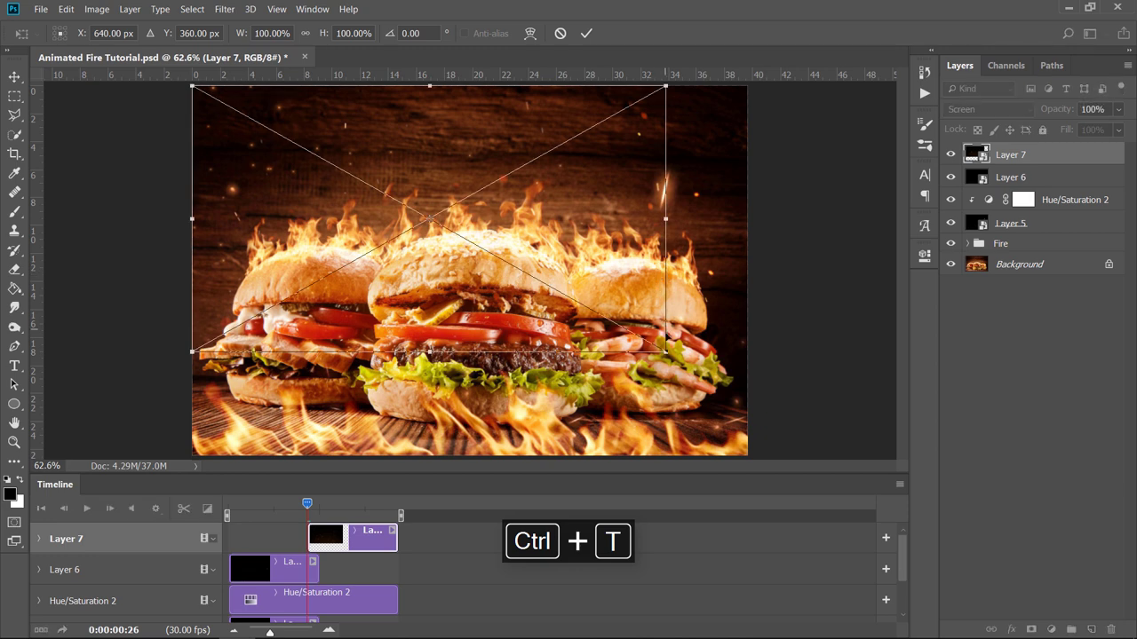
left_click_drag(665, 352, 657, 353)
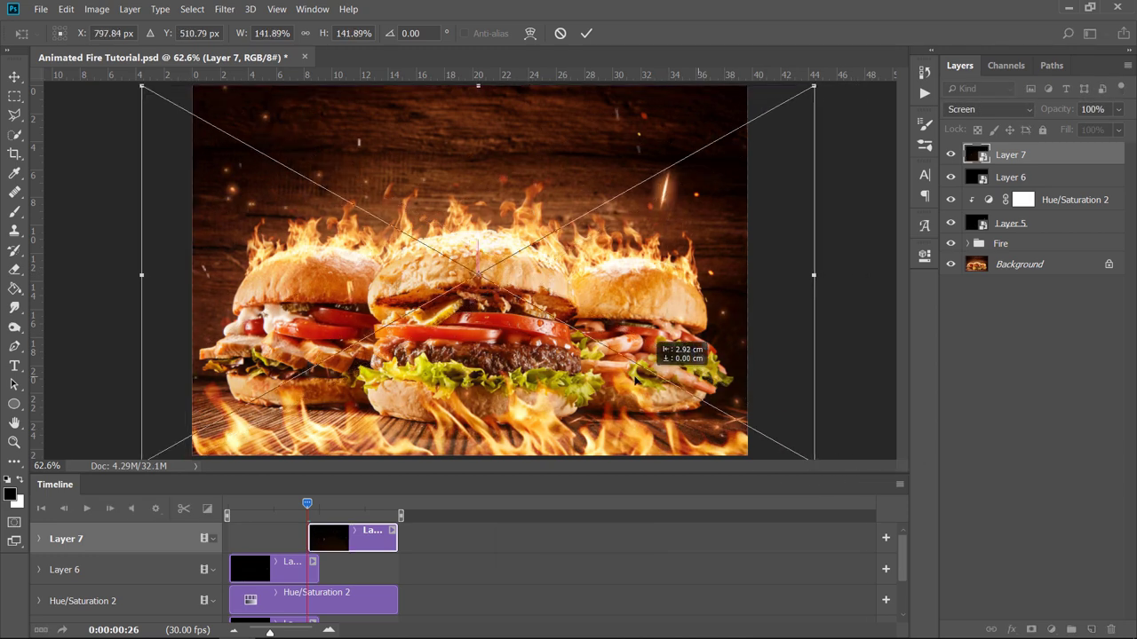
key("Return")
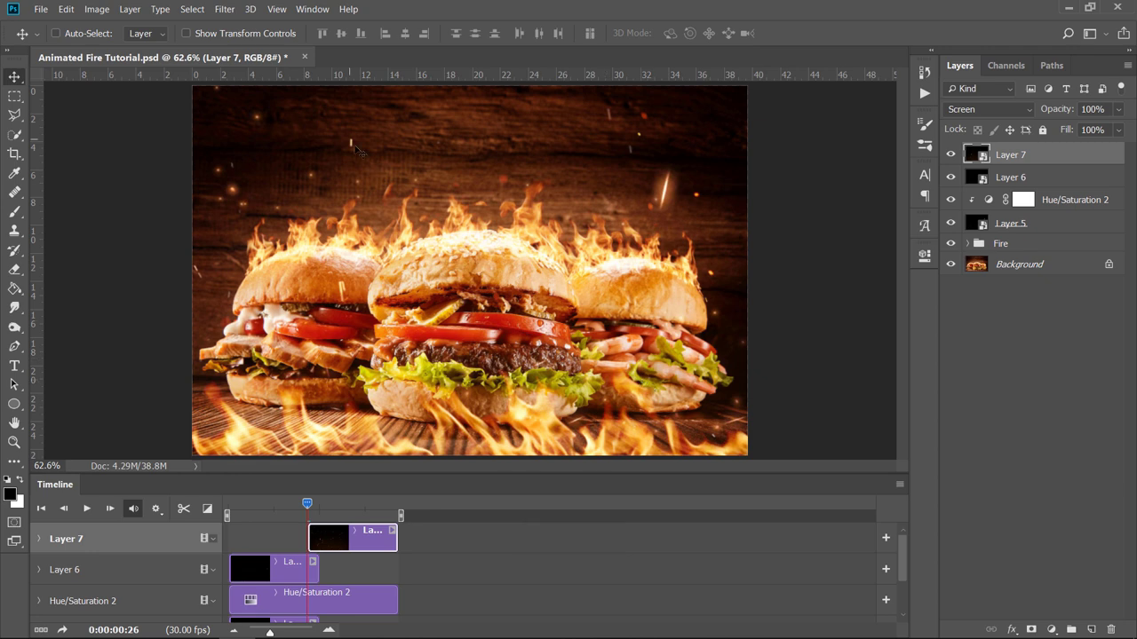
left_click(130, 9)
mouse_move(153, 289)
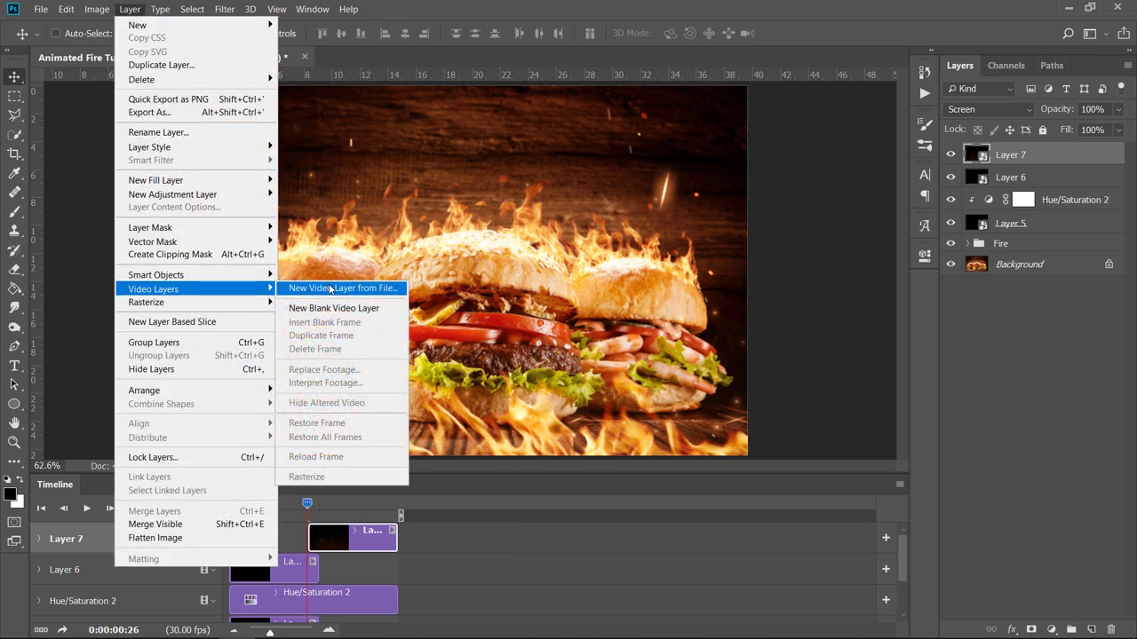
Import the FireSparks3 spark footage as a new video layer, Layer 8
left_click(333, 288)
scroll(406, 249, "down", 3)
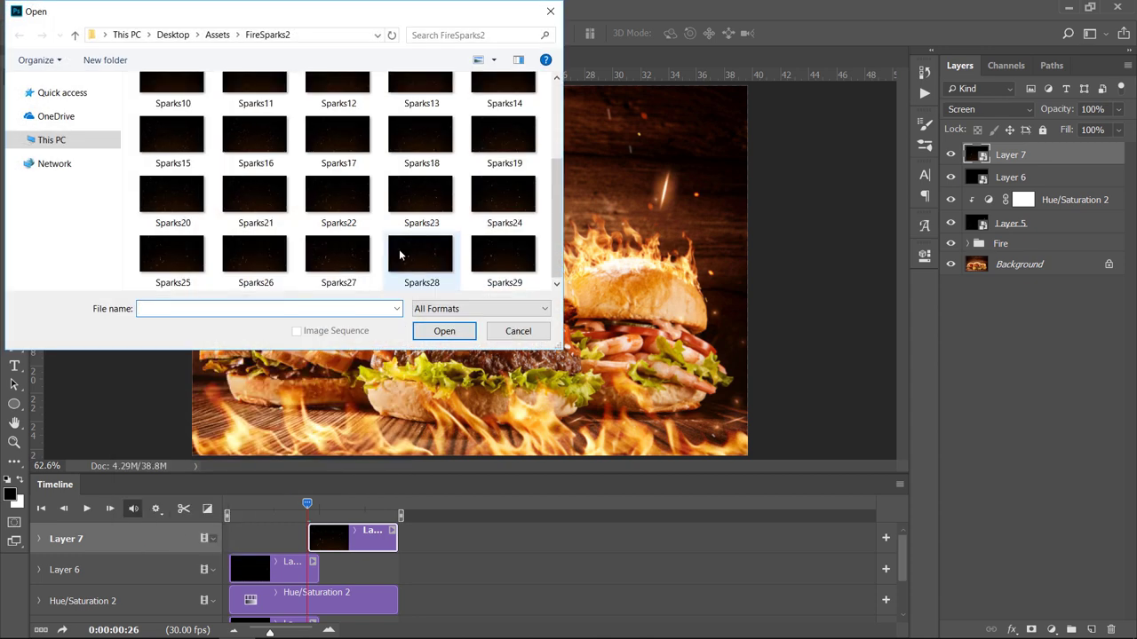
left_click(215, 36)
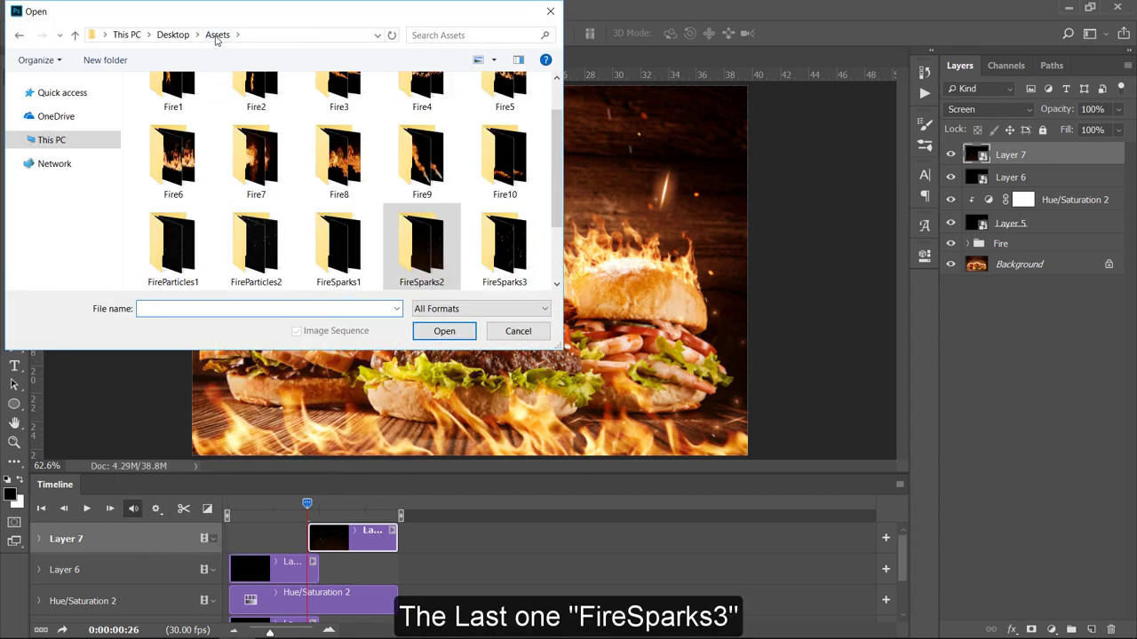
double_click(505, 247)
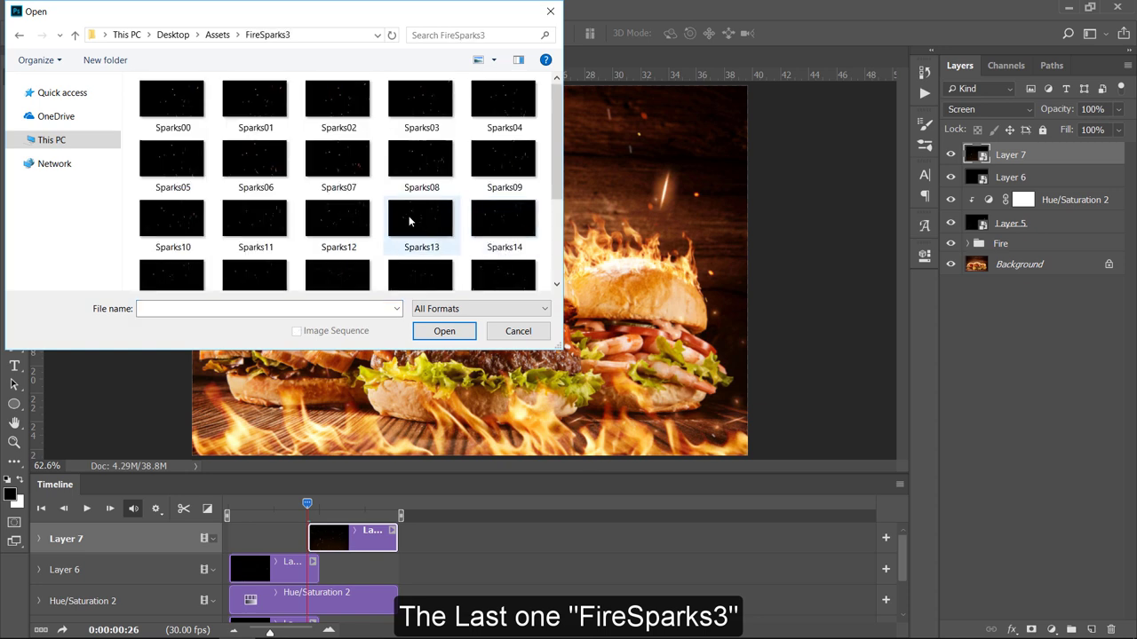
double_click(180, 107)
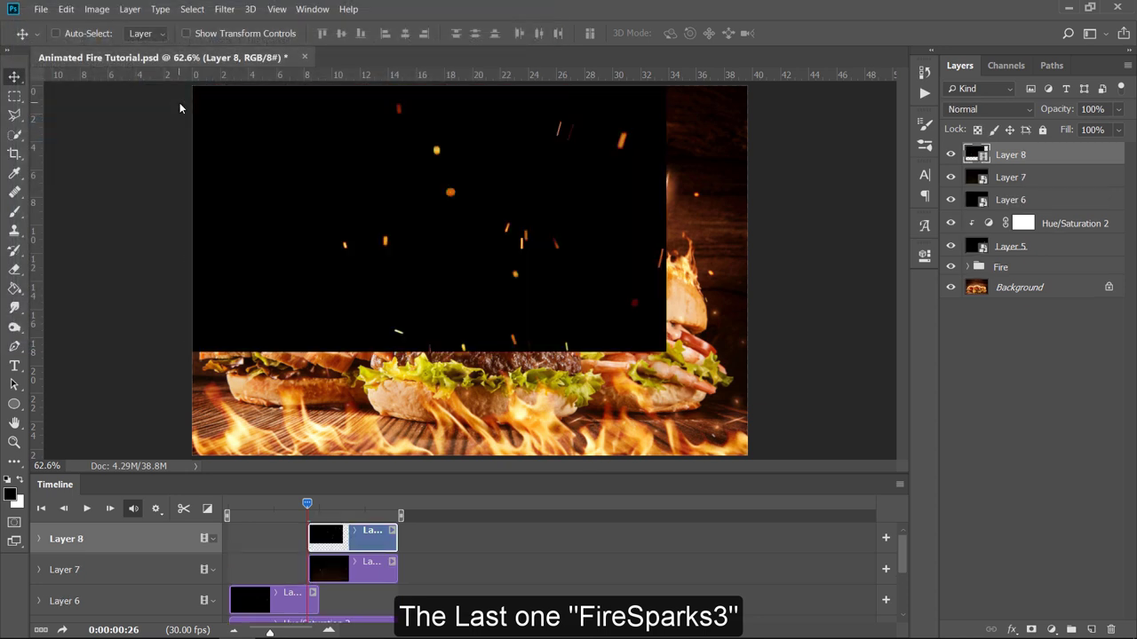
Set Layer 8 to Screen, convert it to a smart object, and enlarge it to about 141%
left_click(984, 106)
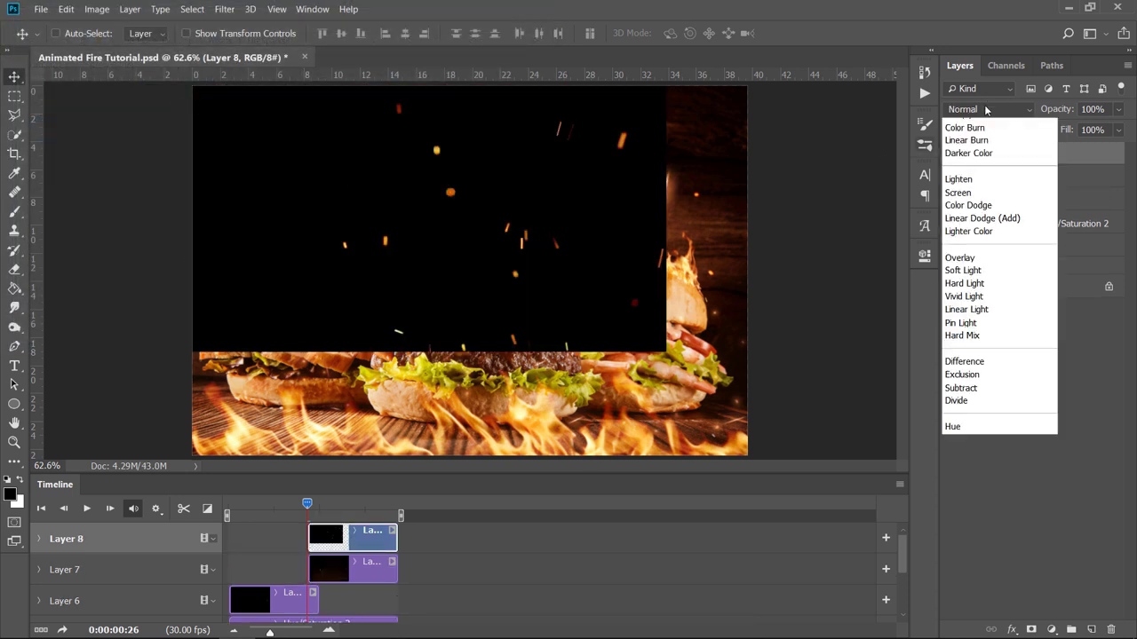
left_click(984, 256)
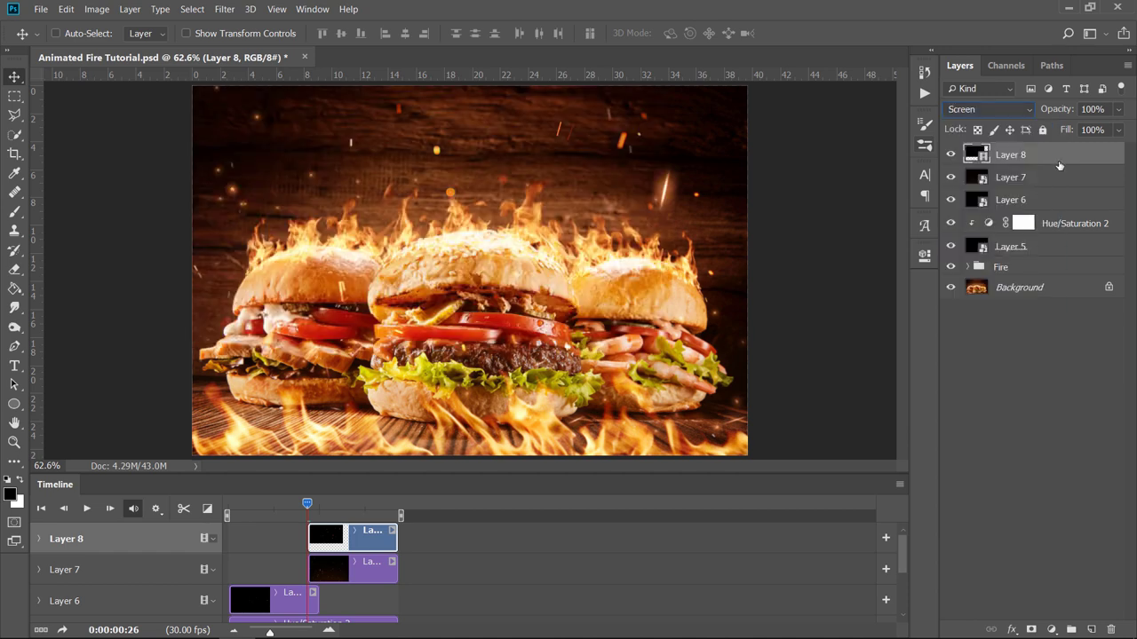
right_click(1072, 154)
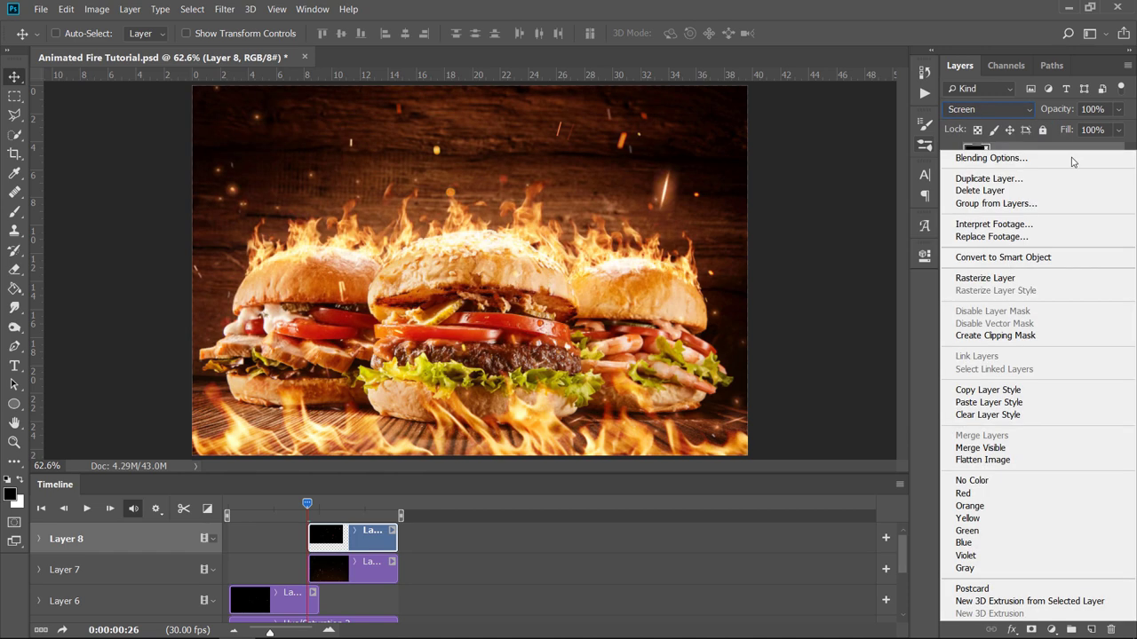
left_click(1030, 258)
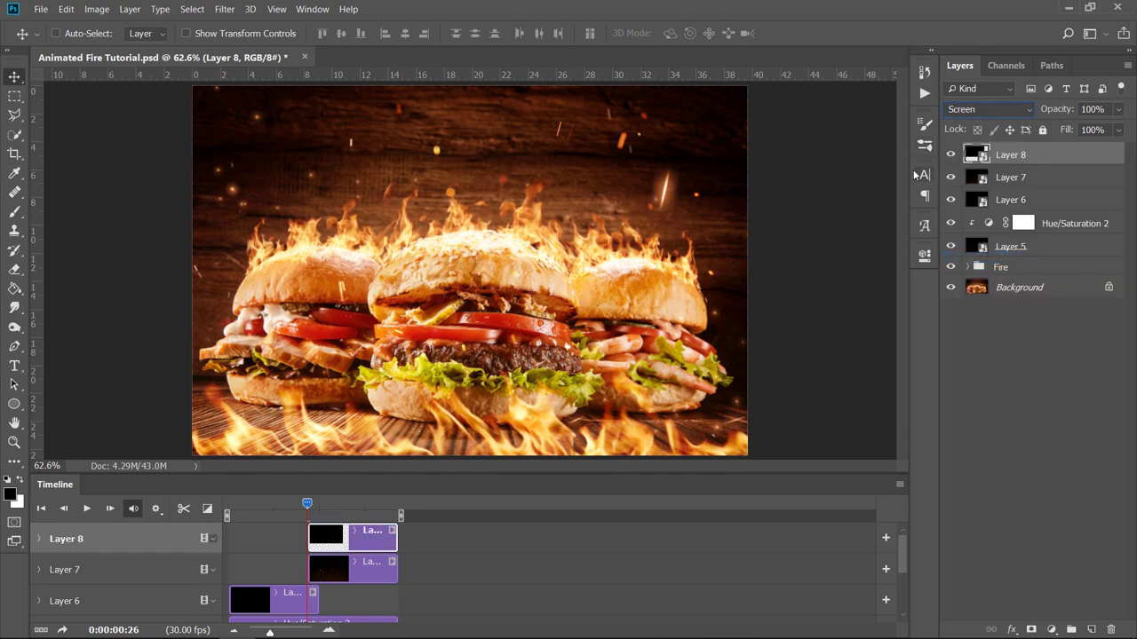
key("ctrl+t")
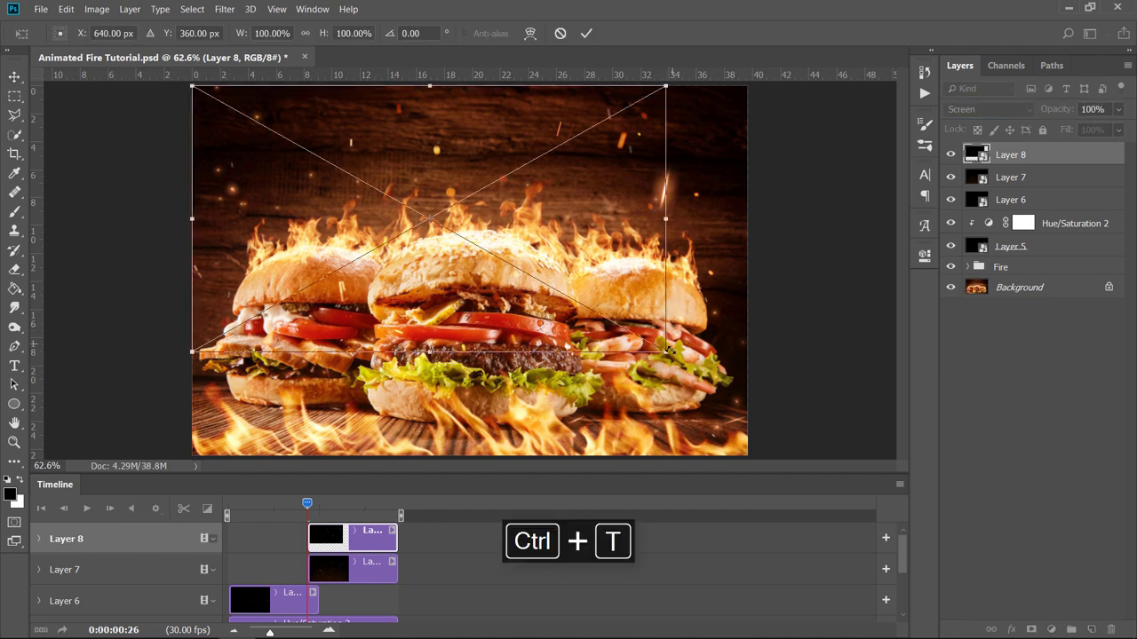
left_click_drag(665, 352, 862, 462)
left_click_drag(667, 350, 573, 347)
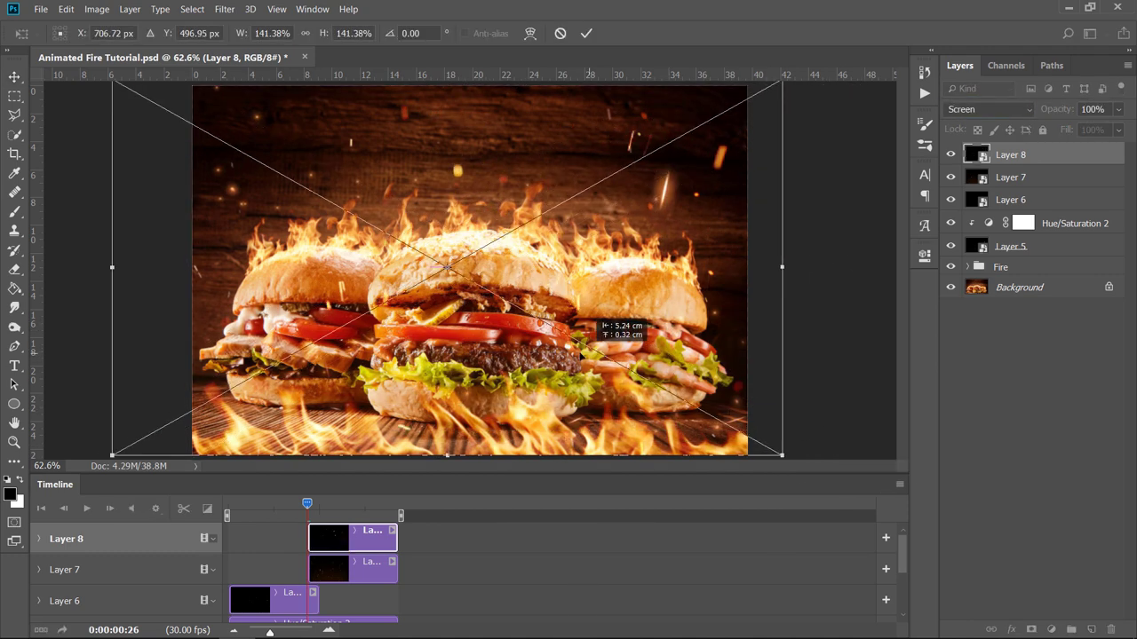
key("Return")
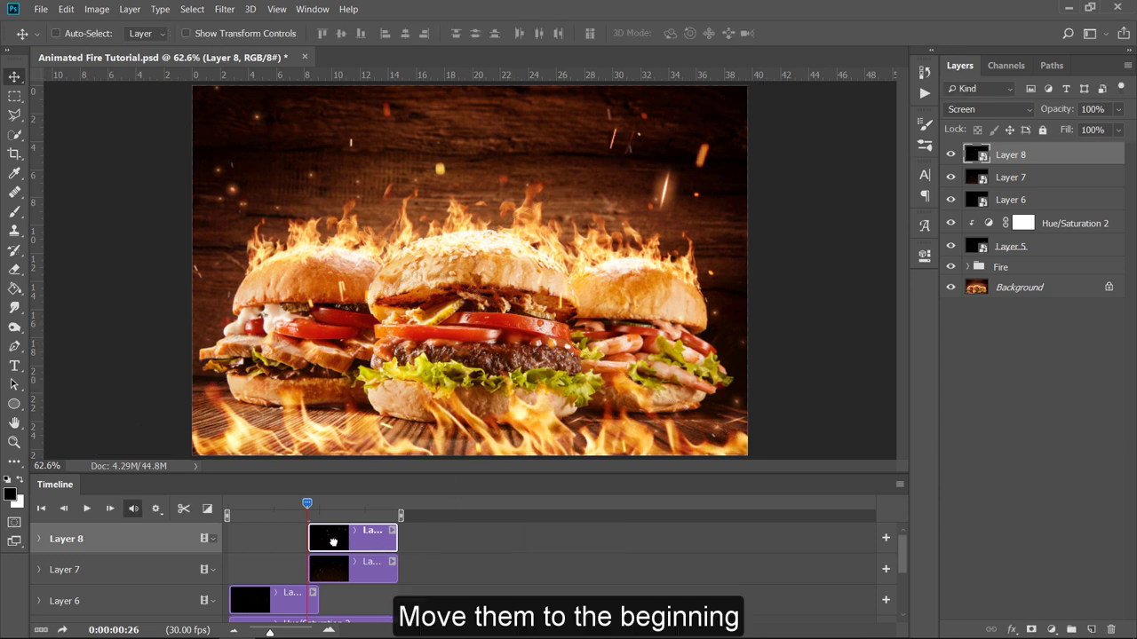
Move the Layer 8 and Layer 7 clips to the timeline start and return the playhead to frame one
left_click_drag(384, 545, 308, 542)
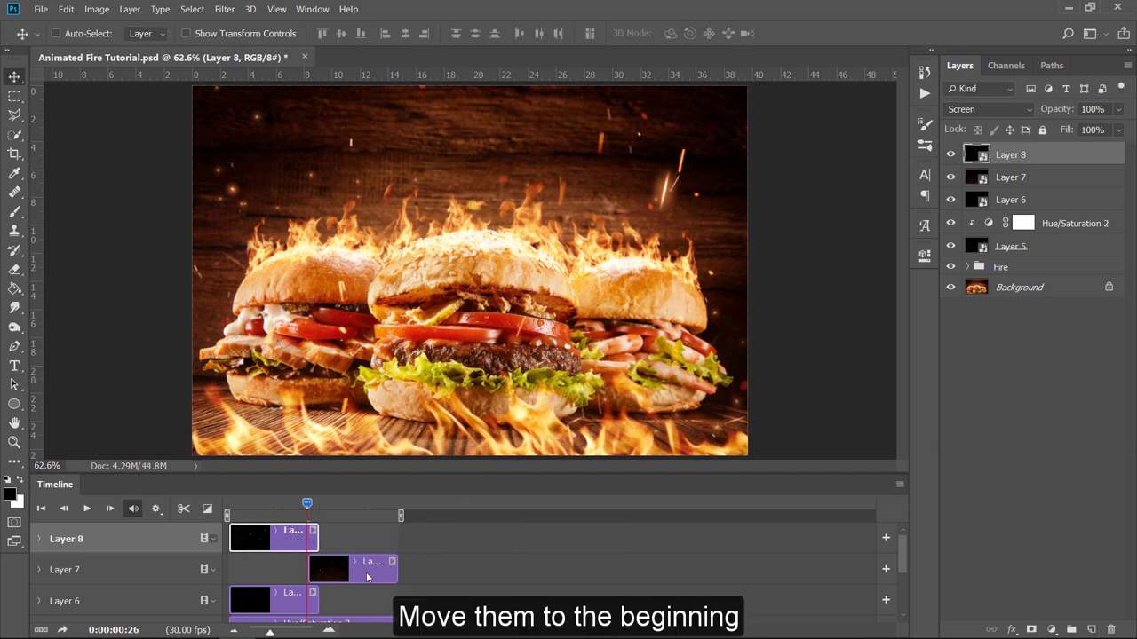
left_click_drag(367, 577, 289, 572)
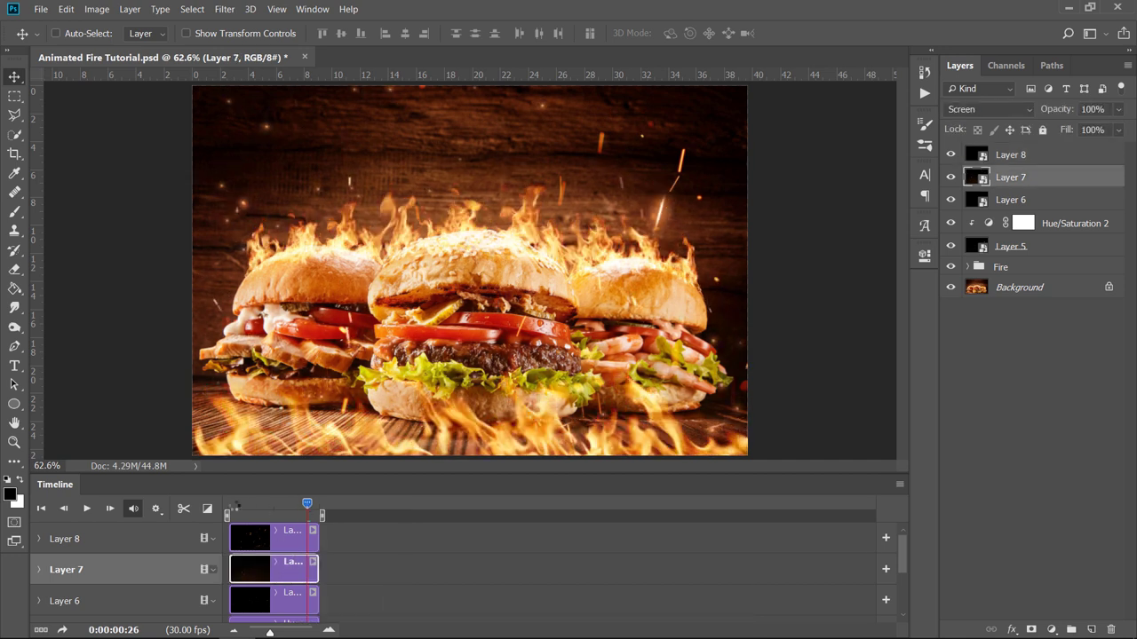
left_click(231, 503)
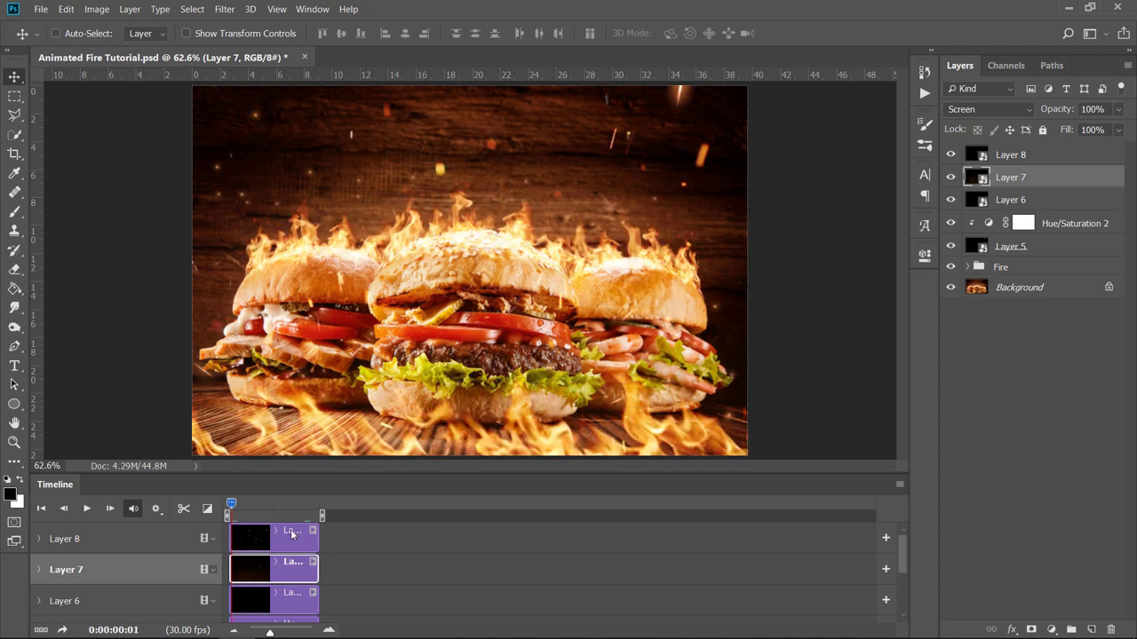
scroll(291, 534, "down", 3)
scroll(317, 557, "up", 3)
Group Layers 5–8 into a group named Embers and play the animation
left_click(1038, 246)
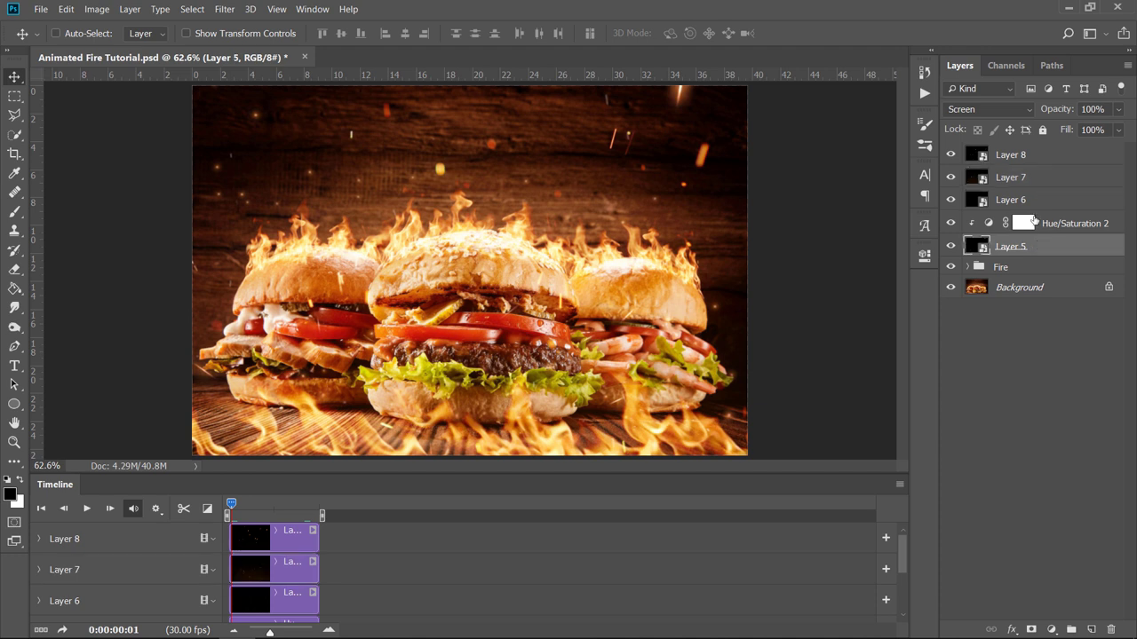
left_click(1032, 157, "shift")
mouse_move(1033, 157)
left_mouse_down()
mouse_move(1056, 206)
mouse_move(1071, 630)
left_mouse_up()
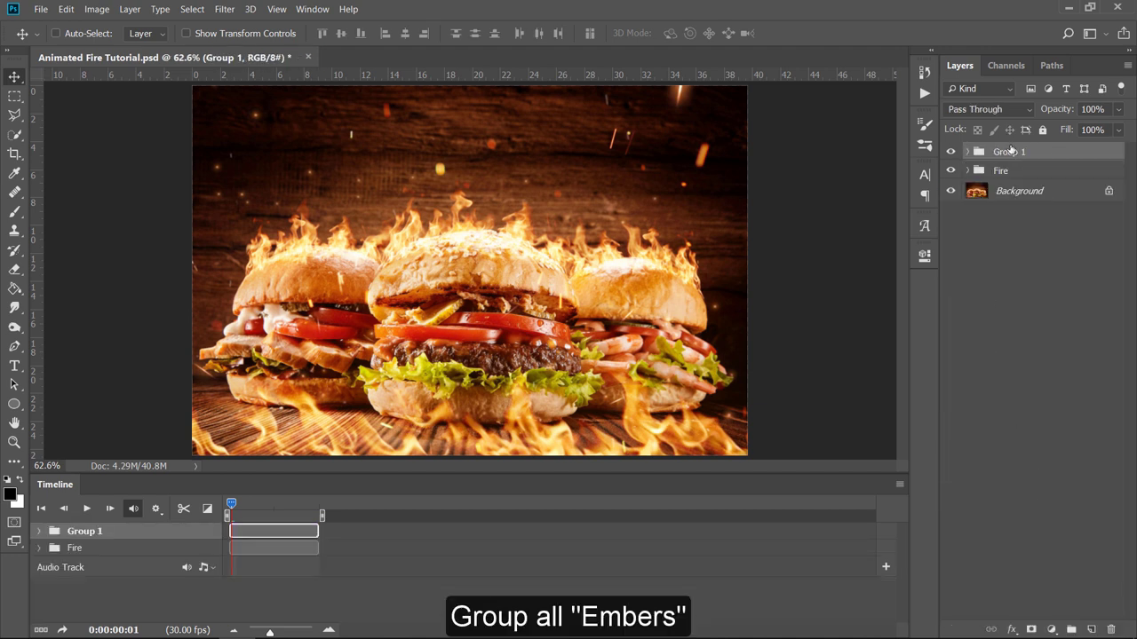
double_click(1011, 151)
type("Em")
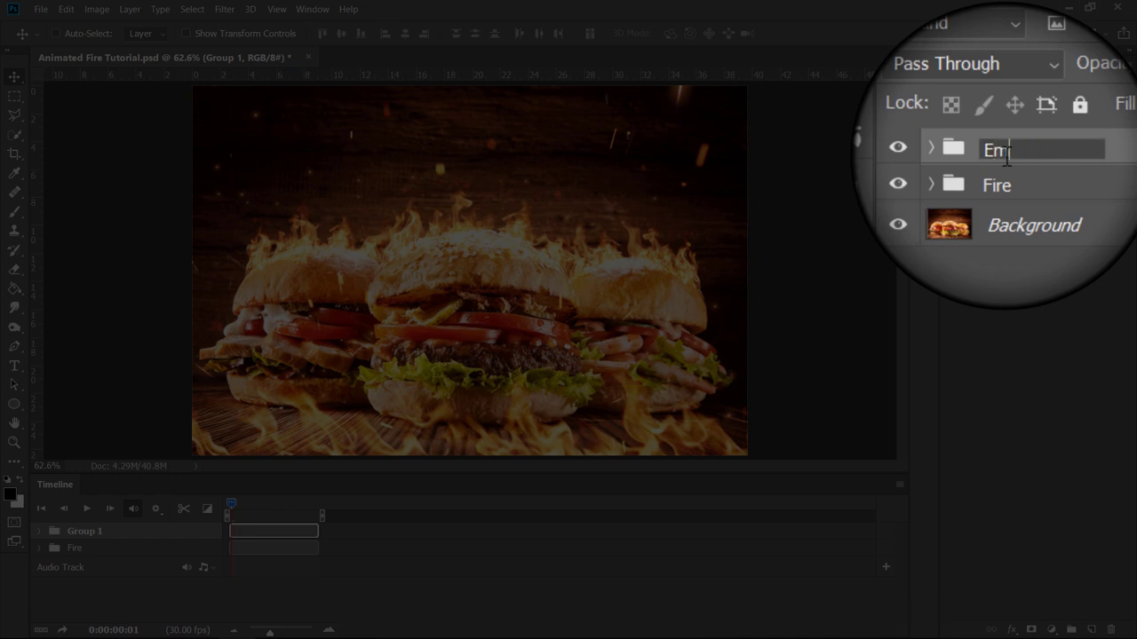
type("bers")
key("Return")
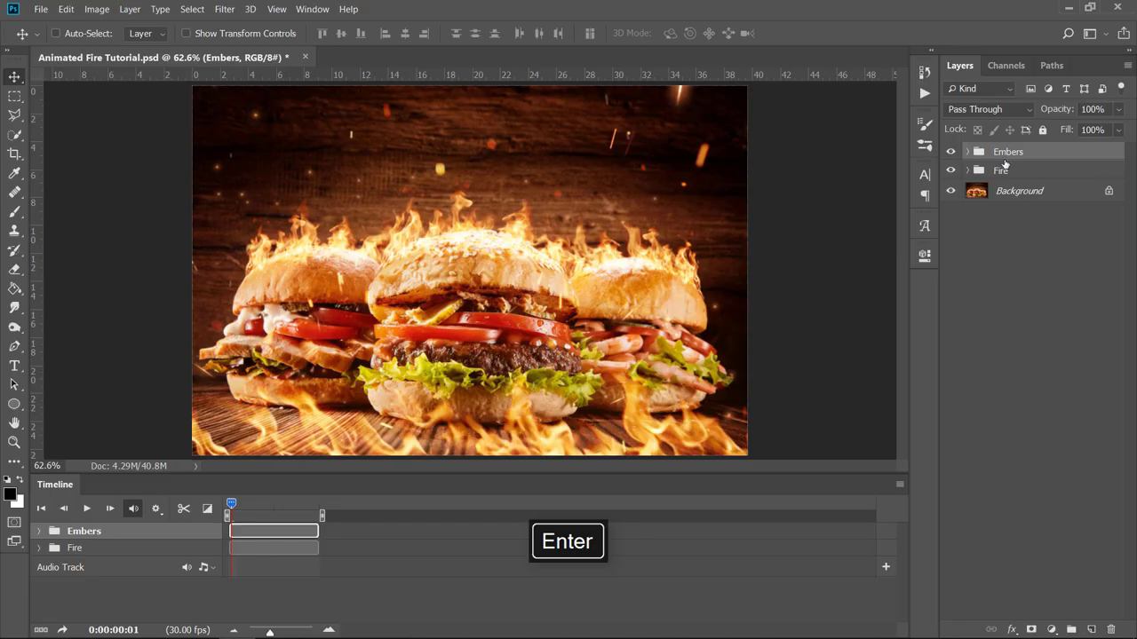
left_click(86, 509)
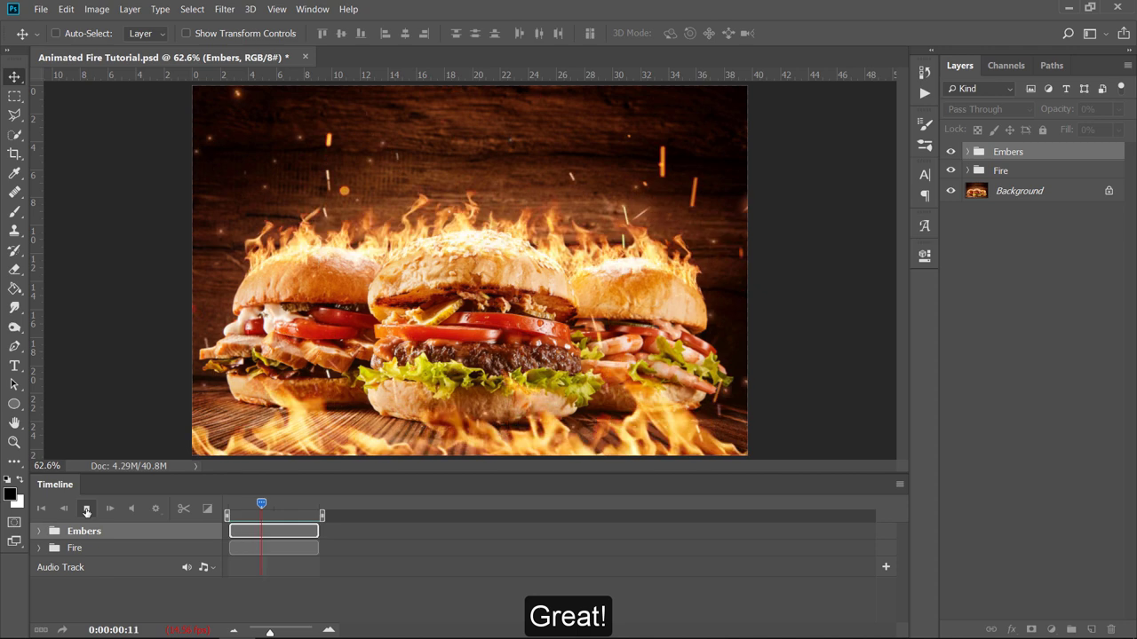
Stop the animation preview and bring up the File menu's export commands
left_click(86, 509)
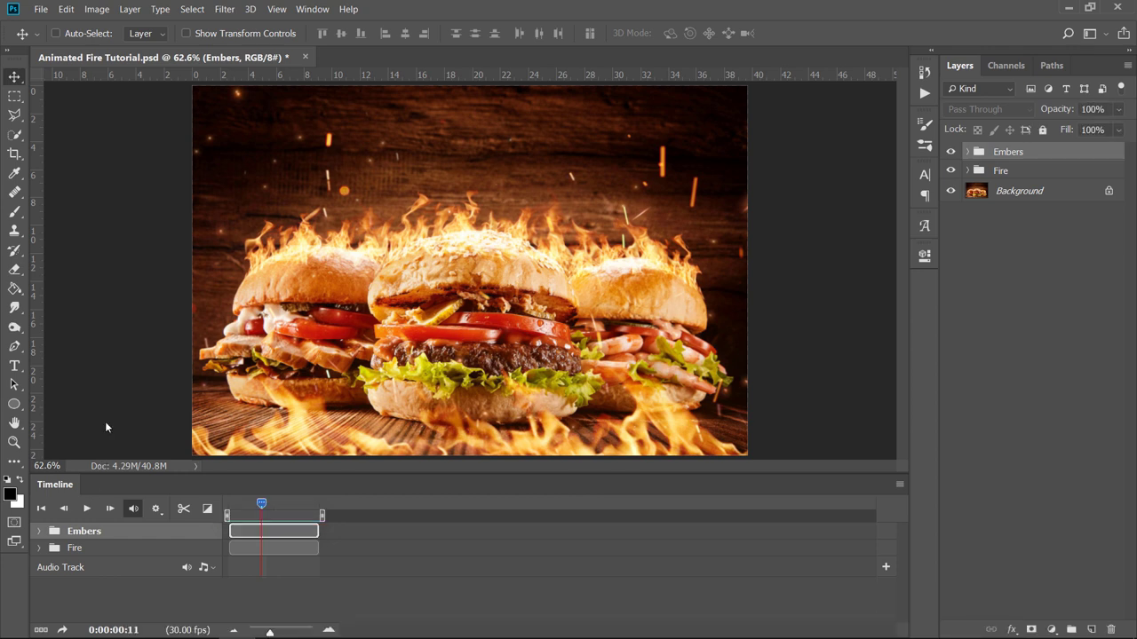
left_click(41, 11)
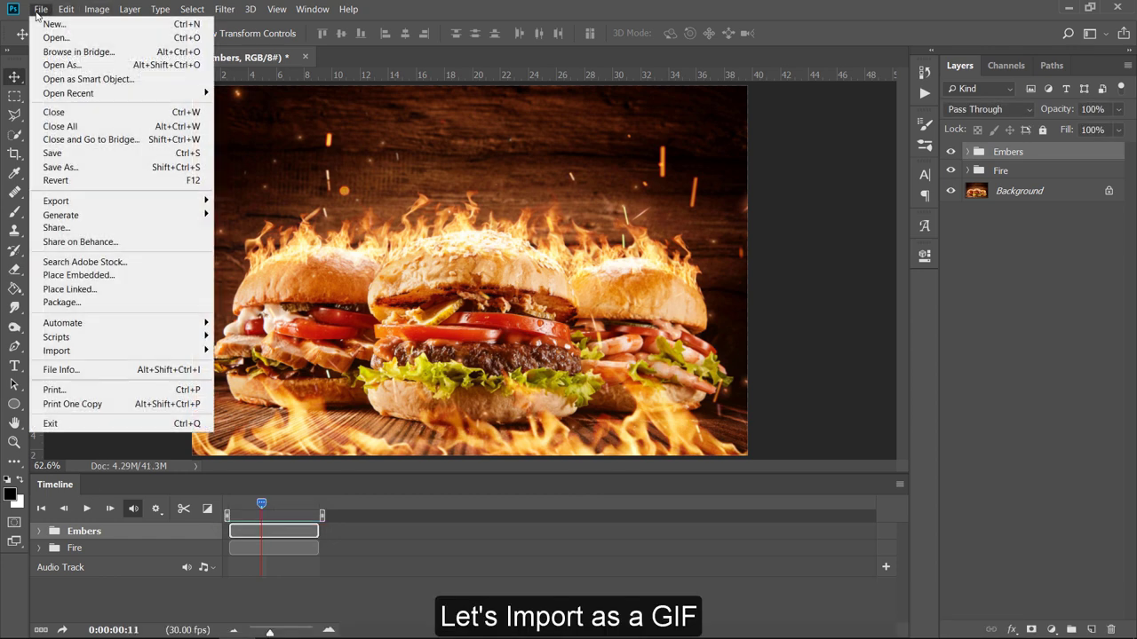
mouse_move(56, 201)
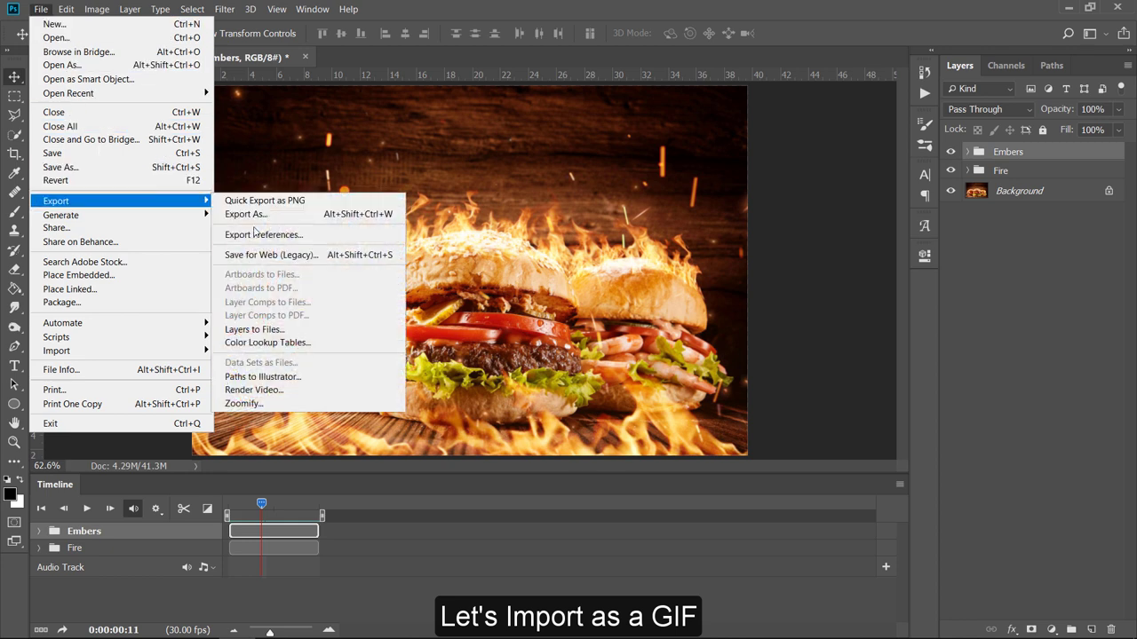
In Save for Web (Legacy), choose GIF as the output format
left_click(257, 256)
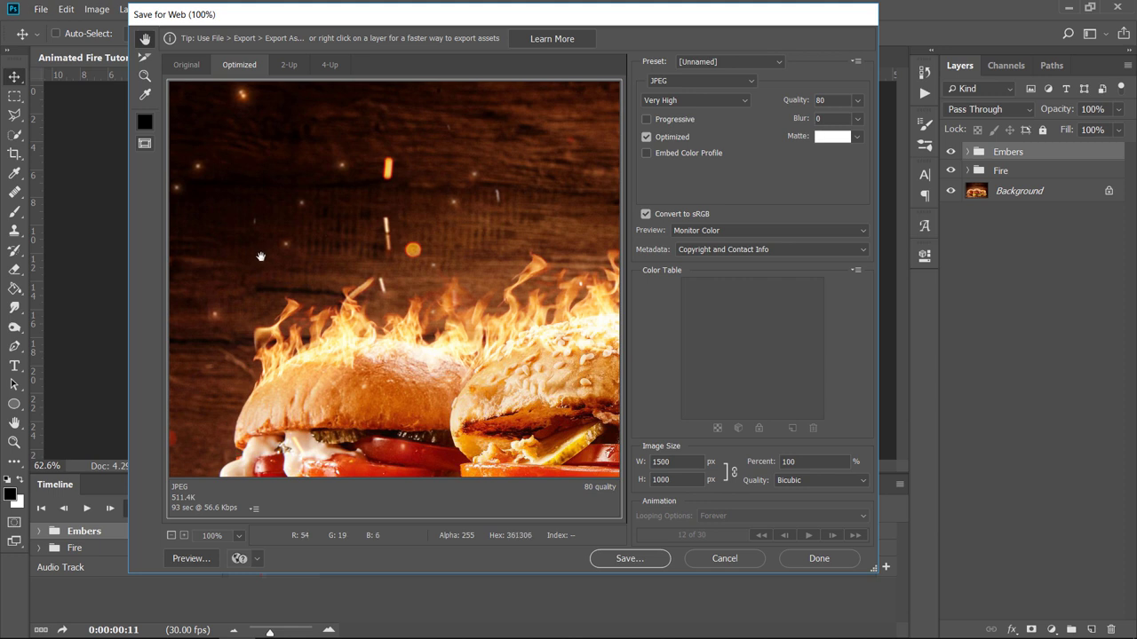
left_click(686, 81)
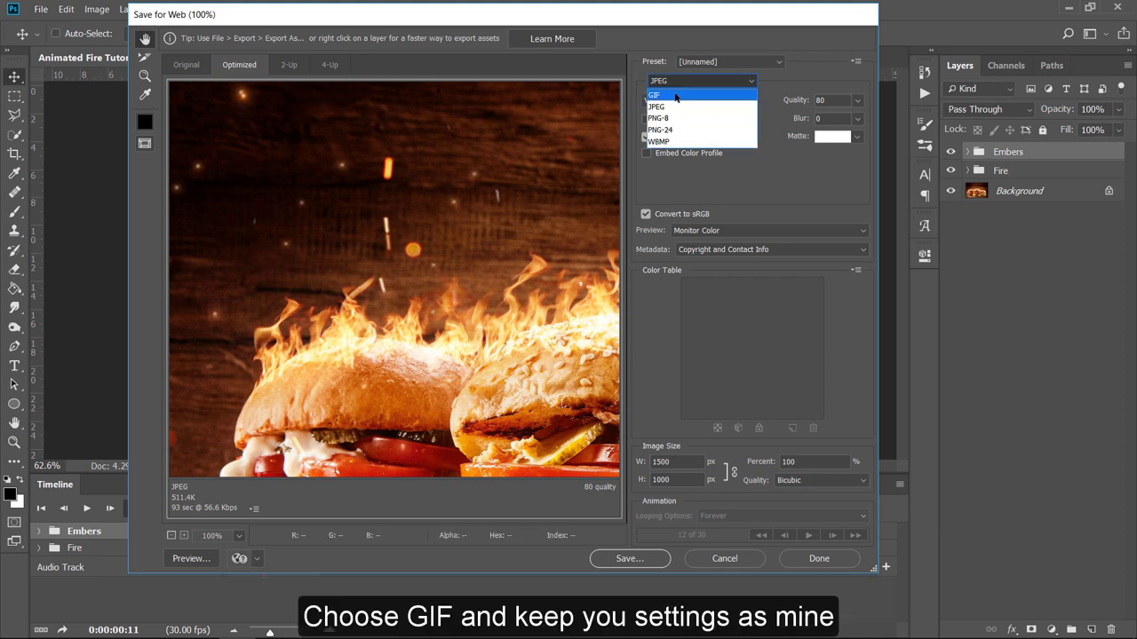
left_click(675, 94)
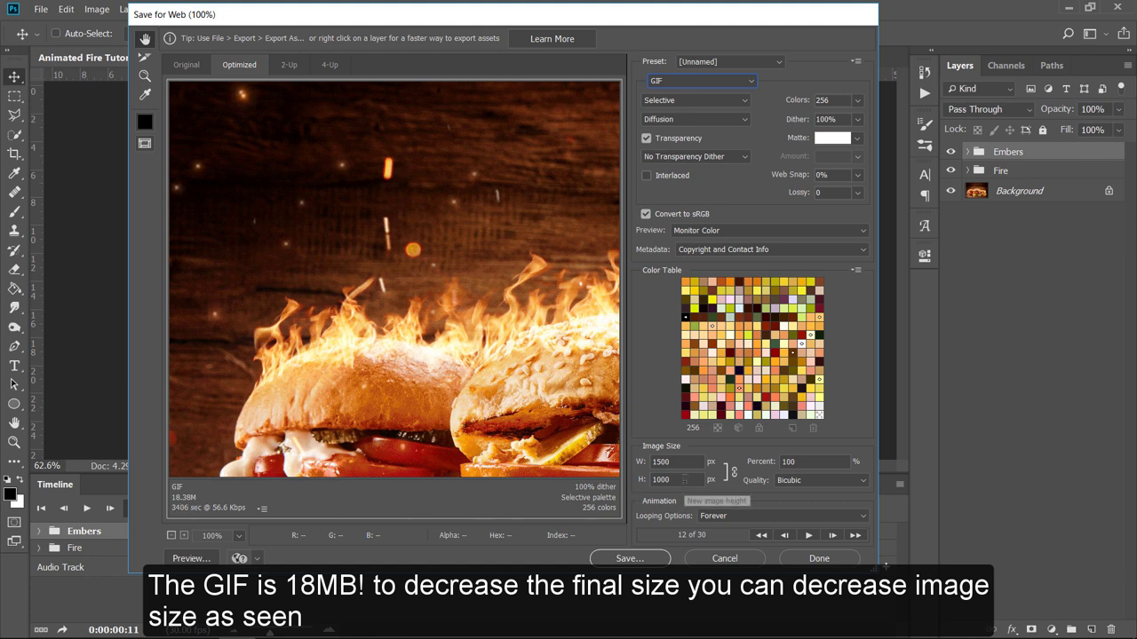
Set the image height to 500 (750×500), keep looping Forever, and preview the GIF
left_click(638, 485)
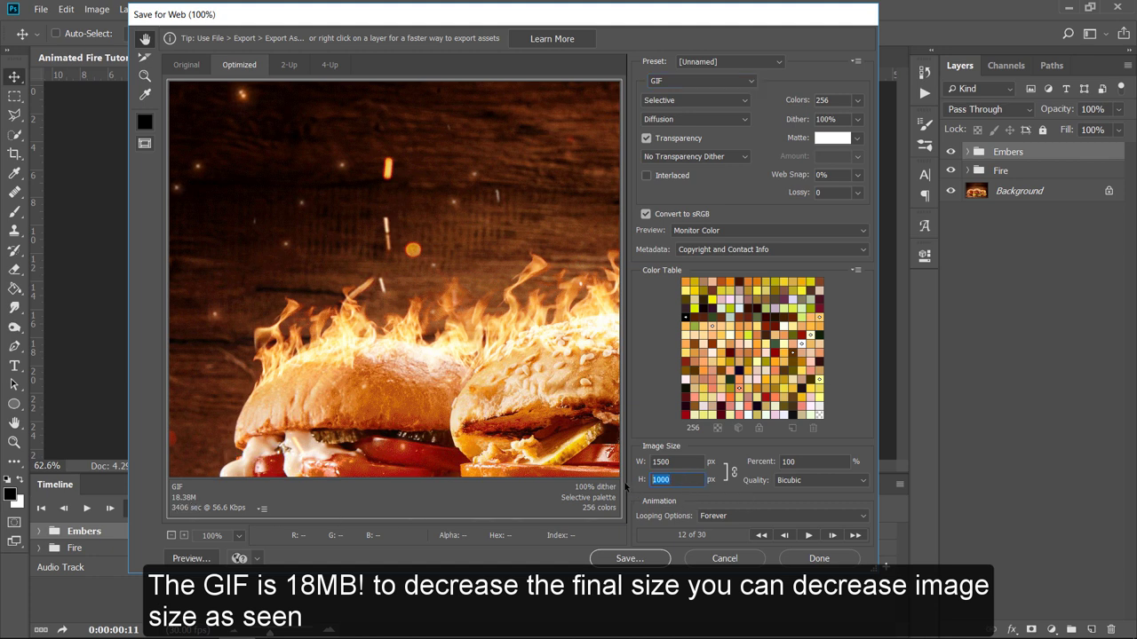
type("500")
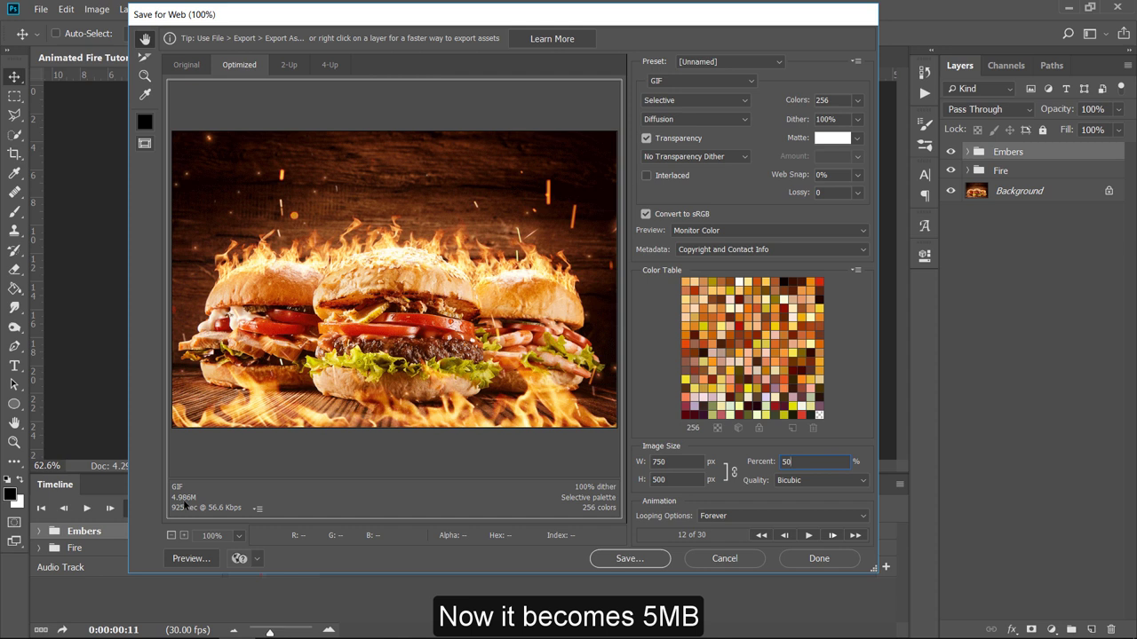
left_click(762, 516)
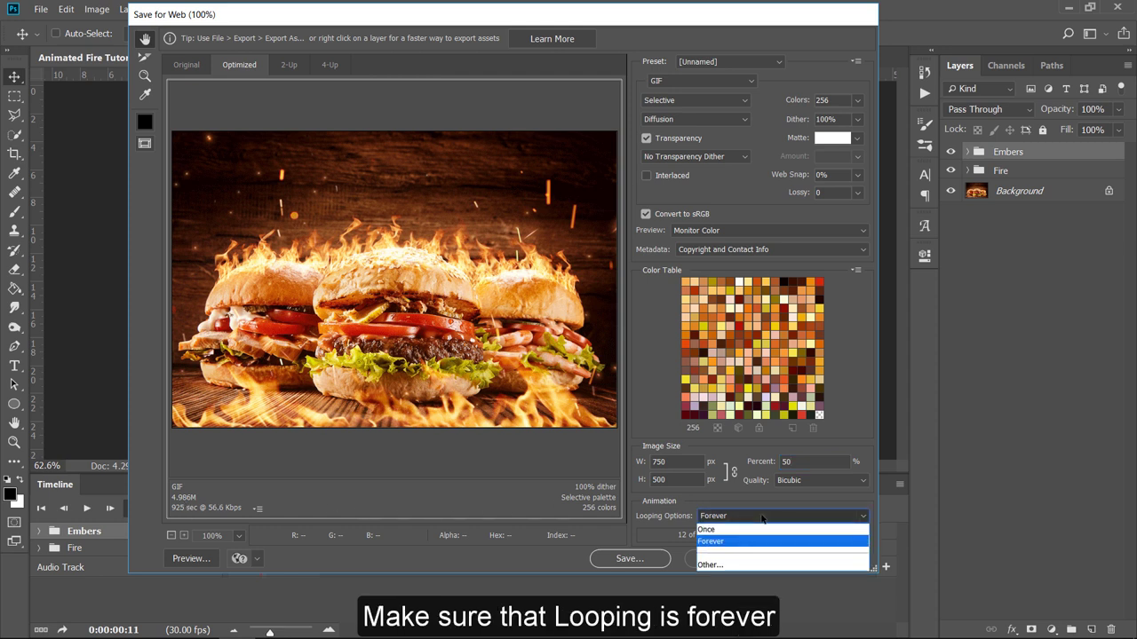
left_click(738, 543)
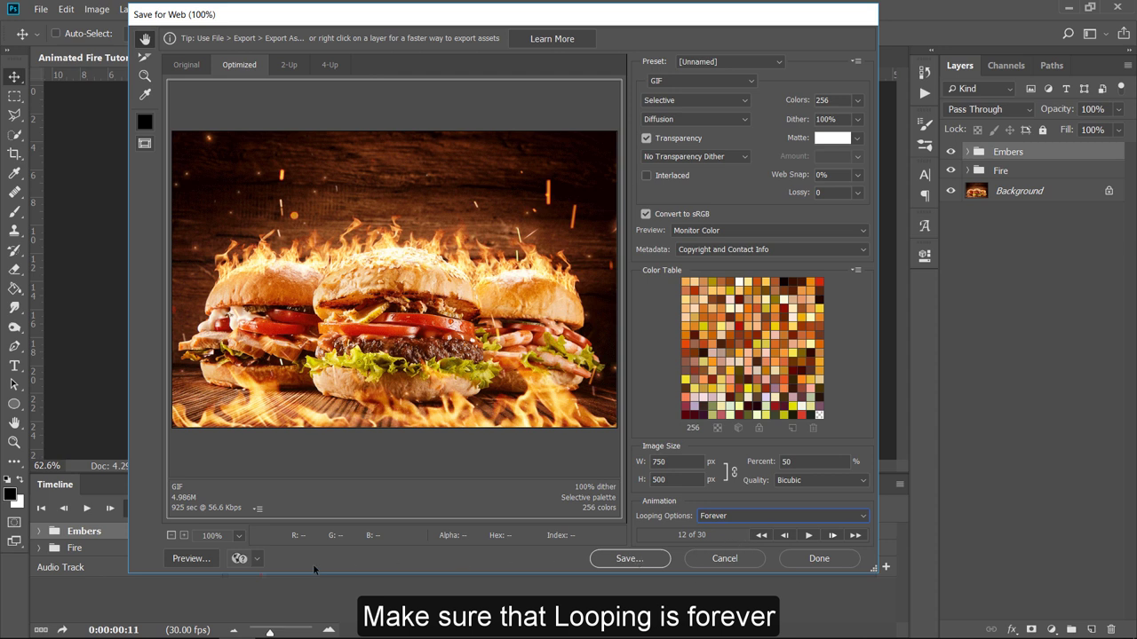
left_click(187, 563)
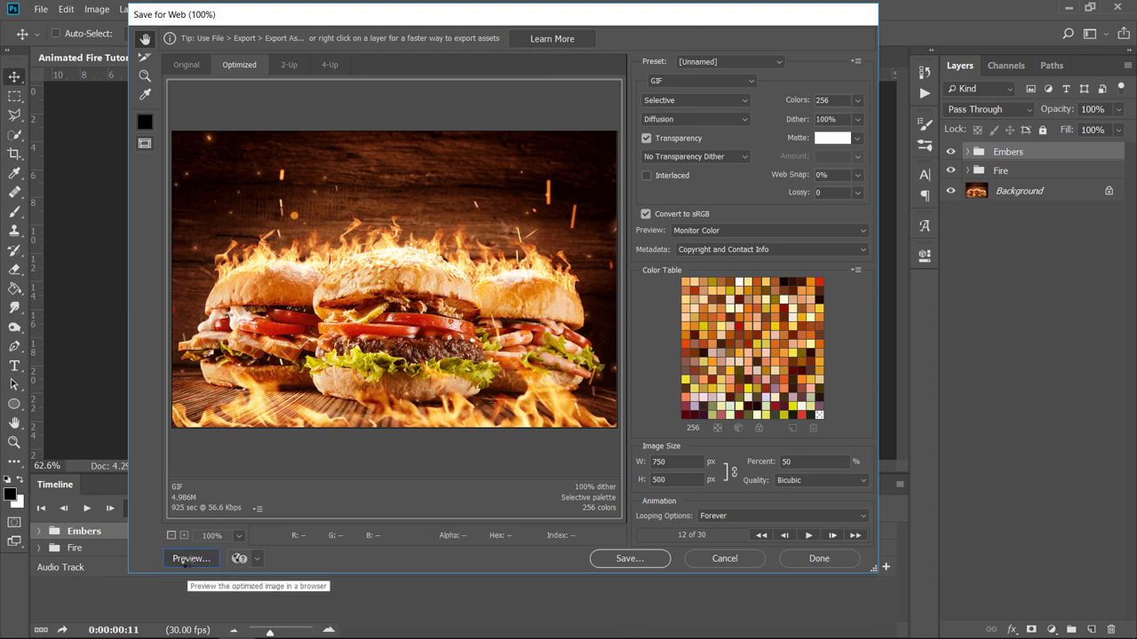
View the 750×500, 4.986M looping GIF preview maximized in Internet Explorer
left_click(184, 559)
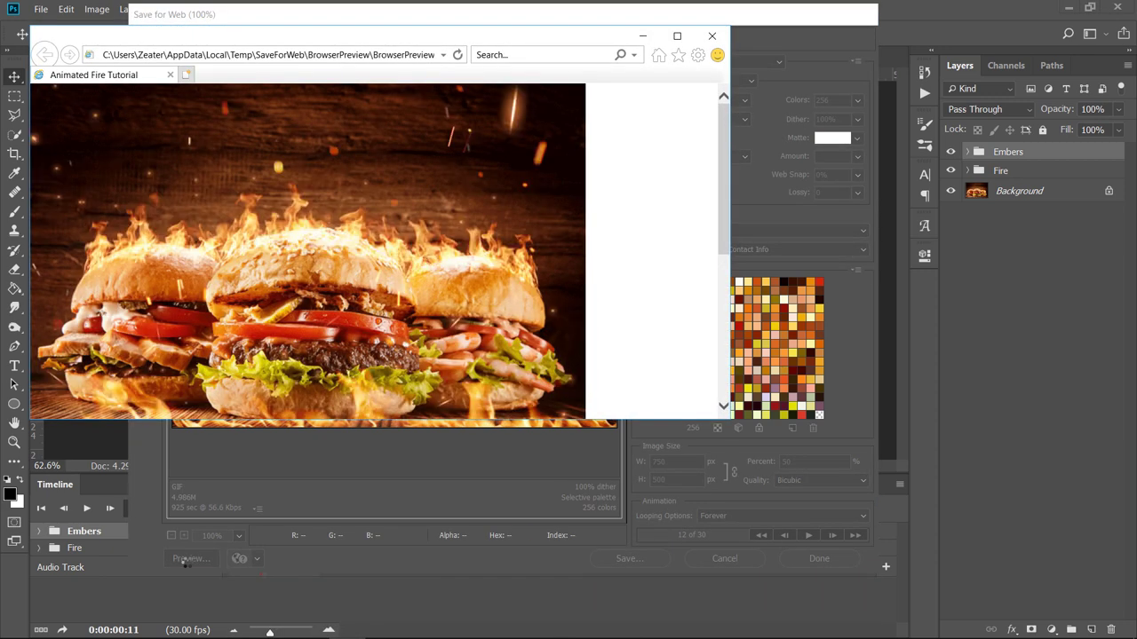
scroll(725, 223, "down", 1)
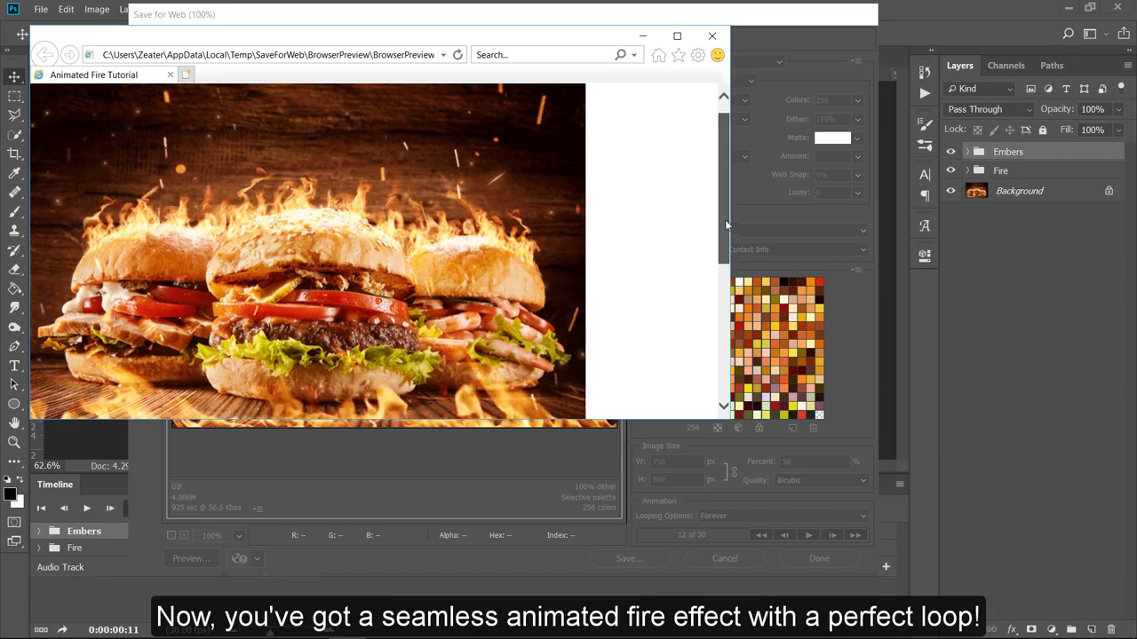
left_click(679, 34)
scroll(698, 133, "up", 1)
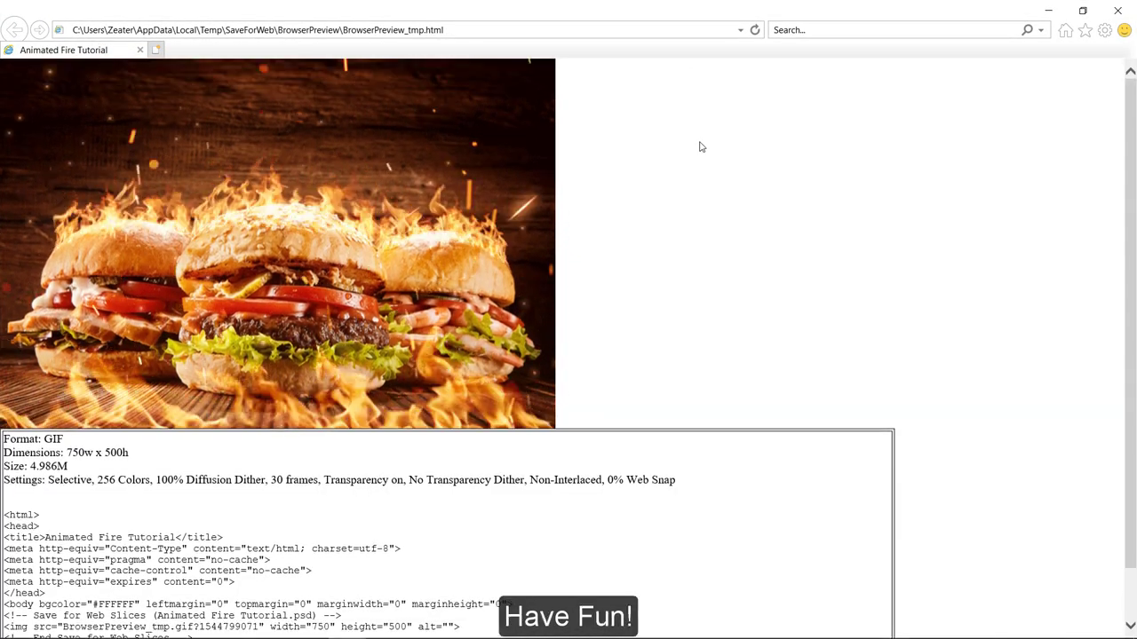